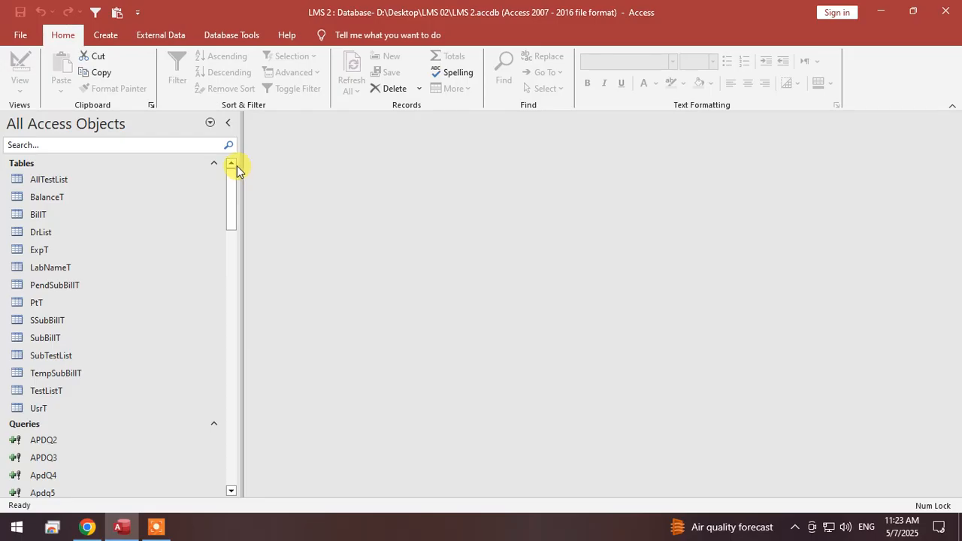
Look through the database's existing tables, queries, forms and reports in the object list.
click(83, 145)
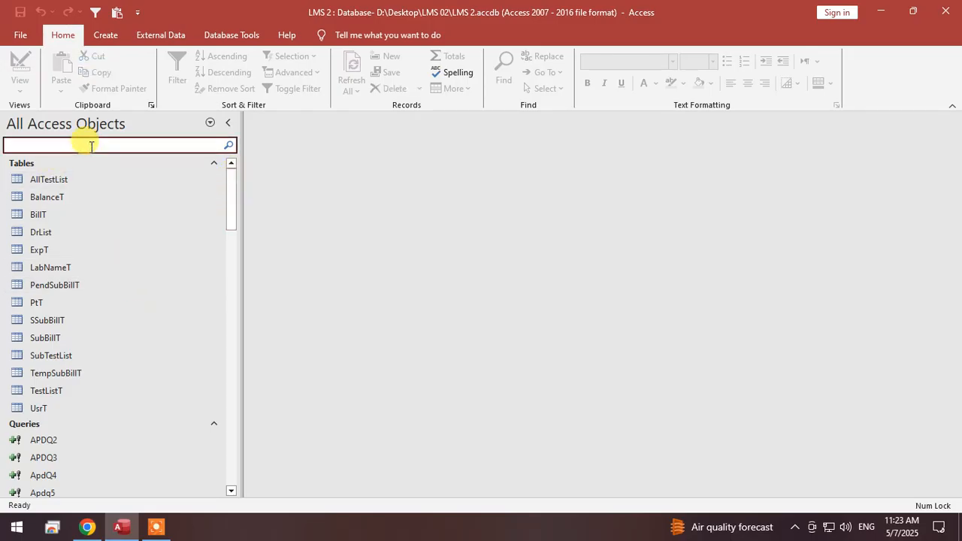
scroll(111, 428, down, 12)
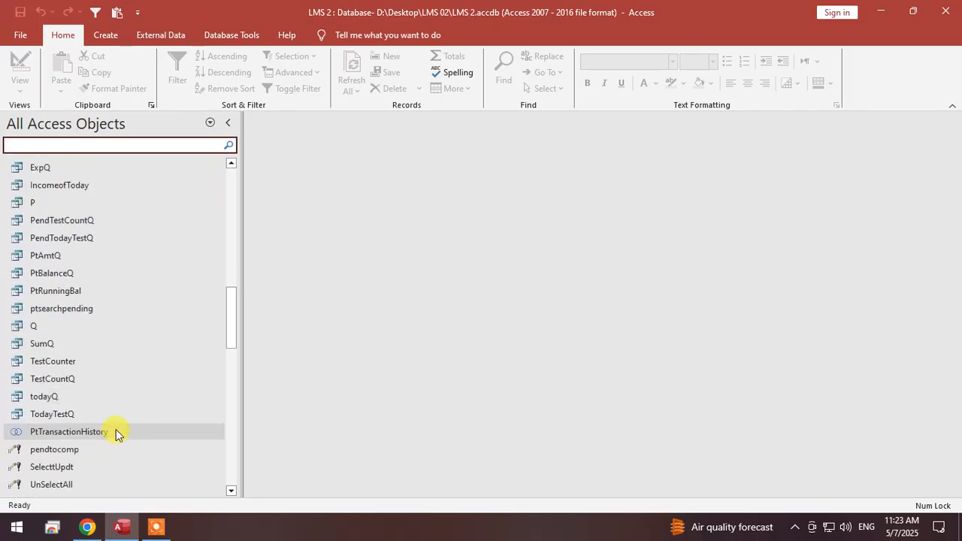
scroll(115, 433, down, 7)
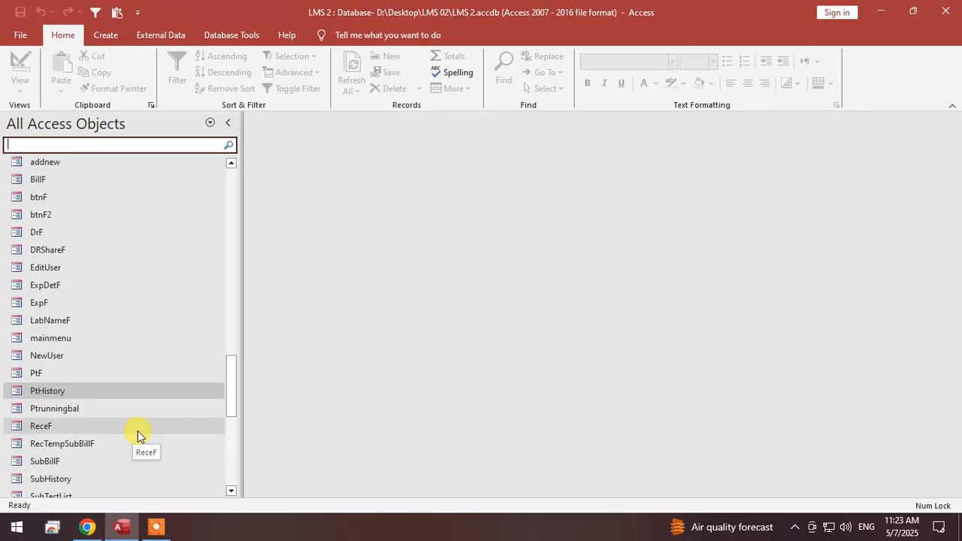
scroll(145, 426, down, 1)
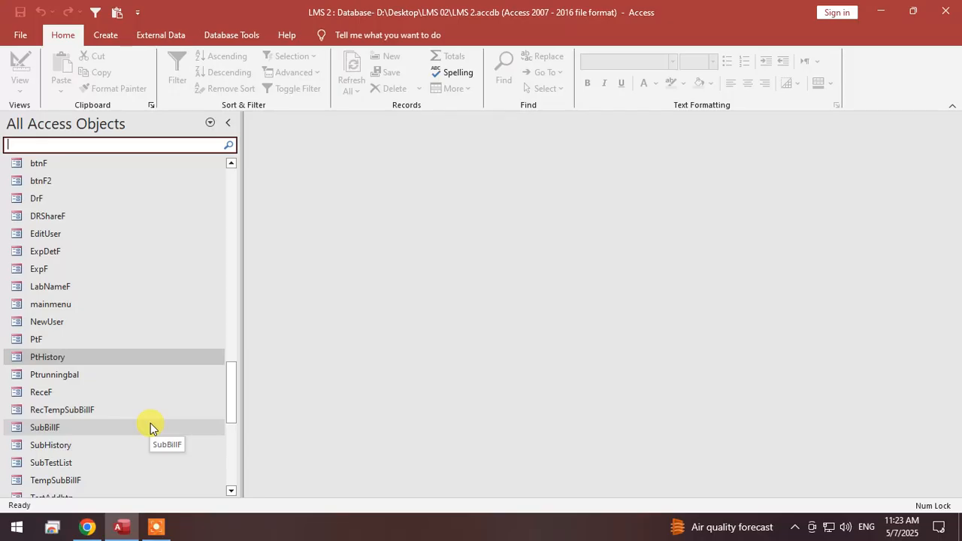
scroll(150, 423, down, 4)
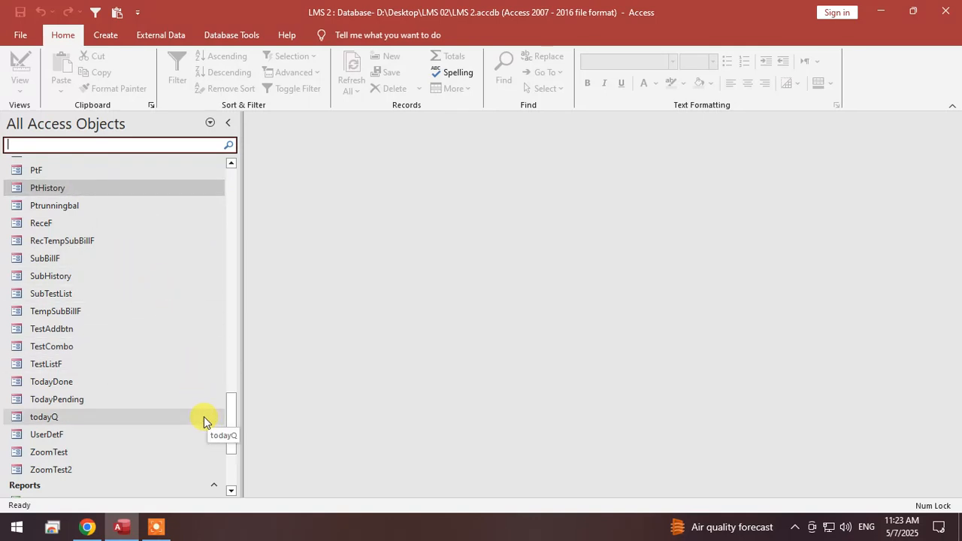
drag(233, 410, 233, 411)
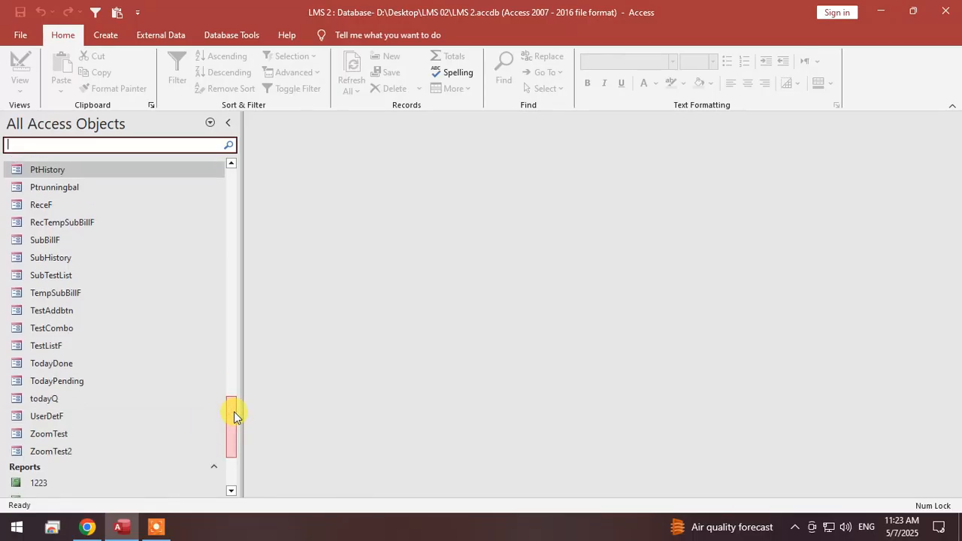
drag(234, 411, 235, 411)
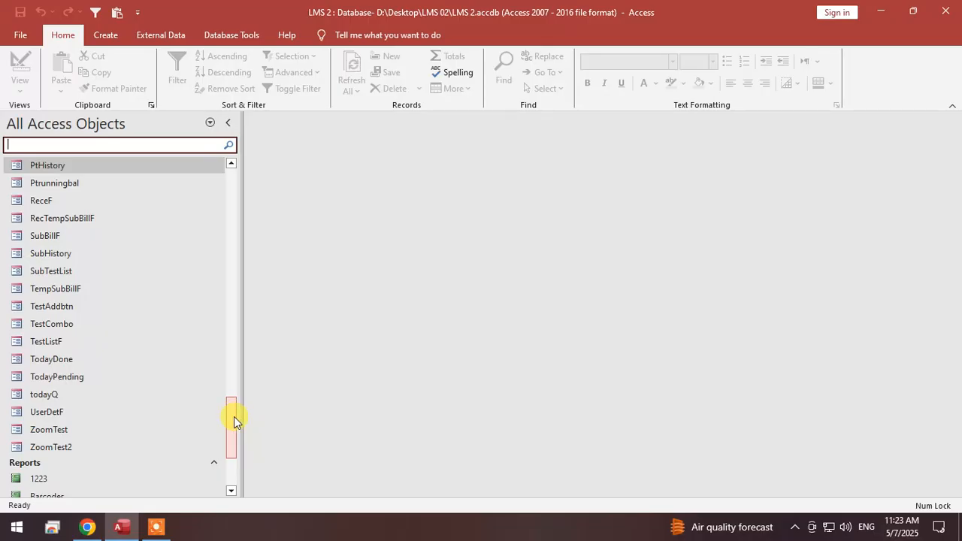
drag(233, 416, 223, 418)
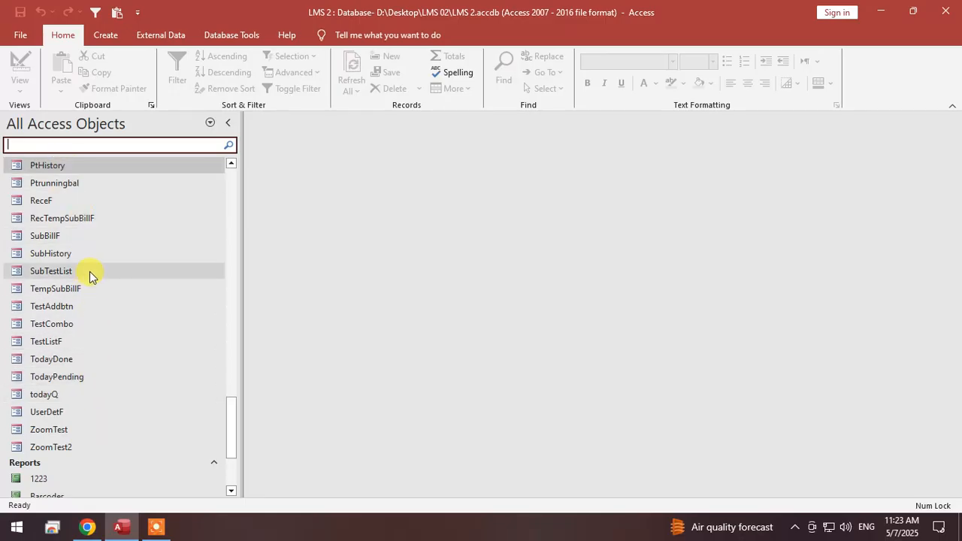
Open the mainmenu form and expand its Inventory options.
scroll(87, 267, up, 3)
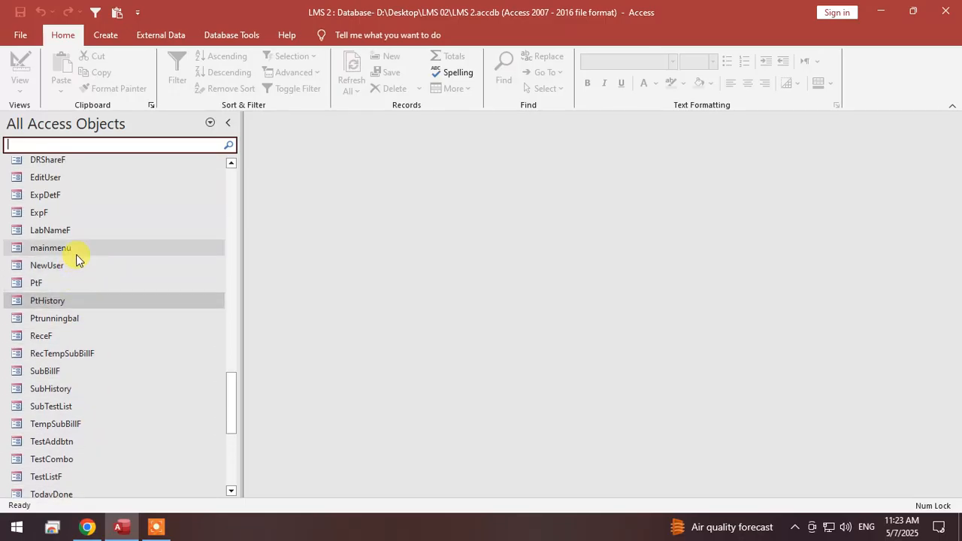
double_click(76, 253)
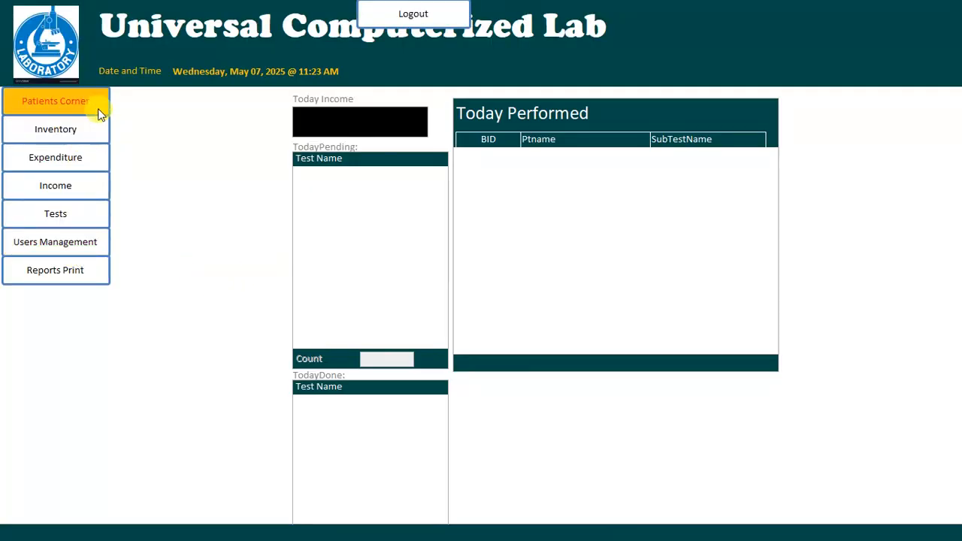
click(92, 128)
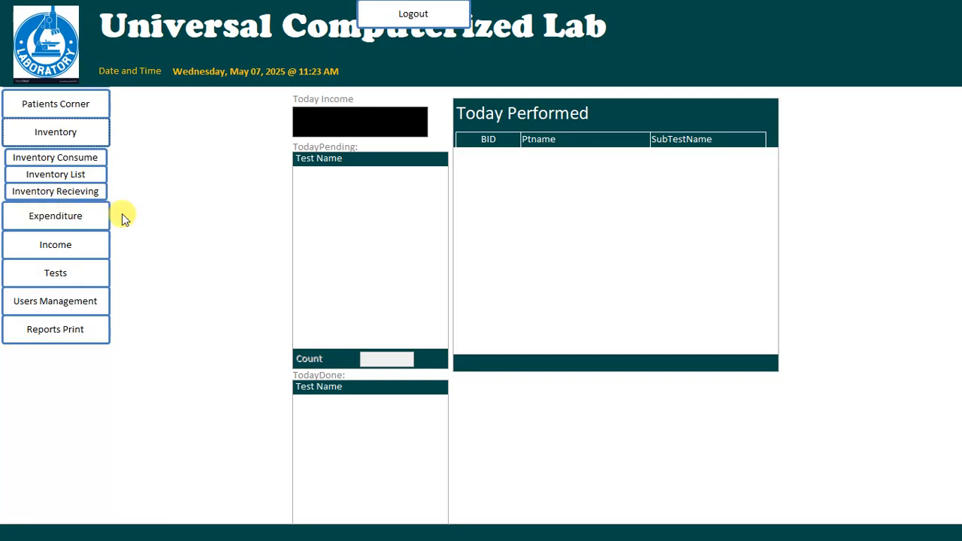
Close the mainmenu form and return to the database object list.
right_click(719, 13)
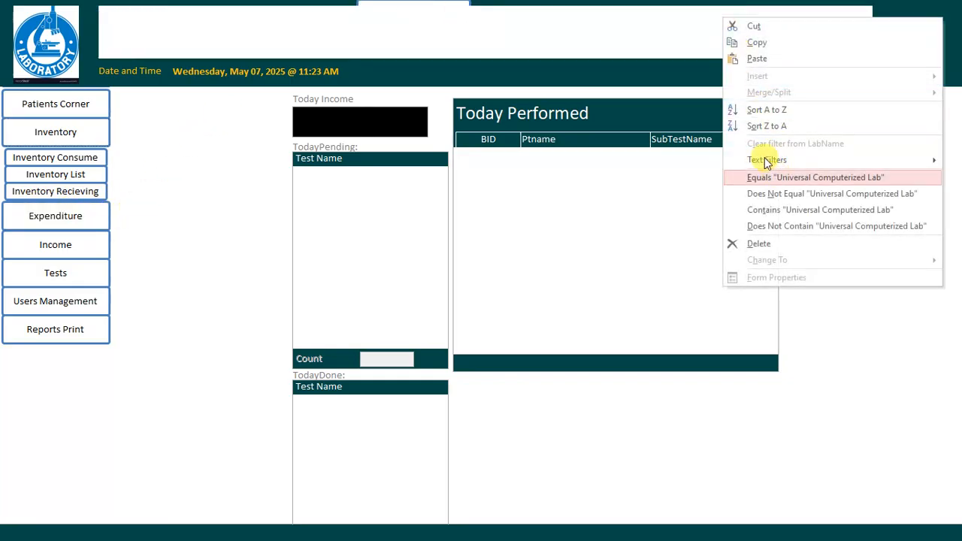
right_click(934, 5)
click(928, 141)
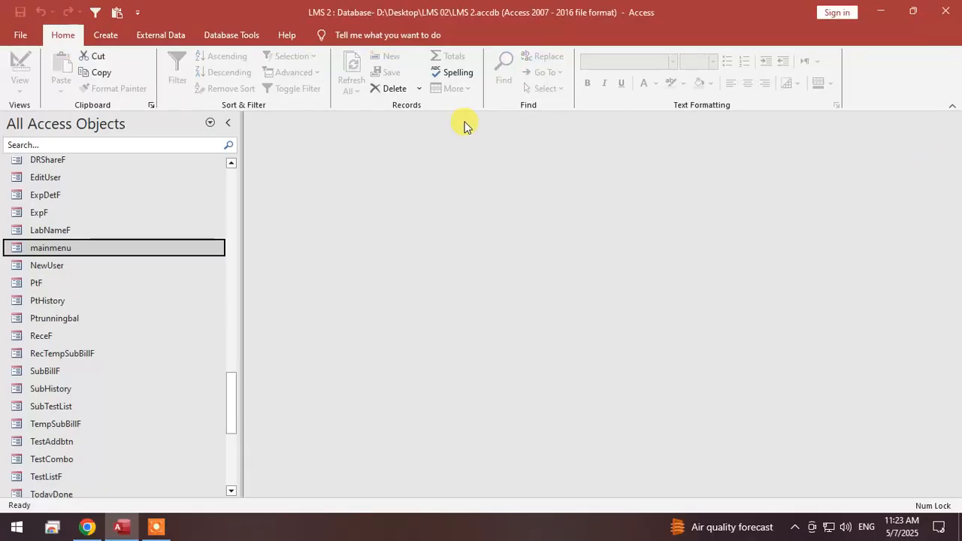
Create a new table and save it under the name InvenT.
scroll(128, 272, up, 15)
scroll(128, 271, up, 5)
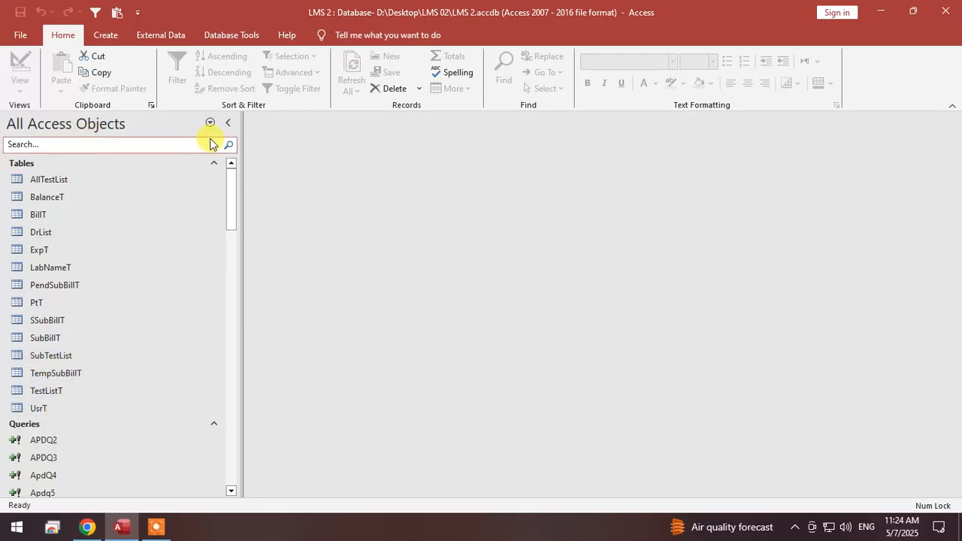
click(106, 36)
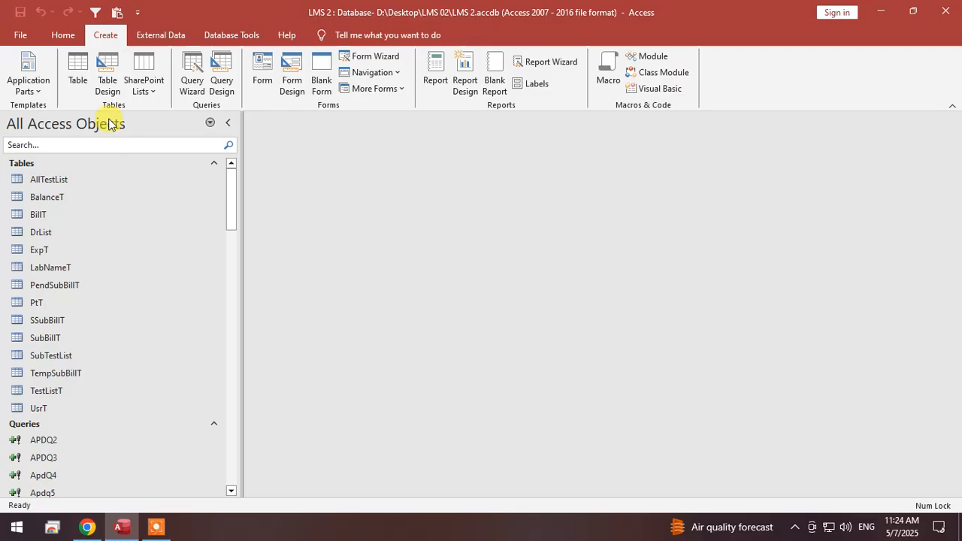
click(77, 70)
right_click(276, 121)
click(285, 133)
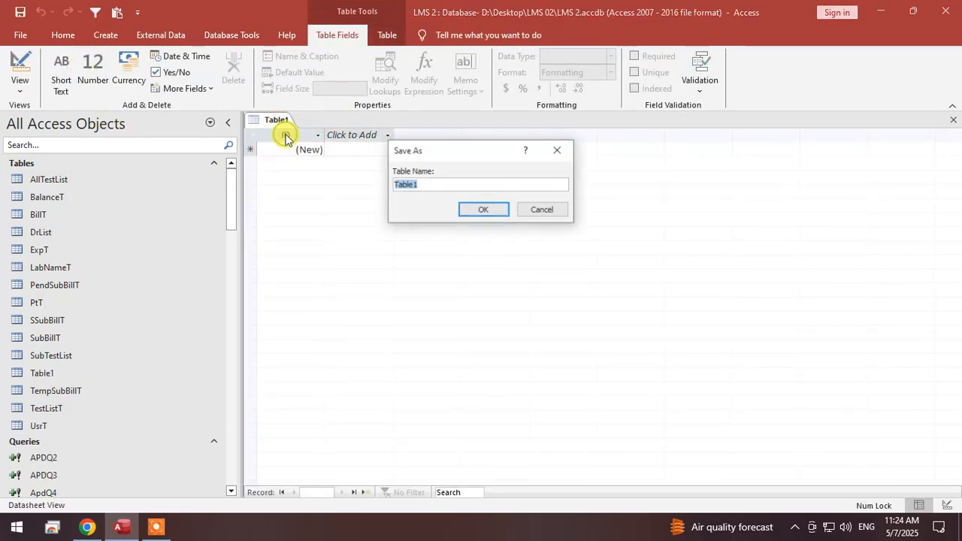
text(In)
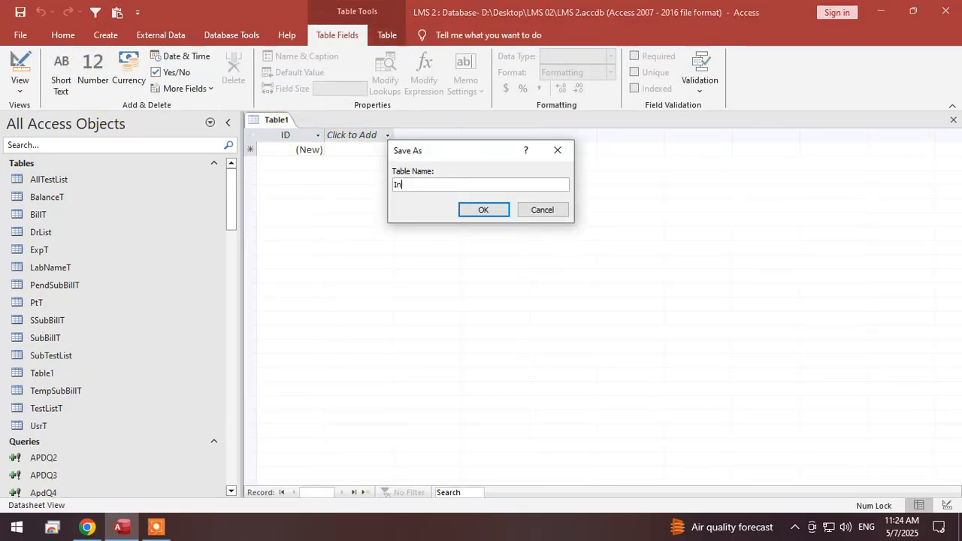
text(venT)
key(Return)
Open the InvenT table in Design View and rename its ID field to InD.
right_click(276, 122)
click(285, 129)
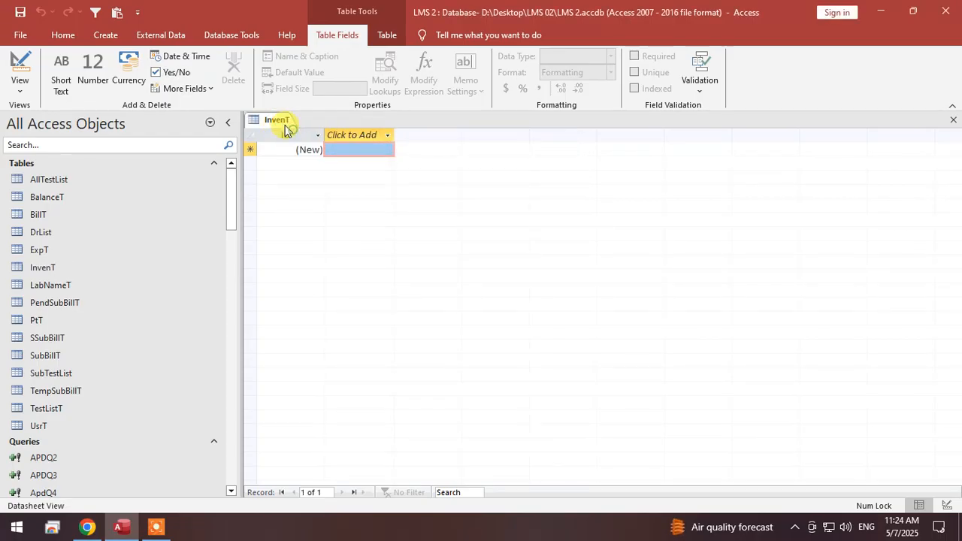
right_click(285, 129)
click(356, 187)
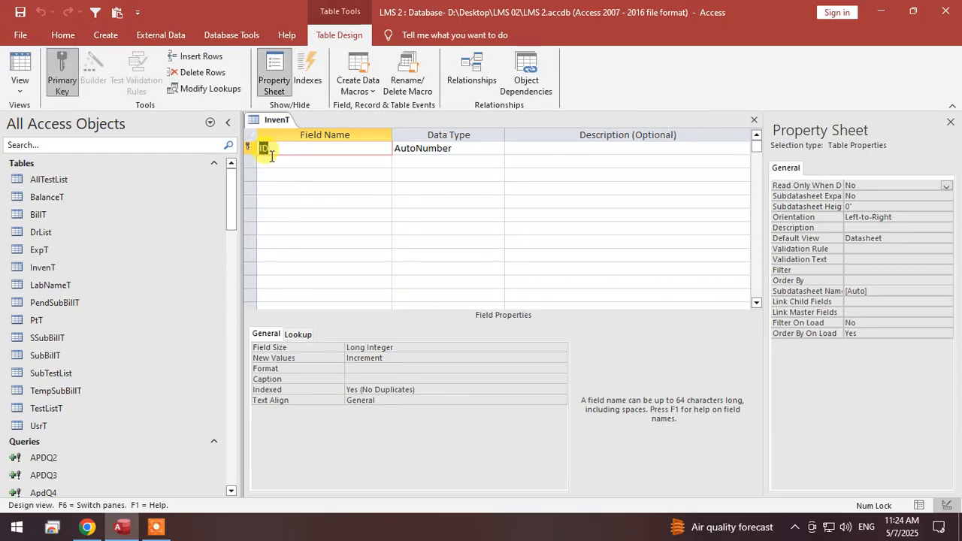
click(276, 159)
click(263, 149)
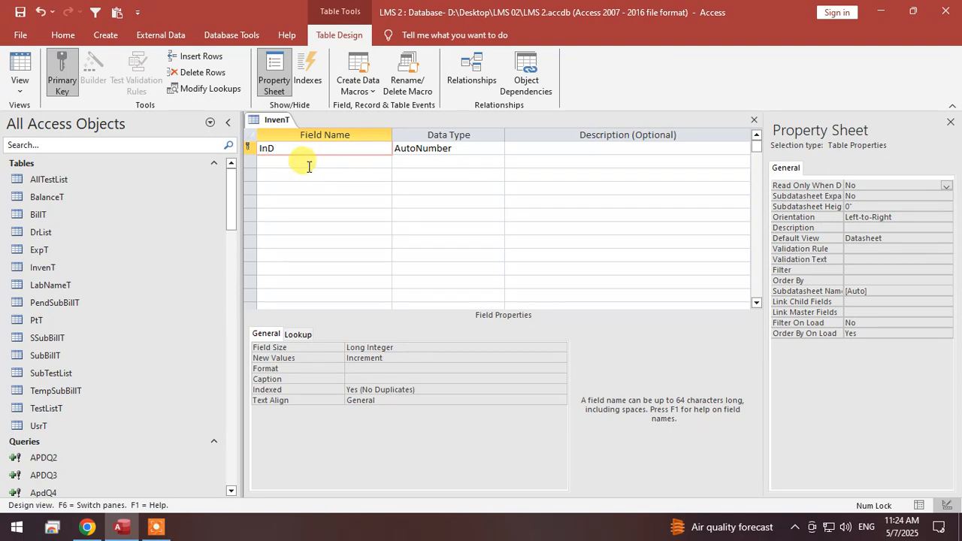
Add a second field named InName with the Short Text data type below InD.
click(311, 162)
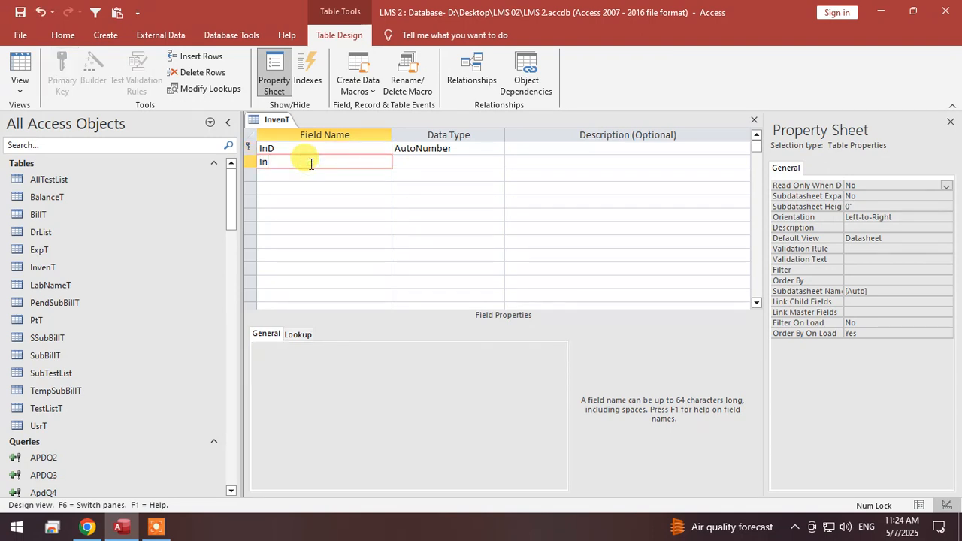
key(Tab)
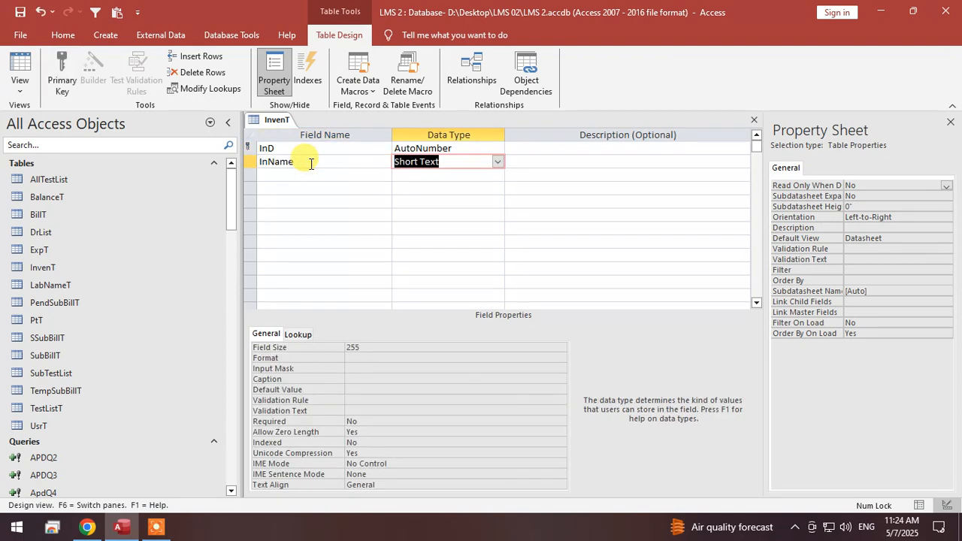
key(Down)
key(Left)
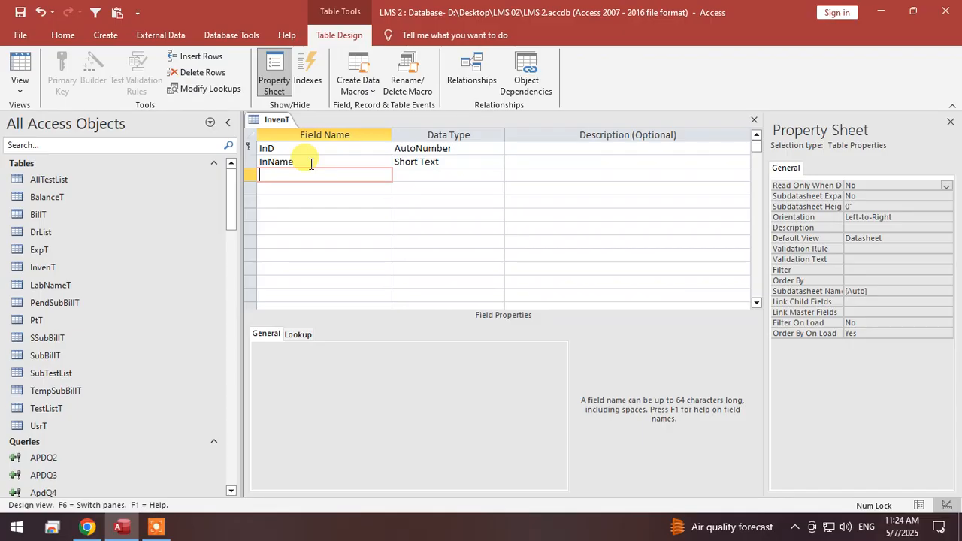
Save the InvenT design in Datasheet View and widen the InName column.
right_click(275, 117)
click(282, 123)
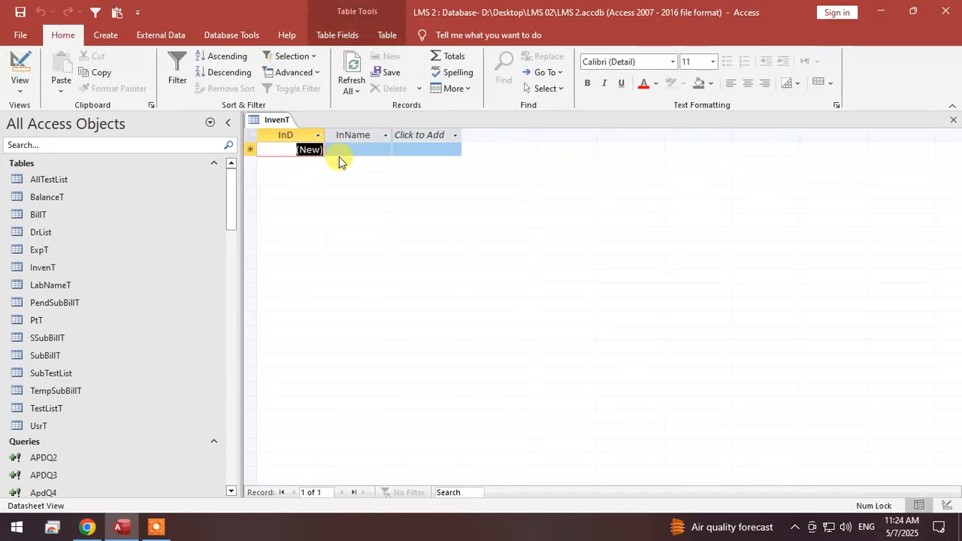
click(340, 153)
double_click(393, 132)
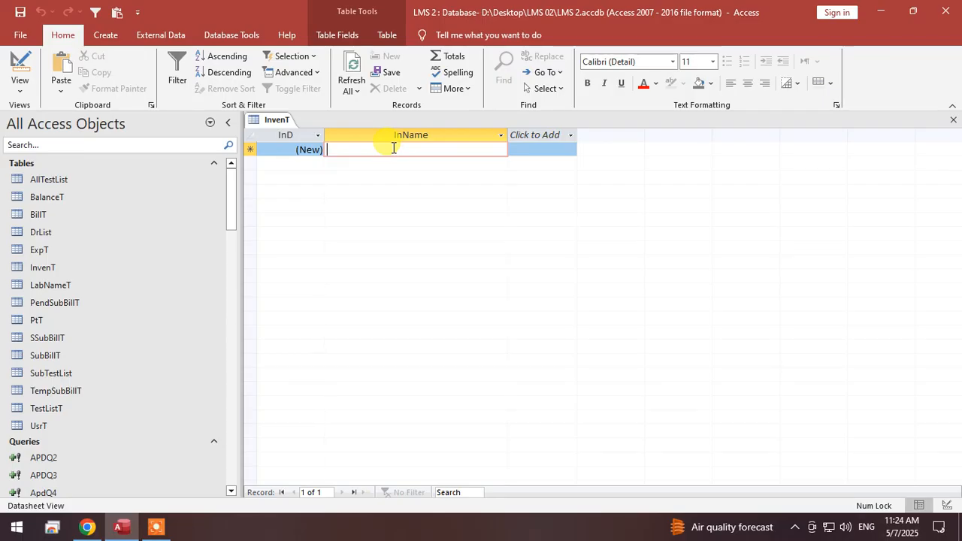
Enter "Syring 5 cc" as the InName of the first inventory record.
text(Syring 5 ml)
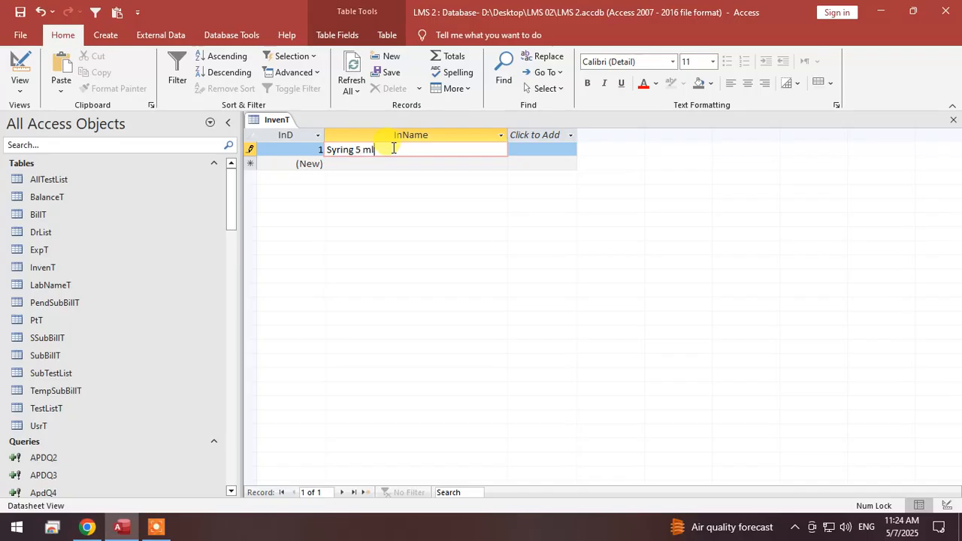
key(Tab)
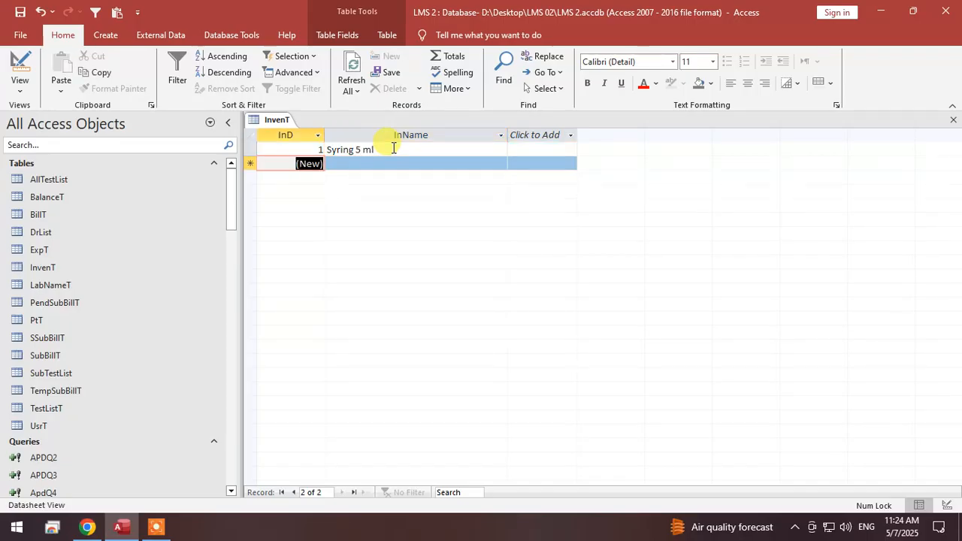
double_click(368, 149)
text(c)
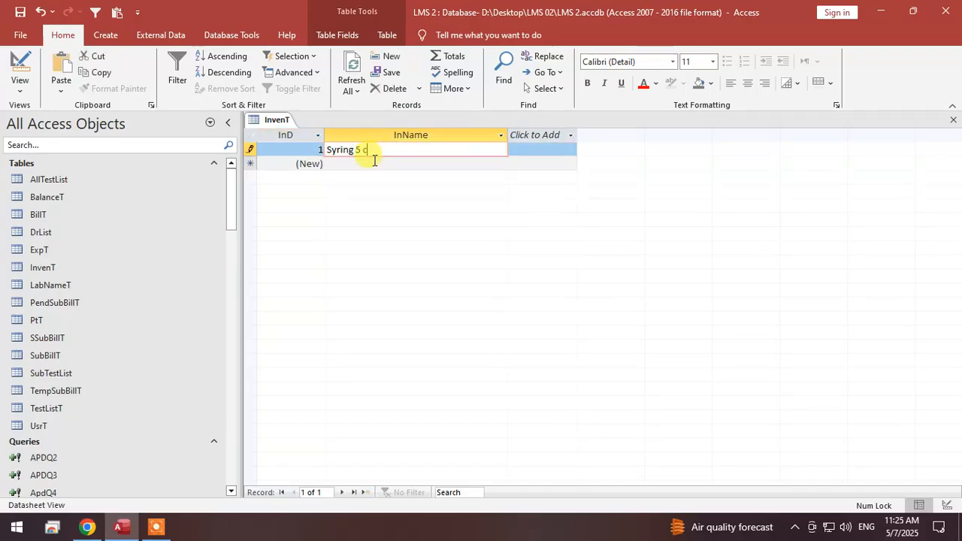
text(c)
Add two more inventory records with the InName values "Syring 3 cc" and "Jell Tube".
click(373, 162)
text(Syrin)
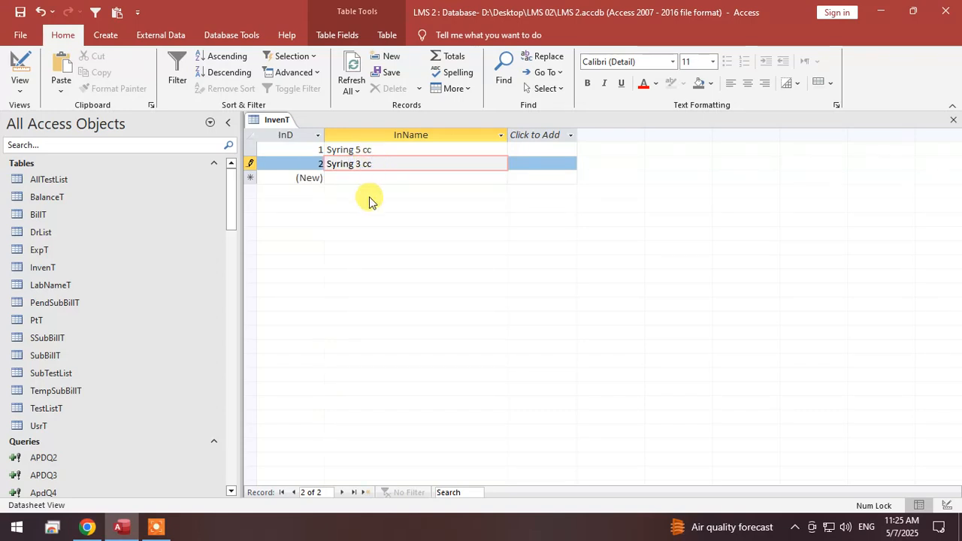
click(371, 176)
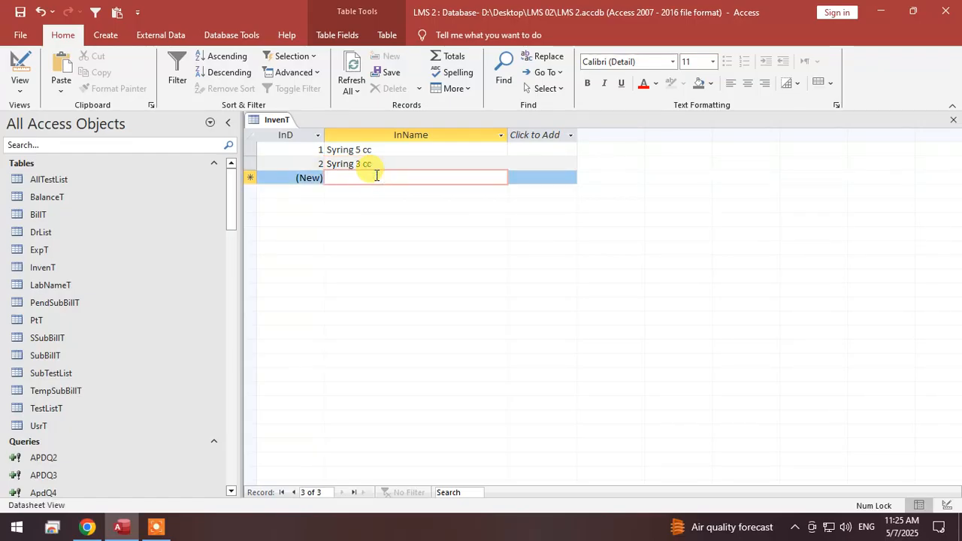
text(Jell Tu)
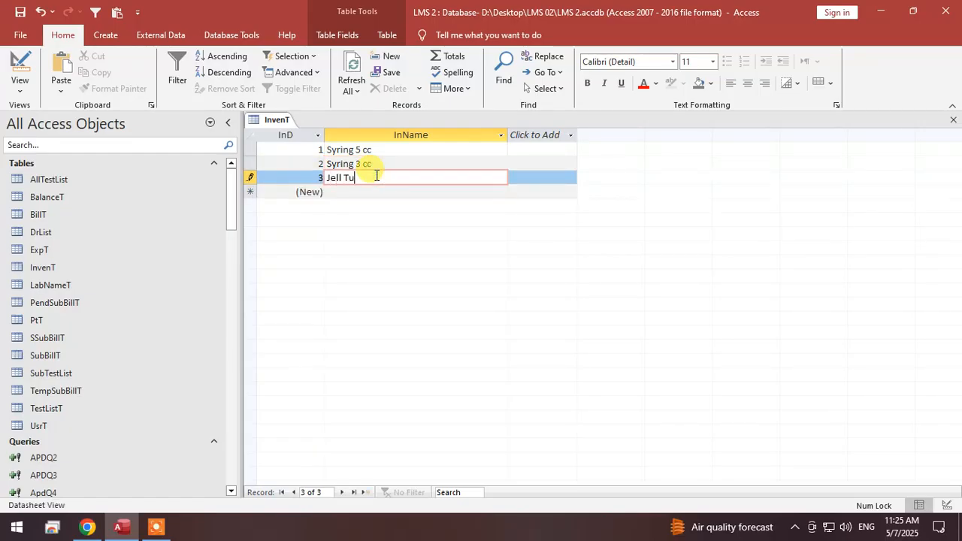
text(bes)
key(BackSpace)
Add inventory records named "EDTA" and "Urine Container" below the Jell Tube record.
click(365, 192)
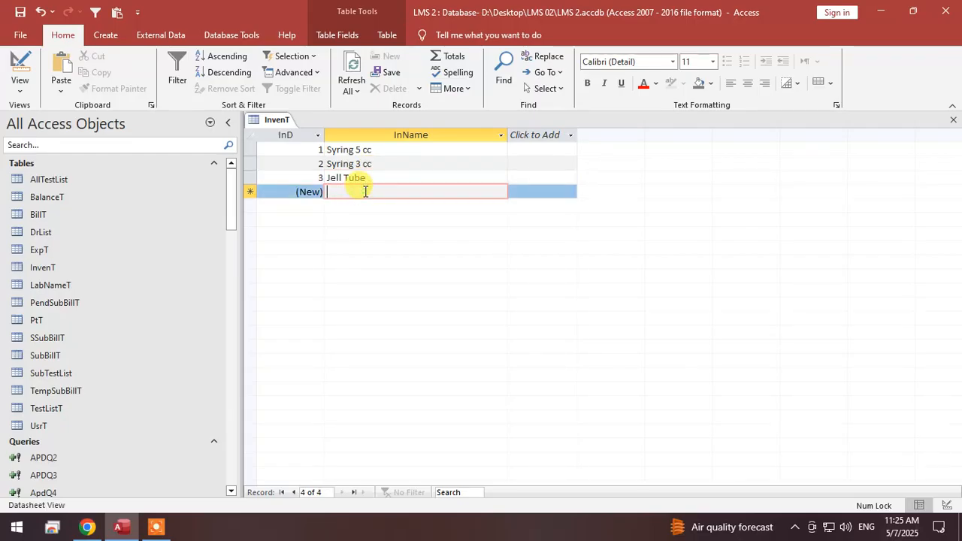
text(EDTA)
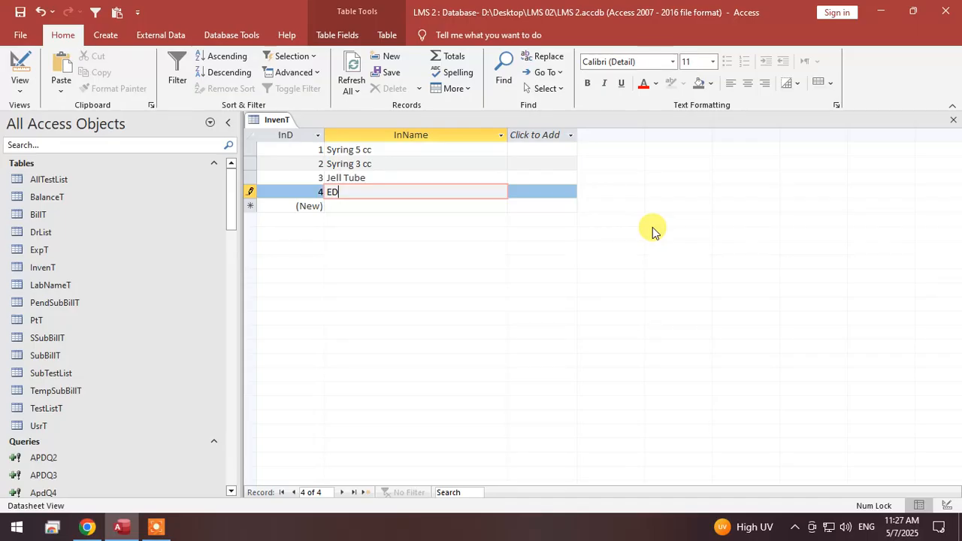
click(425, 204)
text(Urine C)
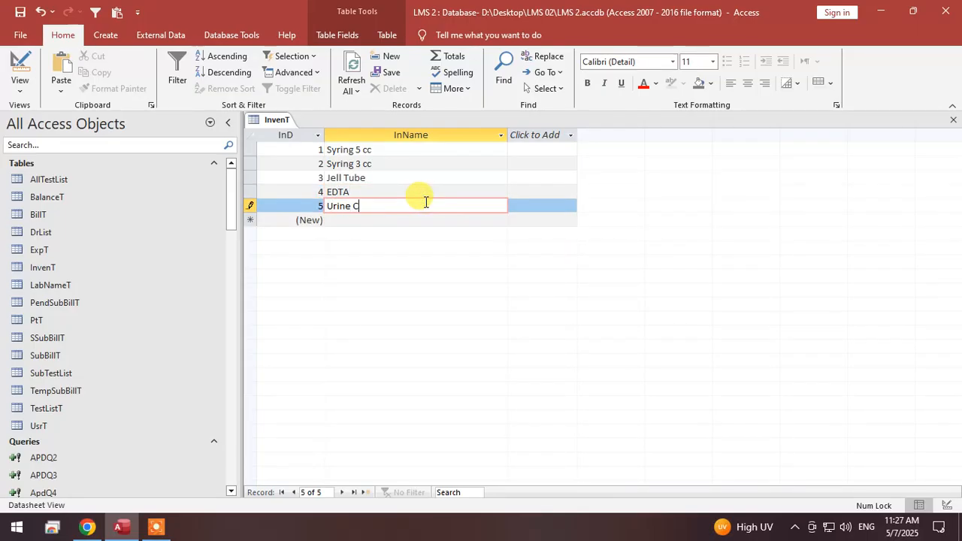
text(ontainer)
click(412, 220)
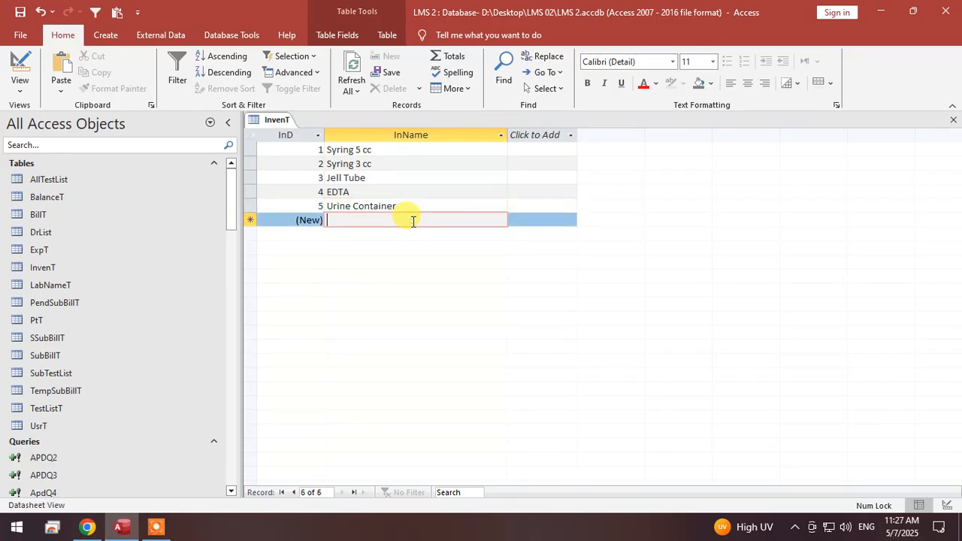
Save the InvenT table and close it.
right_click(275, 122)
click(288, 127)
right_click(281, 121)
click(296, 129)
right_click(282, 119)
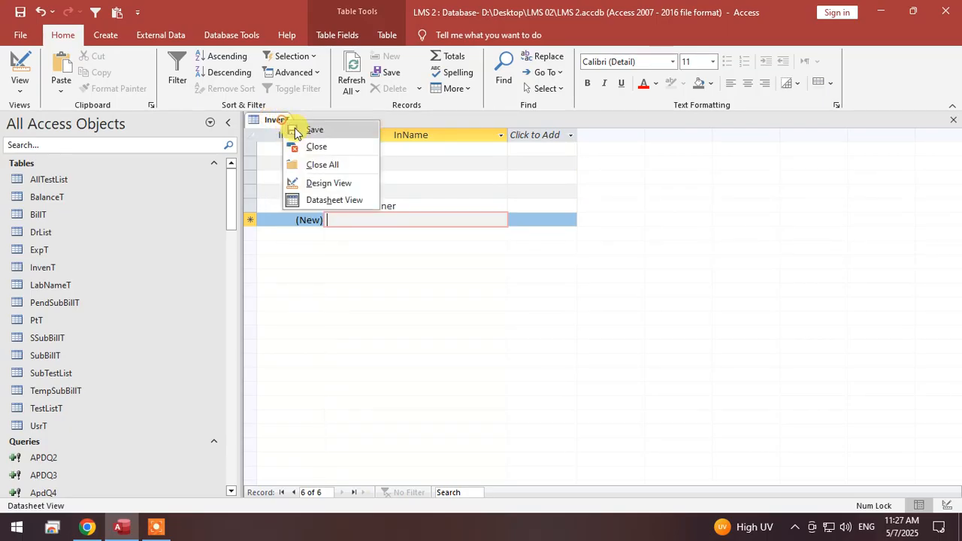
click(293, 131)
right_click(278, 120)
click(294, 131)
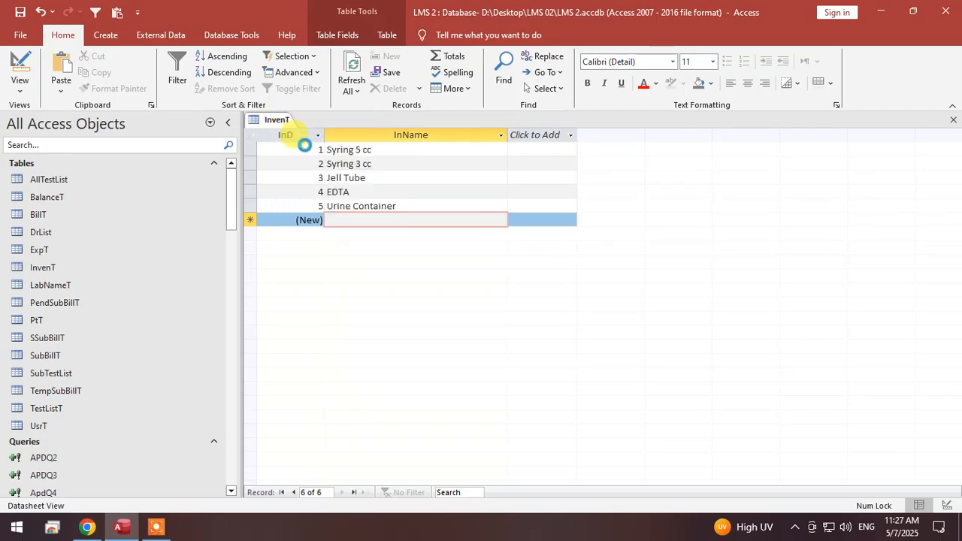
Create a new blank form of the Modal Dialog type.
scroll(203, 315, down, 6)
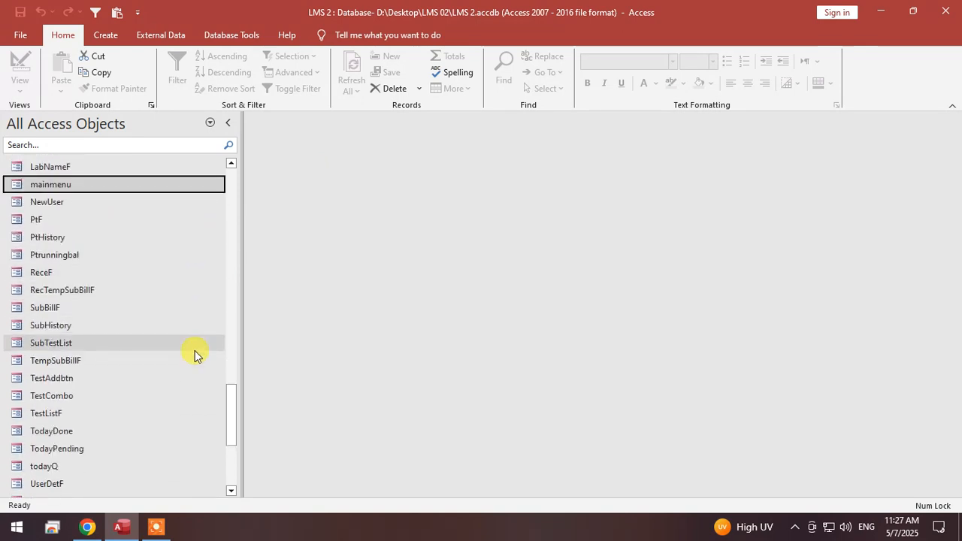
scroll(194, 353, down, 2)
scroll(195, 350, up, 15)
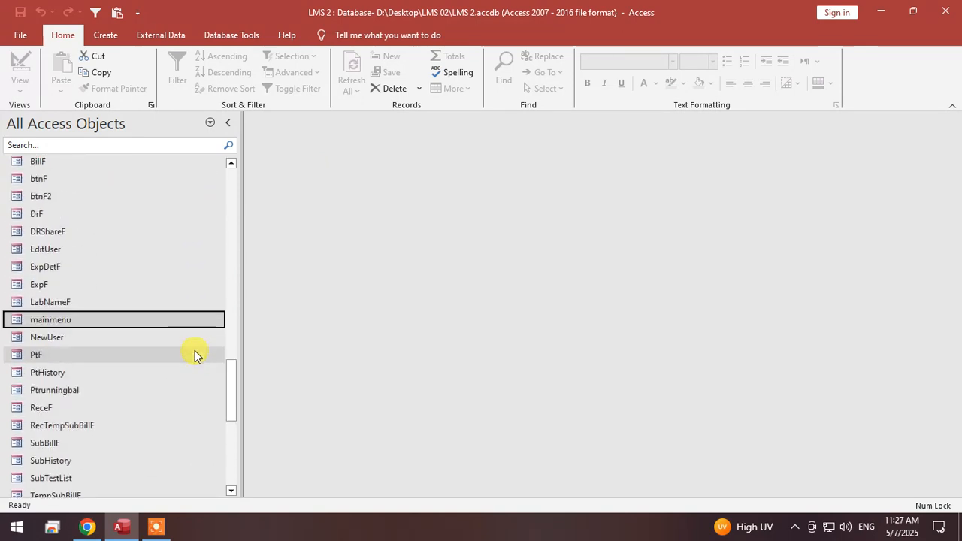
scroll(194, 351, up, 12)
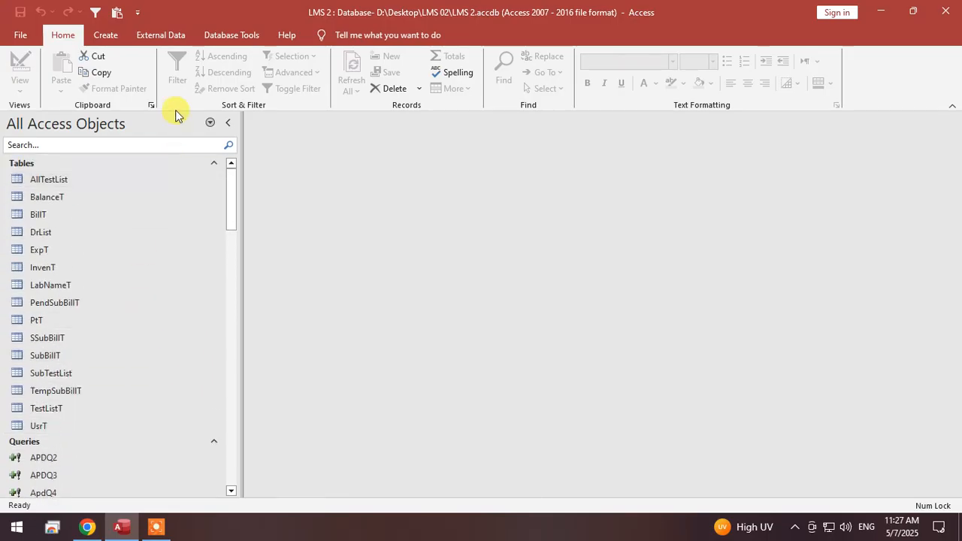
click(112, 38)
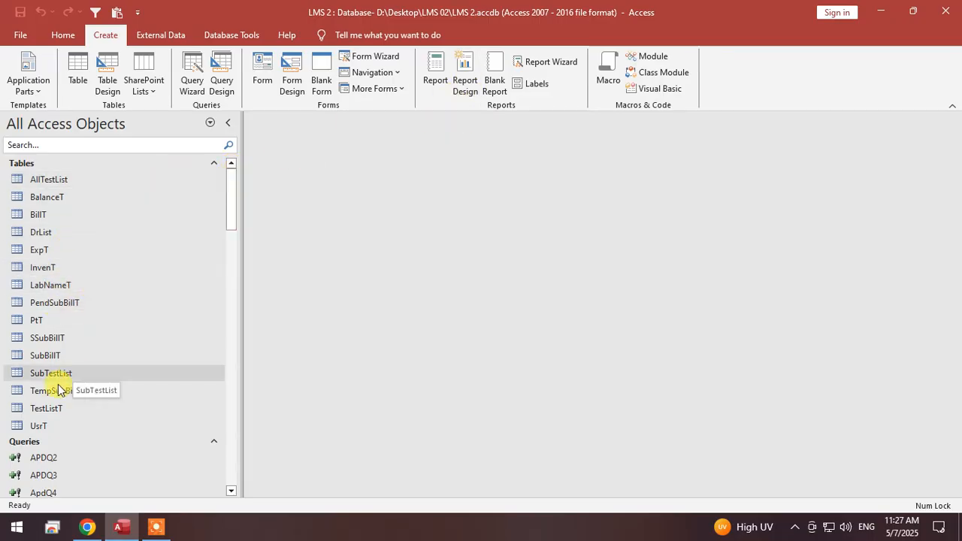
click(401, 89)
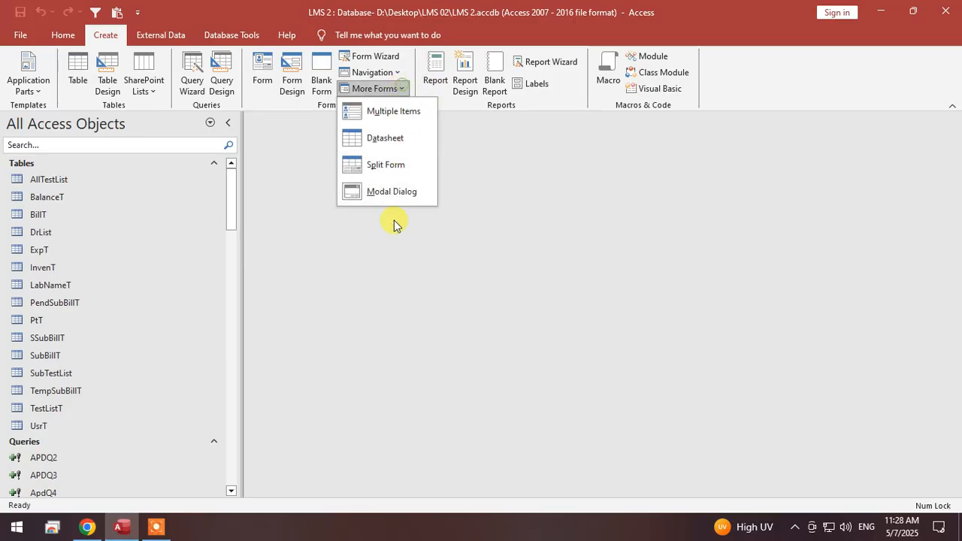
click(387, 191)
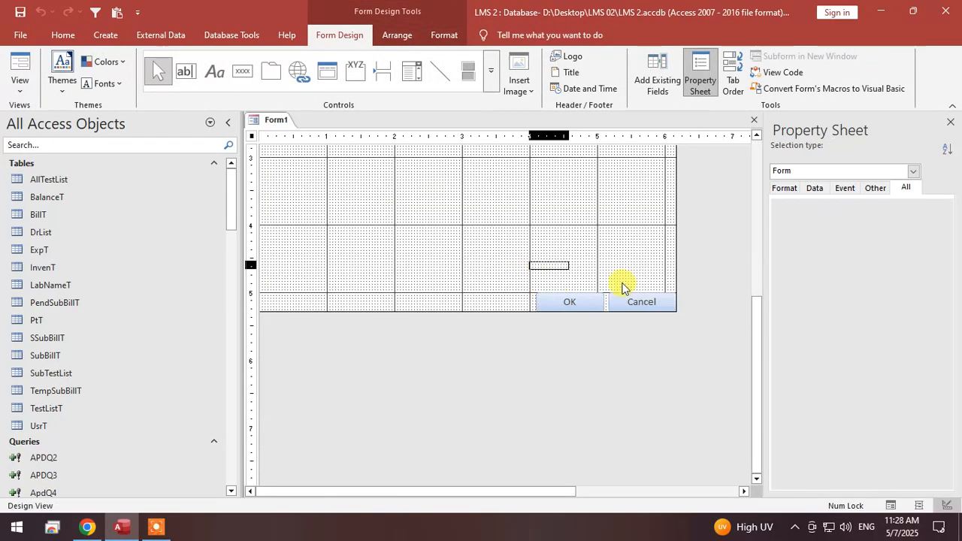
Delete the OK and Cancel buttons and shrink the form's design area to about 4 by 1.5 inches.
click(456, 315)
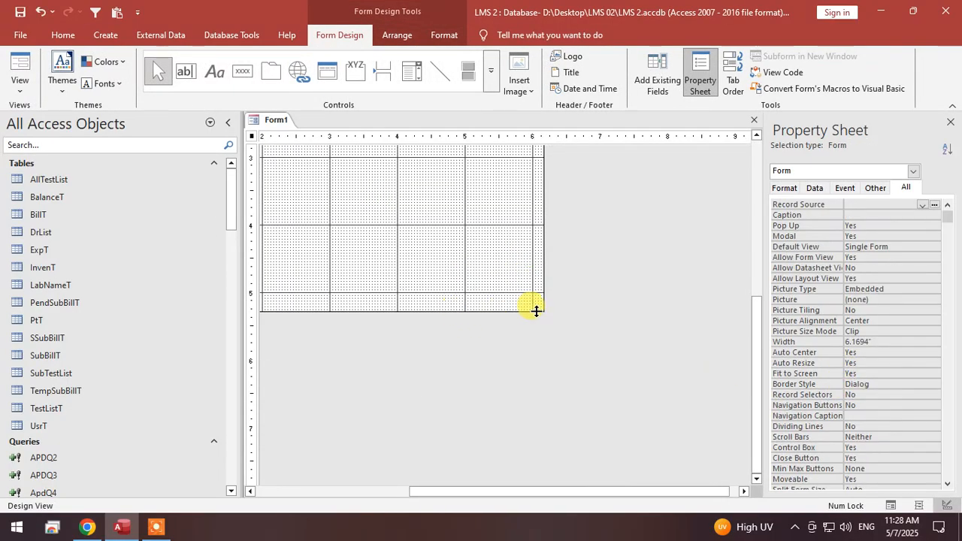
drag(204, 74, 448, 259)
drag(677, 205, 524, 199)
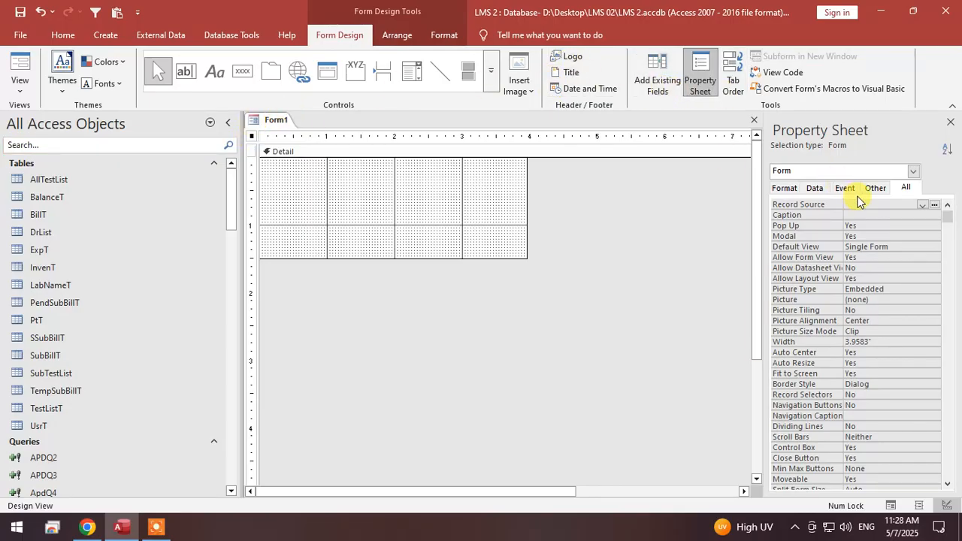
Set the form's Record Source to InvenT and add the InName field to the Detail section.
click(921, 205)
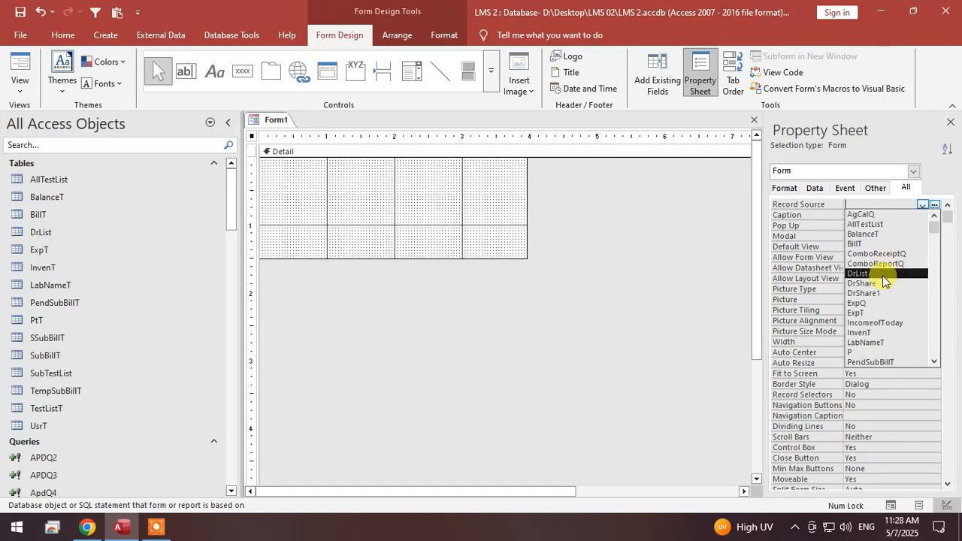
click(875, 333)
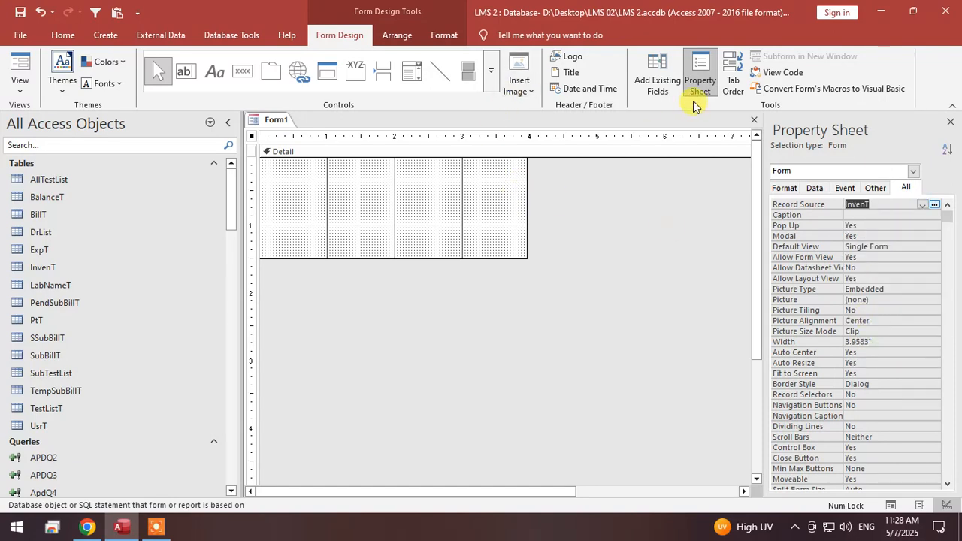
click(659, 79)
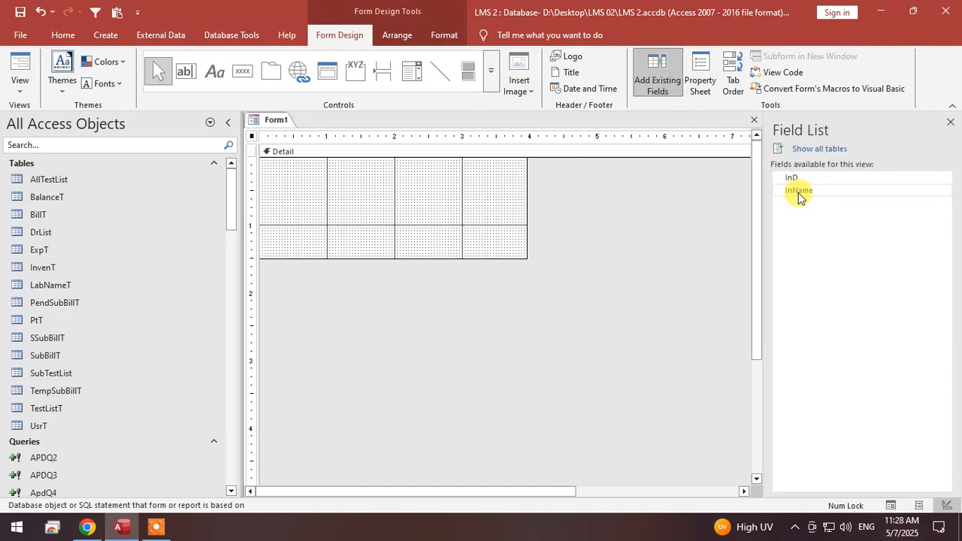
double_click(798, 191)
Change the caption of the InName field's label to "Inventory".
click(297, 194)
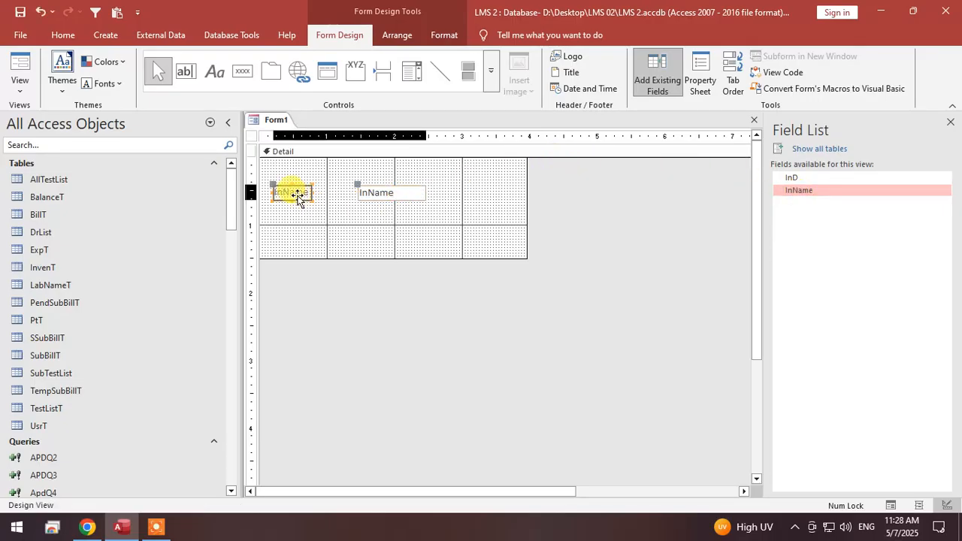
click(283, 192)
drag(283, 191, 316, 190)
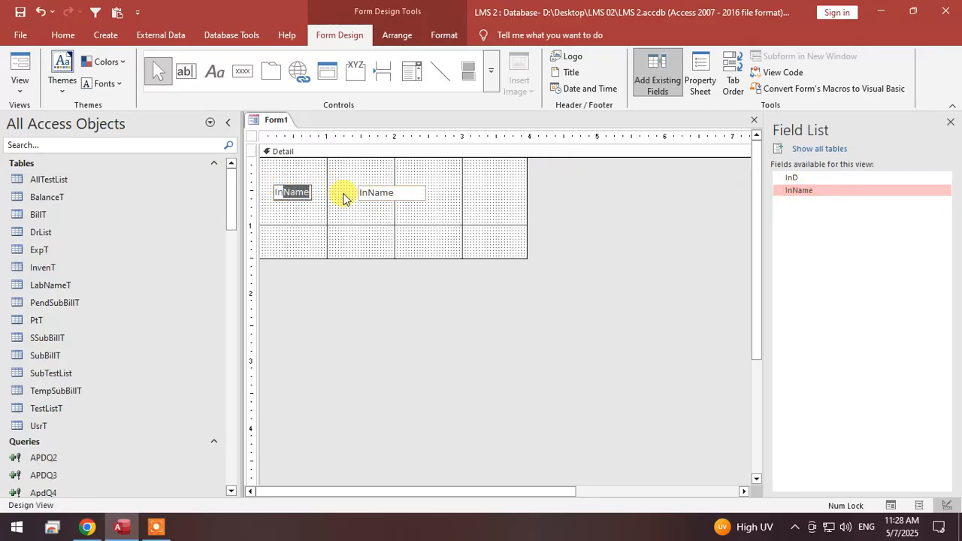
text(ventory)
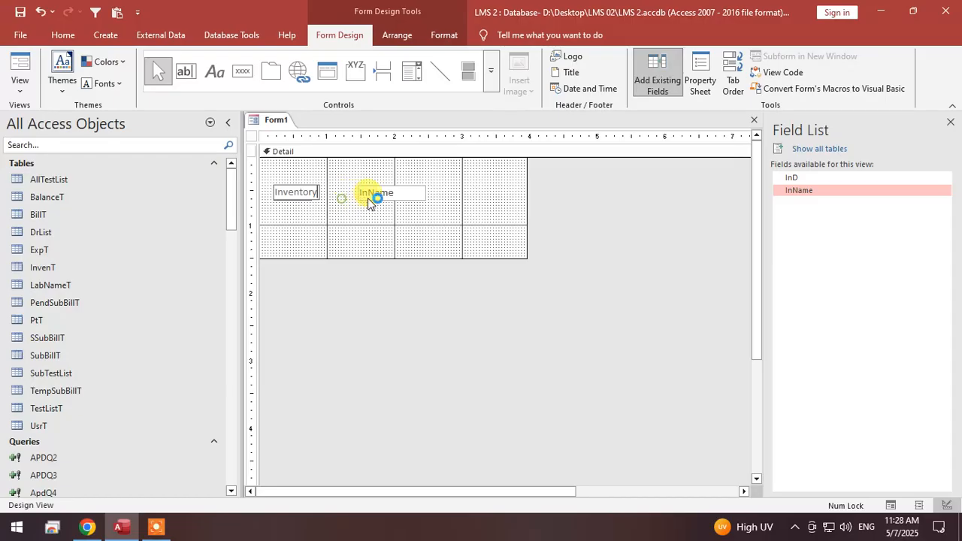
Widen the InName text box to about 2.5 inches and move it with its label down to about the 1-inch mark.
click(370, 193)
drag(357, 189, 320, 188)
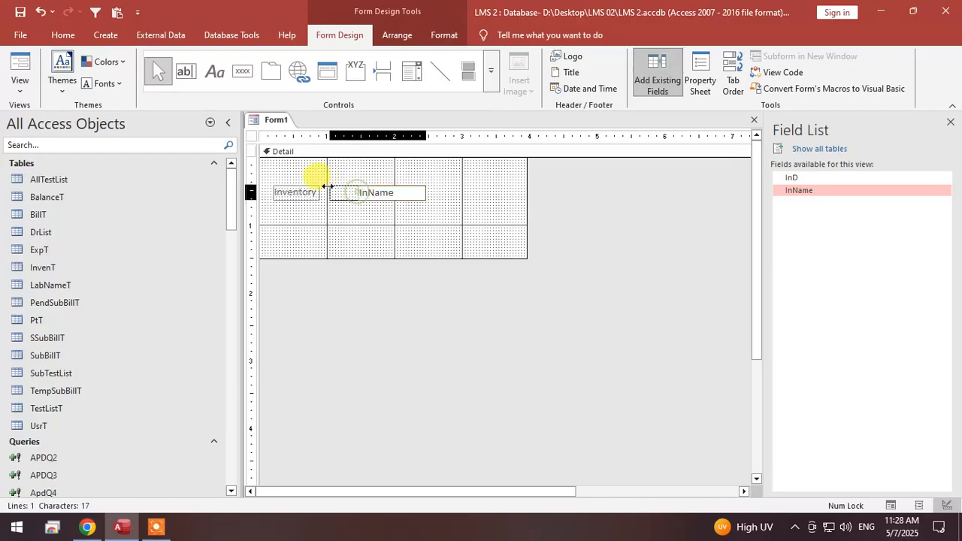
drag(419, 193, 489, 192)
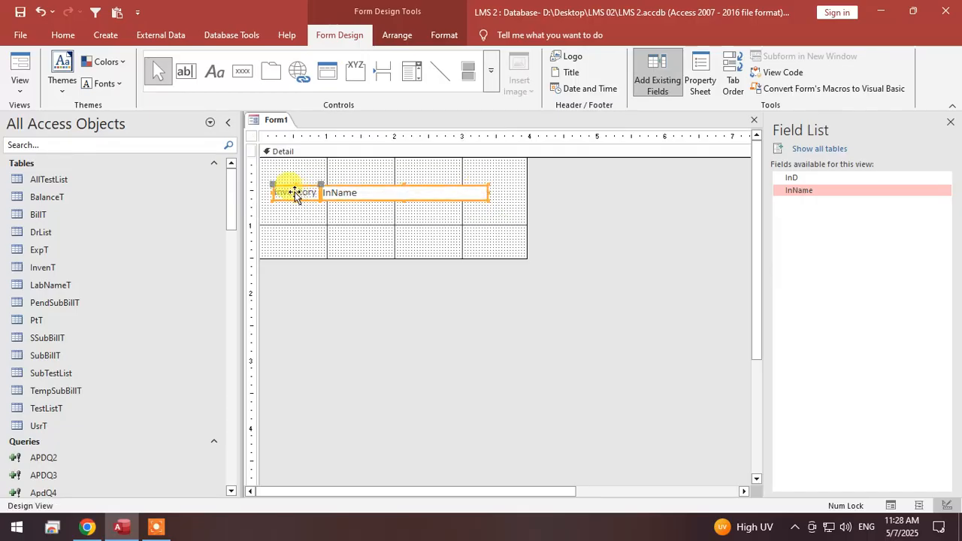
drag(294, 190, 284, 171)
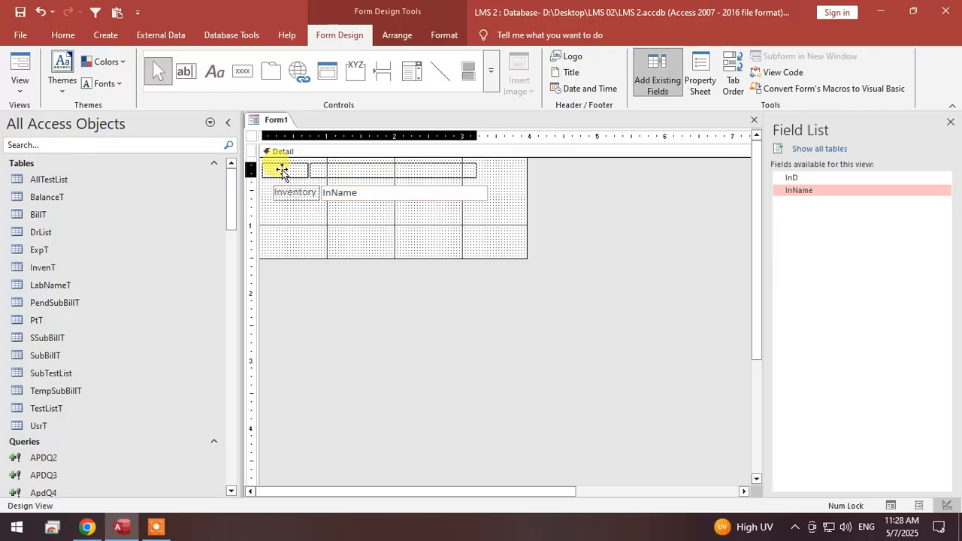
drag(282, 171, 281, 221)
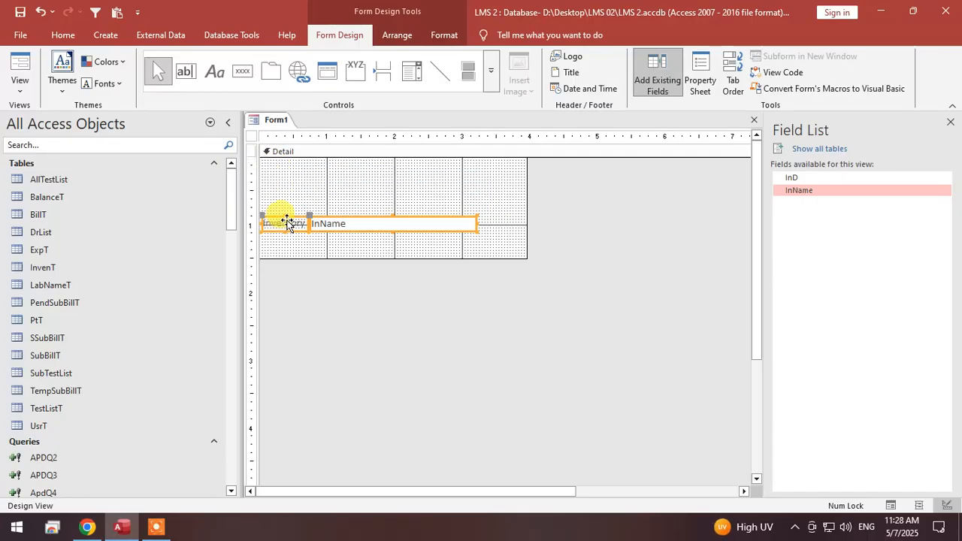
Add a form header and footer and set the Form Header's back color to white.
right_click(394, 183)
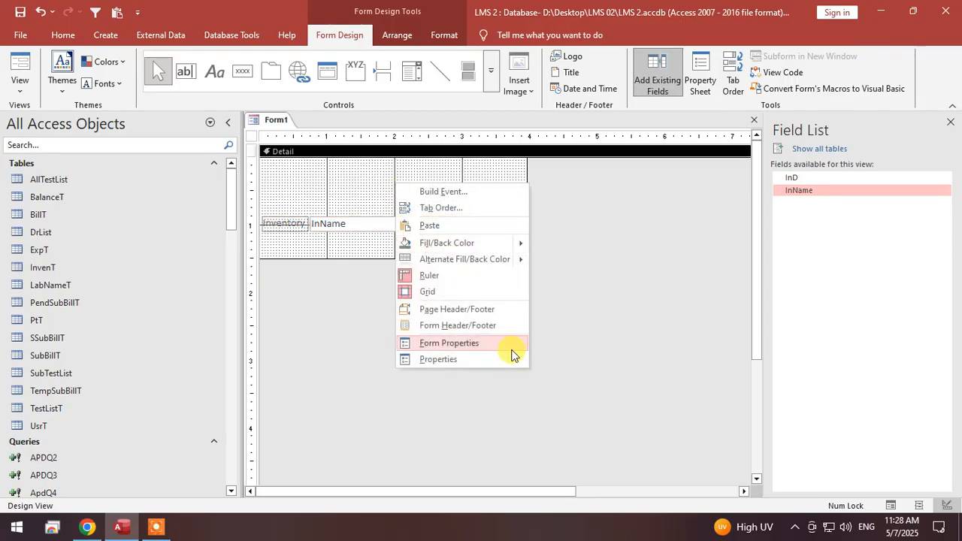
click(485, 335)
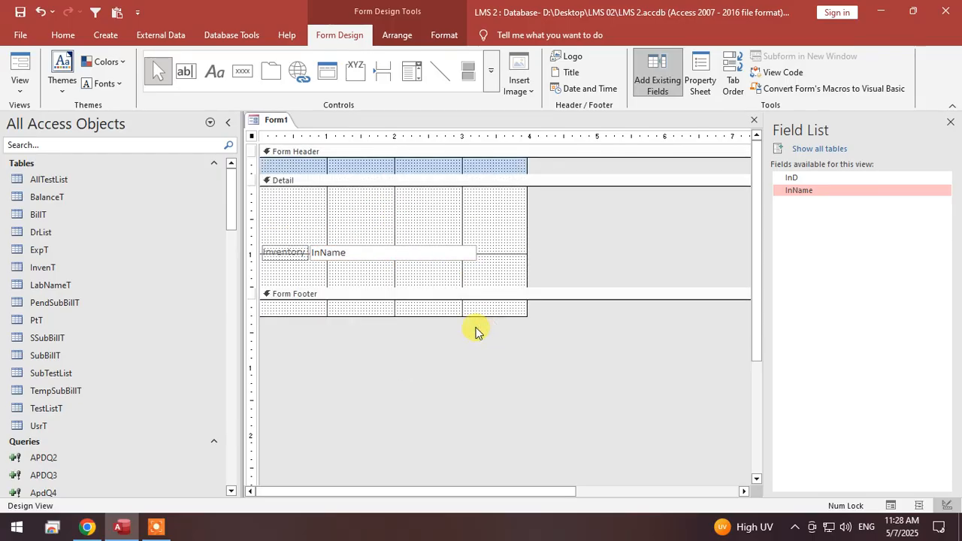
right_click(351, 171)
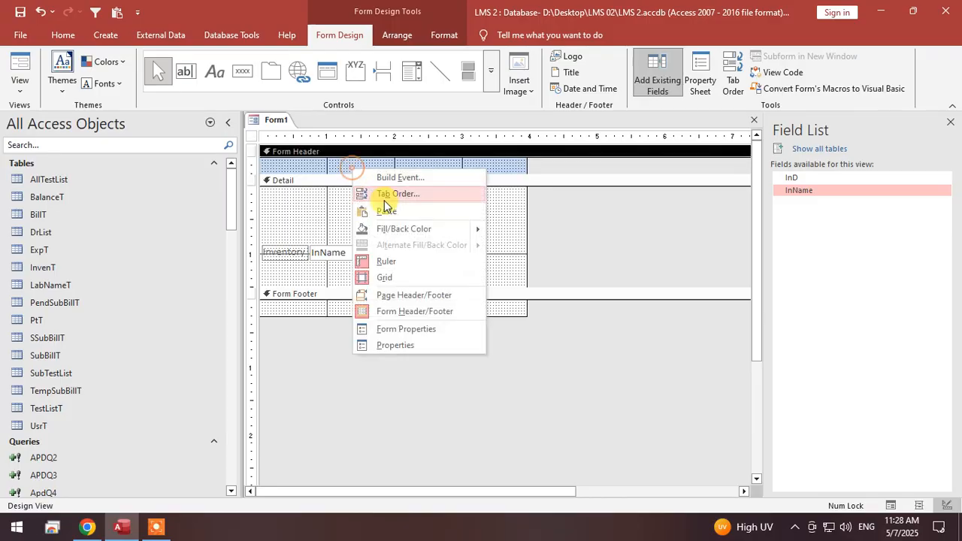
mouse_move(480, 231)
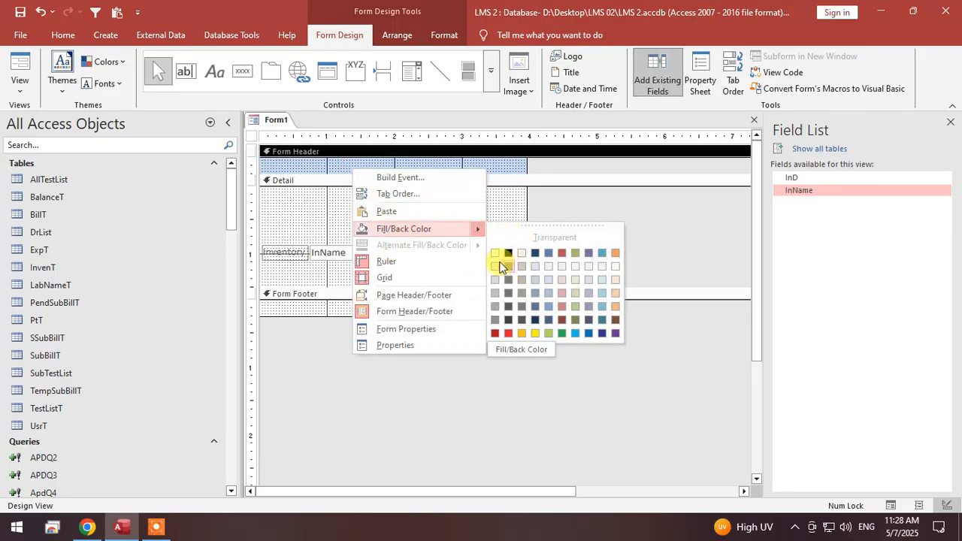
click(496, 253)
click(469, 208)
Cut the Inventory label from the Detail section and paste it into the Form Header.
right_click(285, 257)
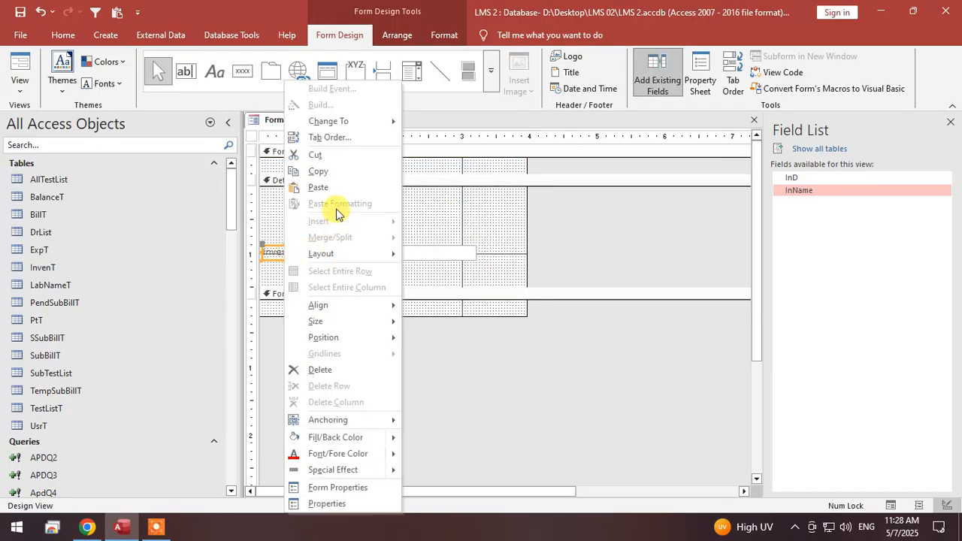
click(337, 156)
right_click(330, 163)
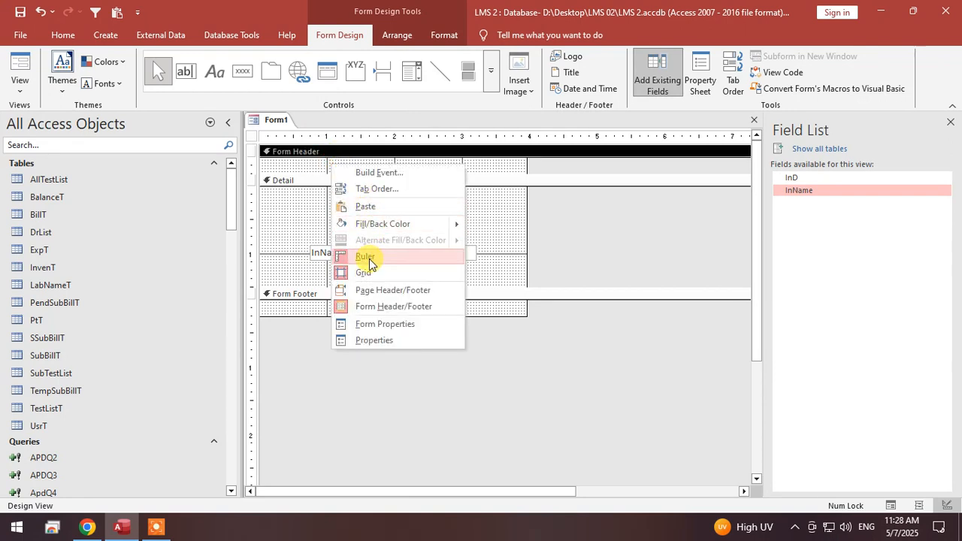
click(366, 207)
Widen the Inventory label in the Form Header to about 3.5 inches and shift it about 0.4 inch to the right.
drag(306, 164, 497, 169)
click(470, 196)
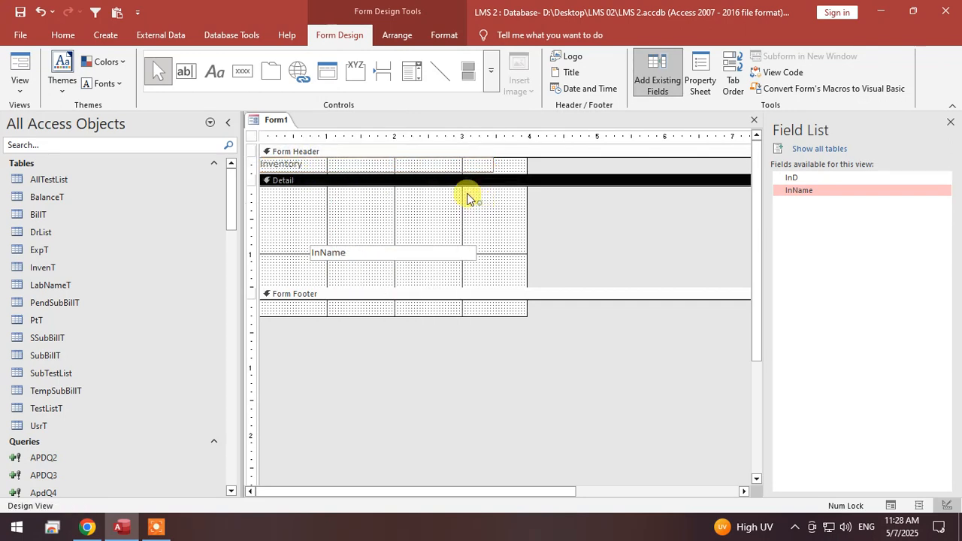
drag(412, 166, 438, 166)
click(439, 203)
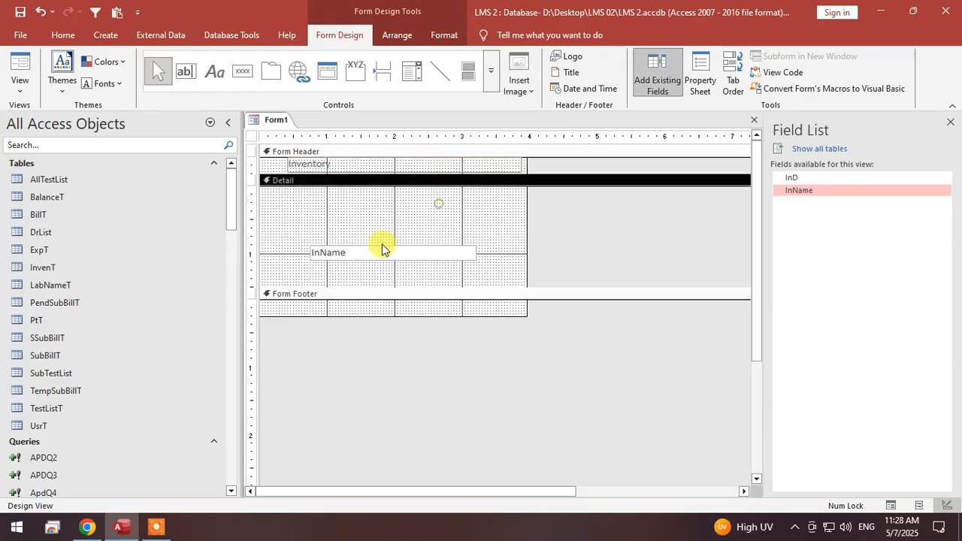
Move the InName text box to the upper edge of the Detail section and widen it to about 3.4 inches, matching the Inventory label's right edge.
drag(383, 247, 368, 174)
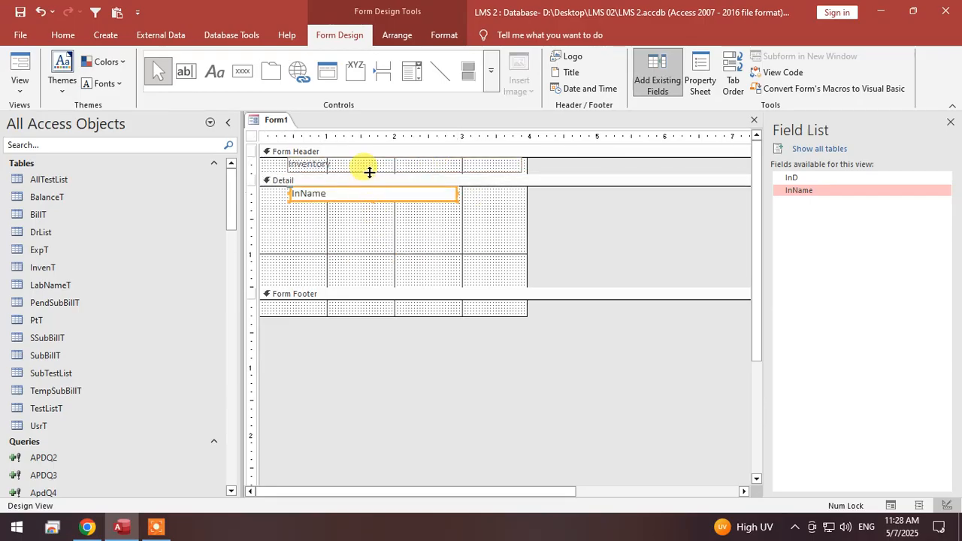
click(372, 222)
click(449, 190)
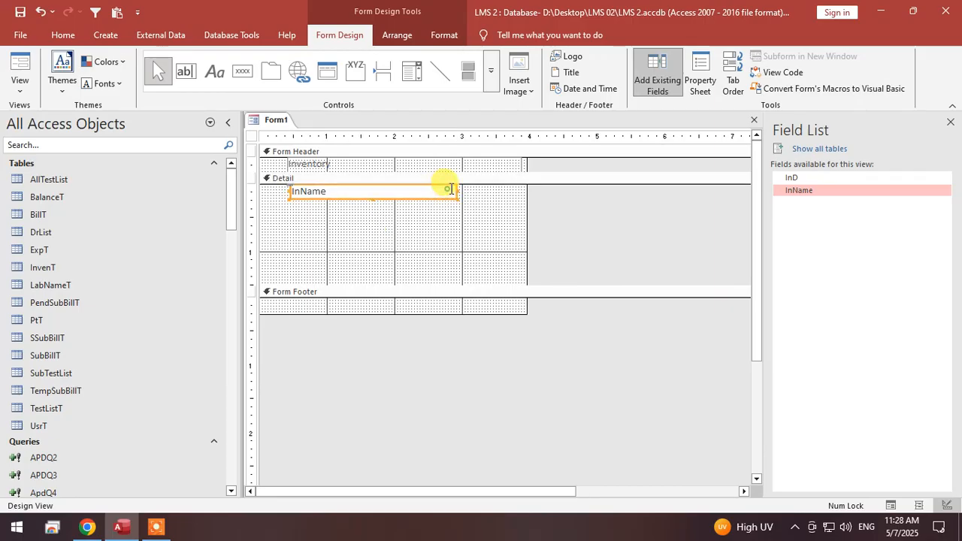
drag(456, 188, 522, 191)
click(507, 183)
click(511, 188)
click(498, 231)
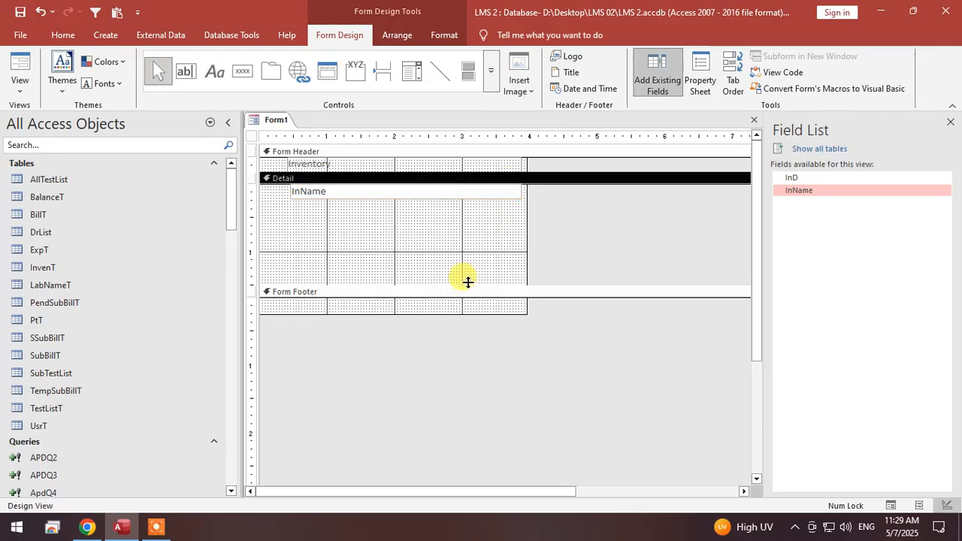
Shrink the Detail section's height and the form's width to fit the InName text box, and preview the form in Form View.
drag(468, 286, 461, 200)
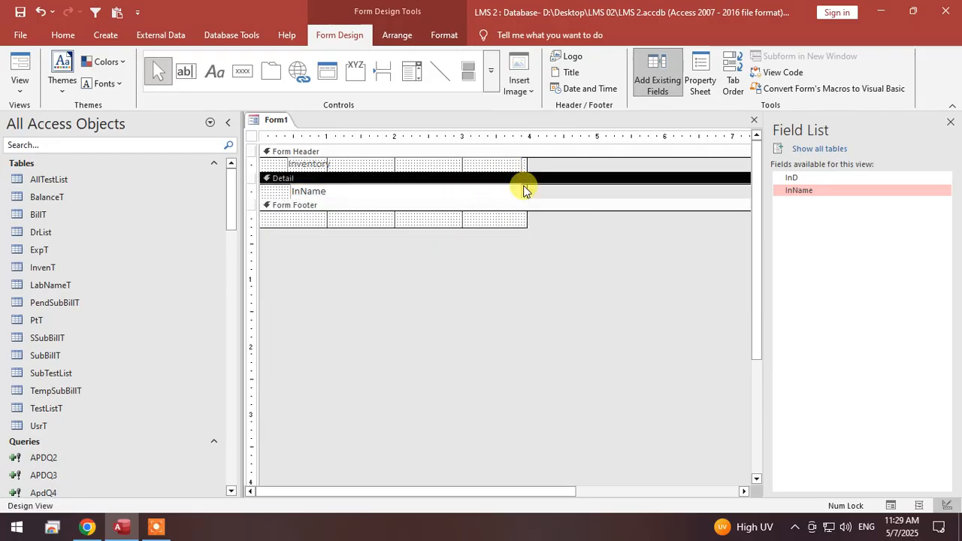
drag(525, 190, 521, 189)
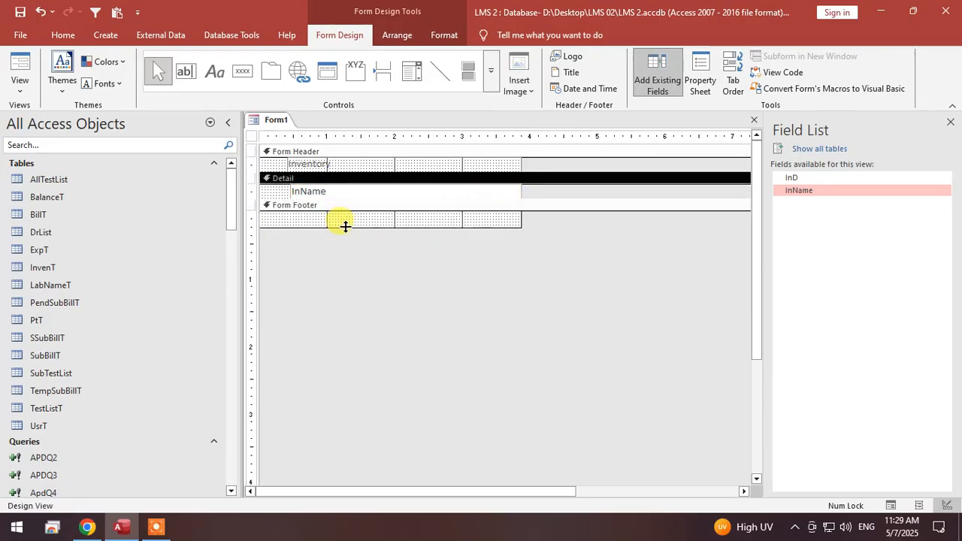
click(15, 69)
right_click(361, 147)
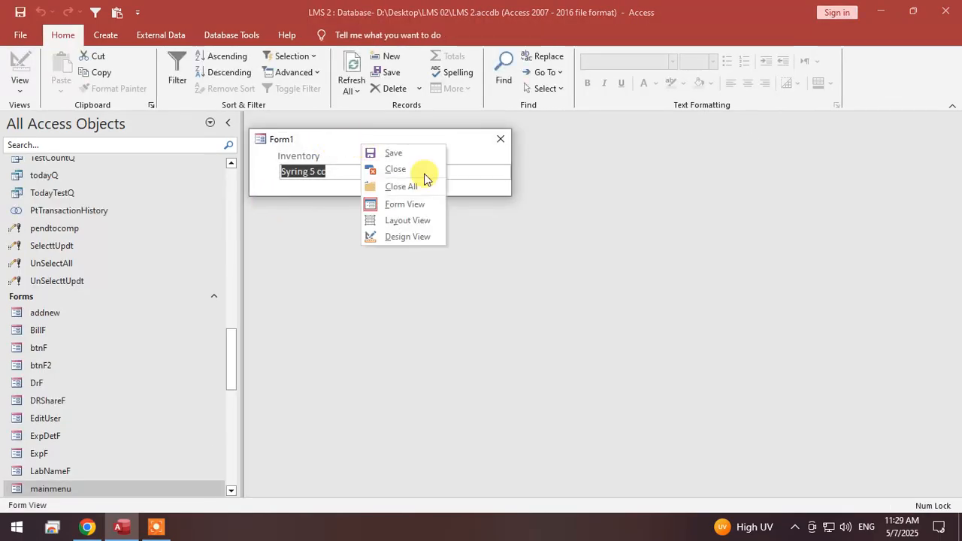
click(417, 234)
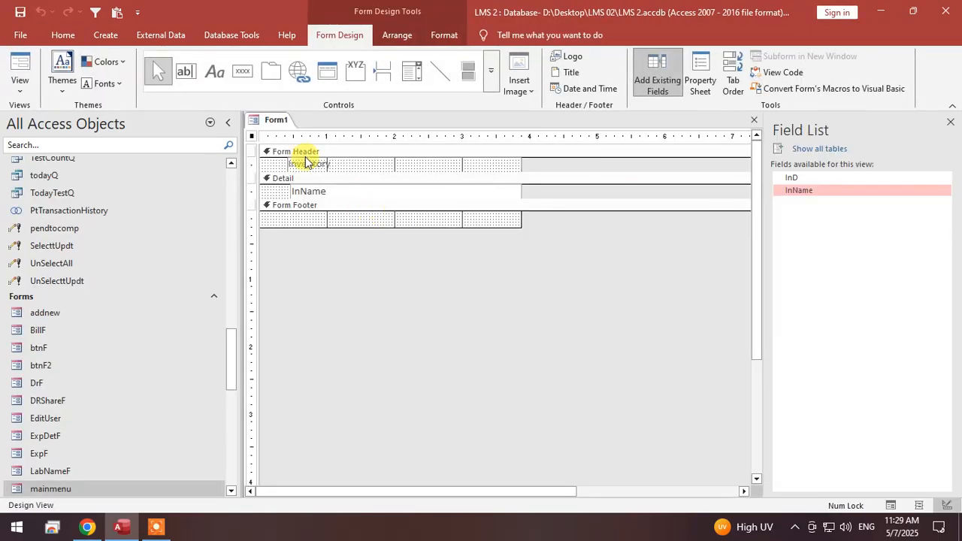
Set the form's default view to Continuous Forms, preview the item list in Form View, and return to Design View.
right_click(252, 136)
click(300, 269)
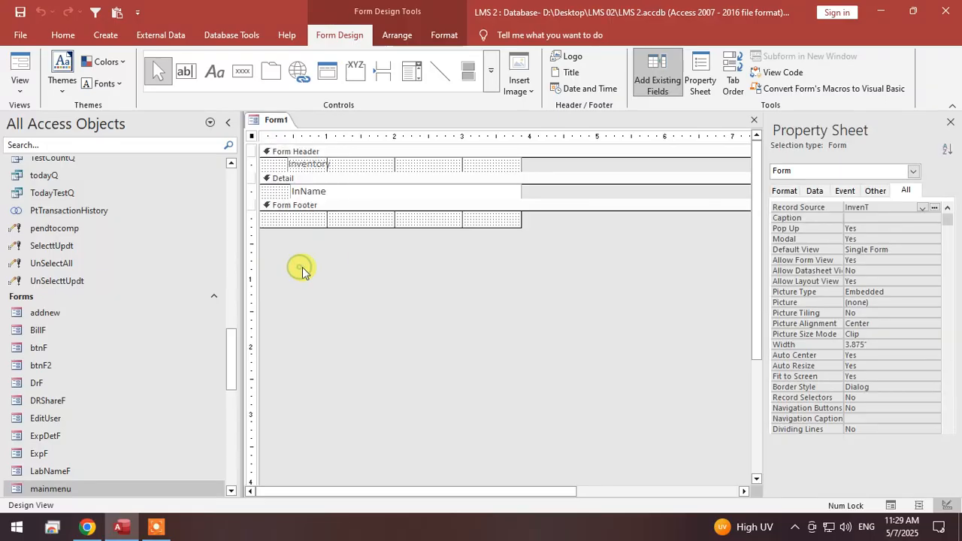
double_click(904, 250)
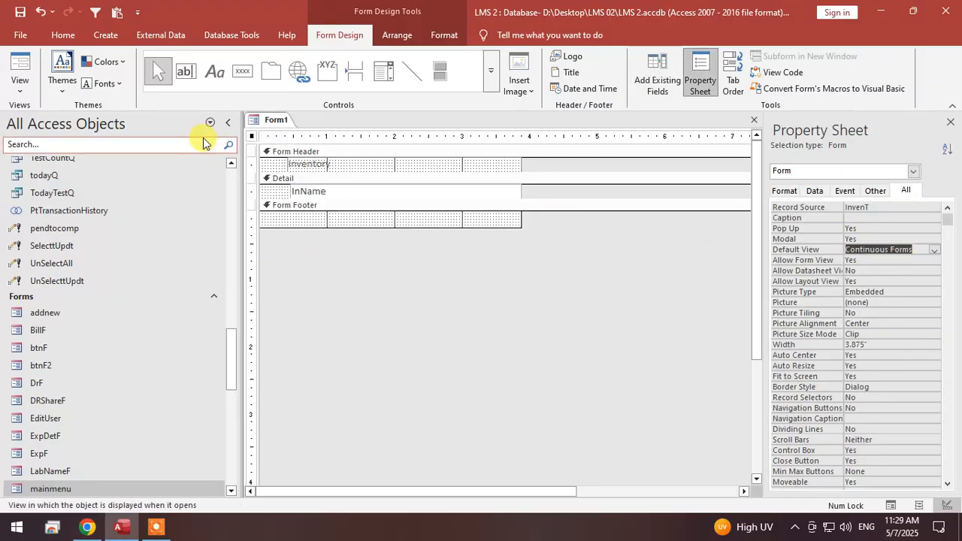
click(18, 74)
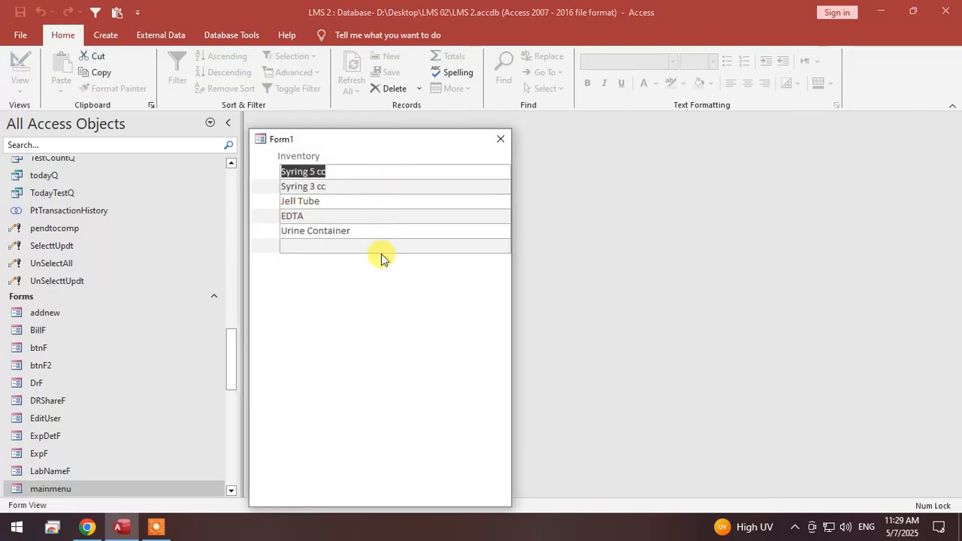
right_click(384, 334)
click(431, 377)
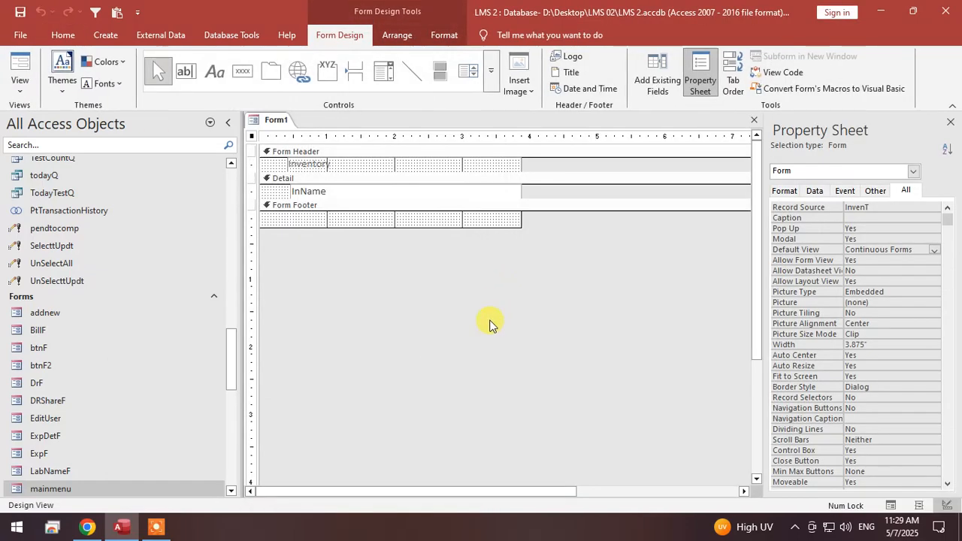
Narrow the Inventory label and InName text box by about 0.2 inch at their right edges and check the result in Form View.
drag(489, 275, 511, 162)
click(21, 63)
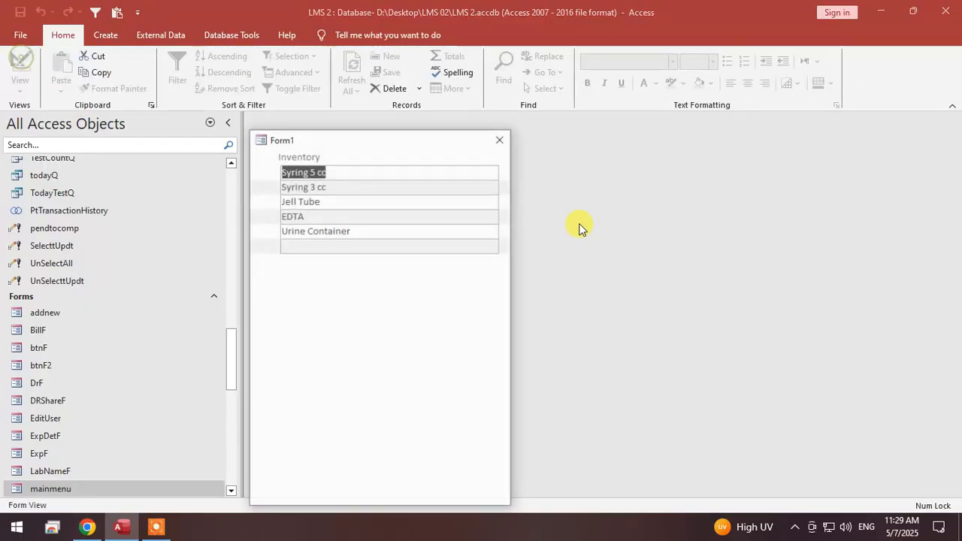
right_click(364, 297)
click(411, 338)
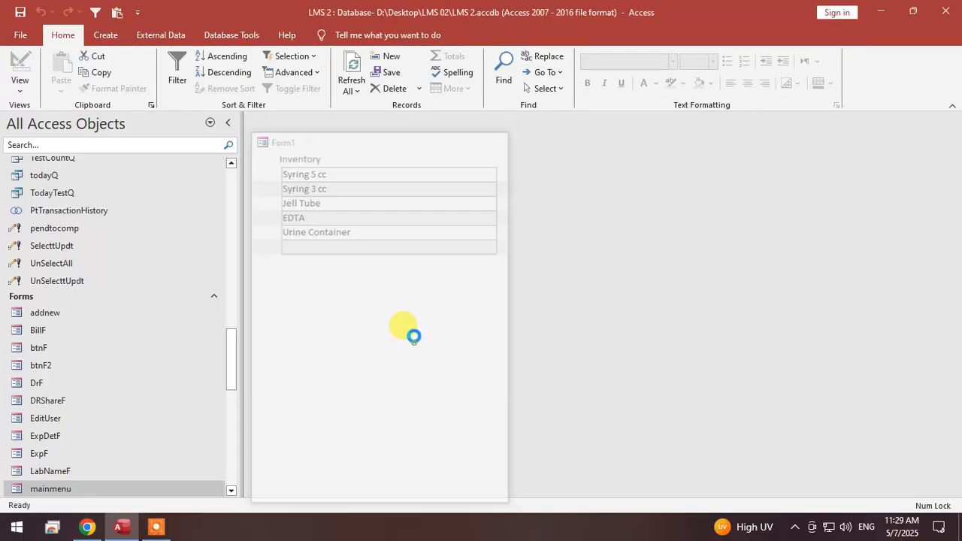
Add a command button beside InName in the Detail section that performs Delete Record and shows the text X.
click(242, 70)
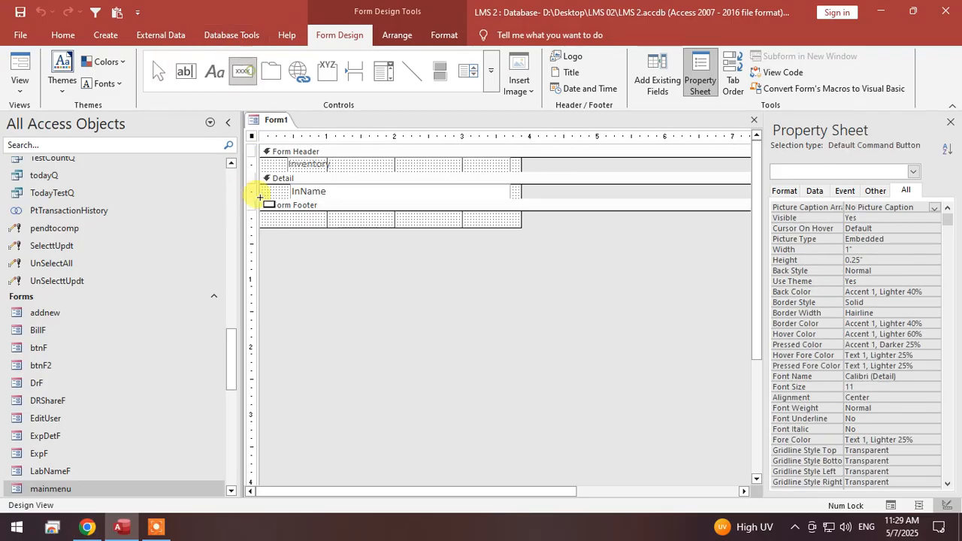
drag(260, 188, 286, 196)
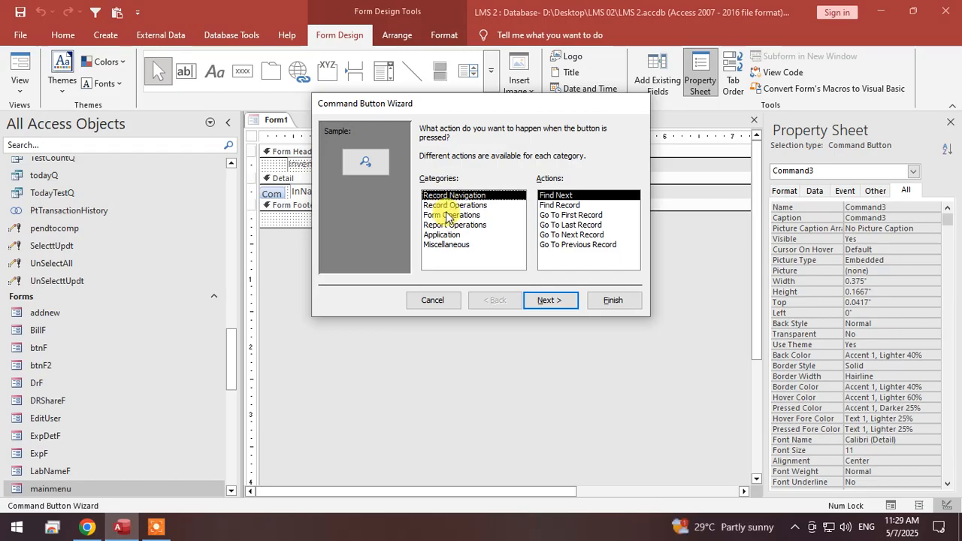
click(451, 206)
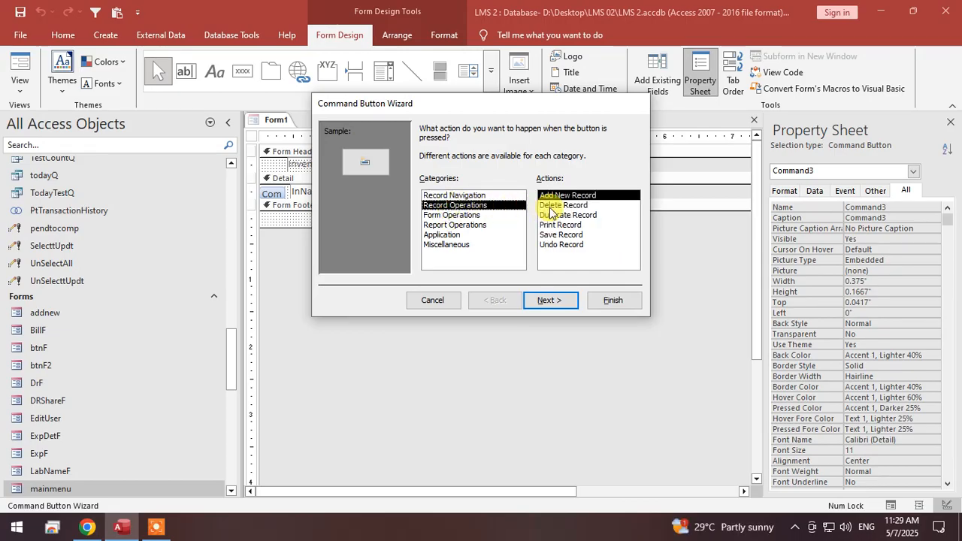
click(546, 205)
click(556, 300)
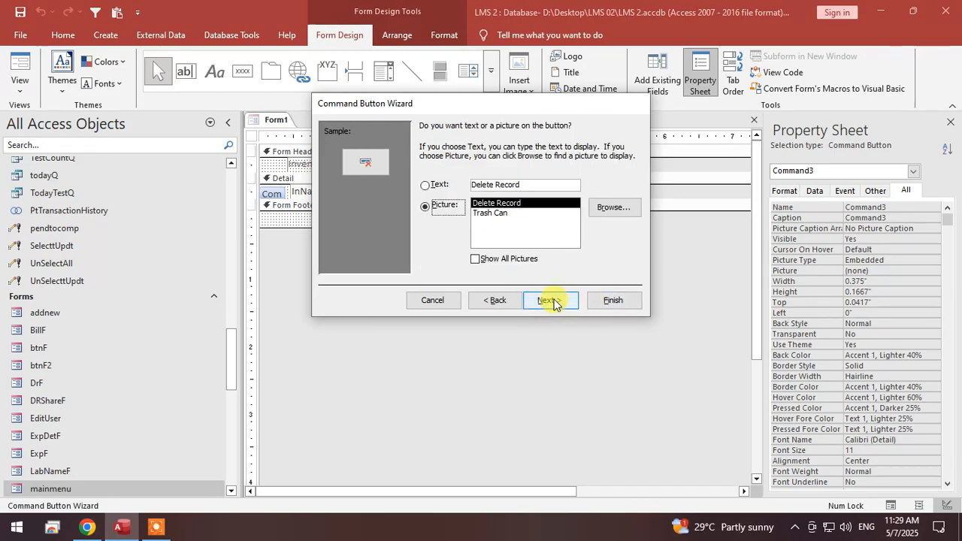
click(426, 185)
drag(538, 181, 406, 180)
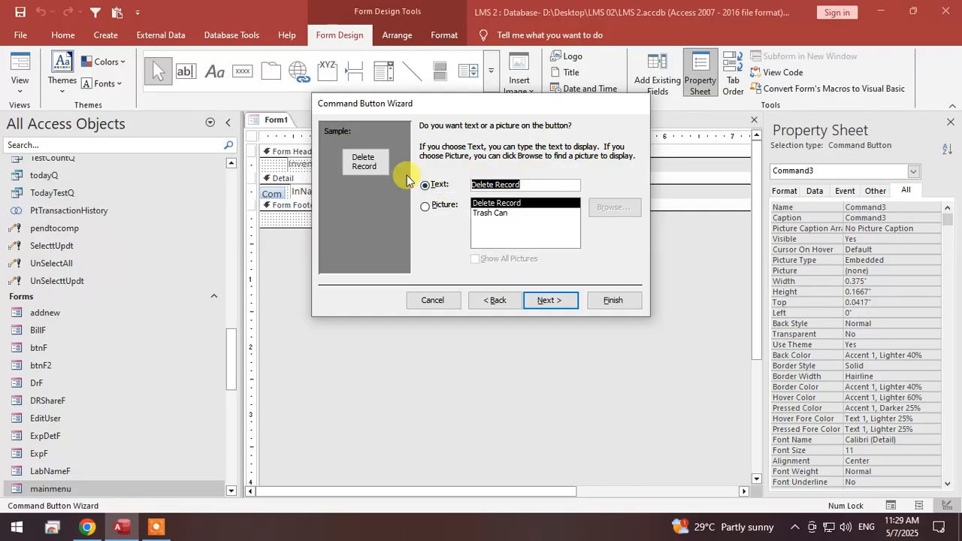
text(X)
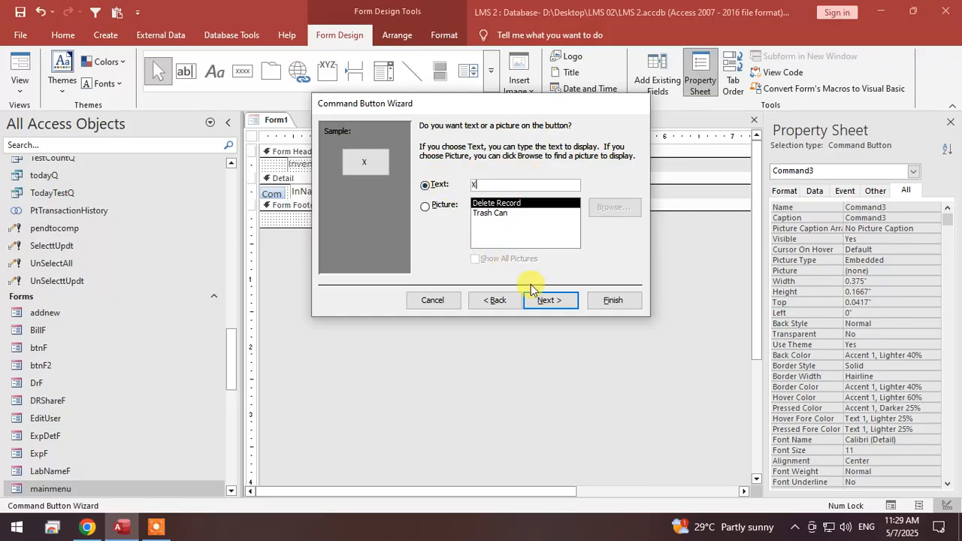
click(556, 300)
click(595, 299)
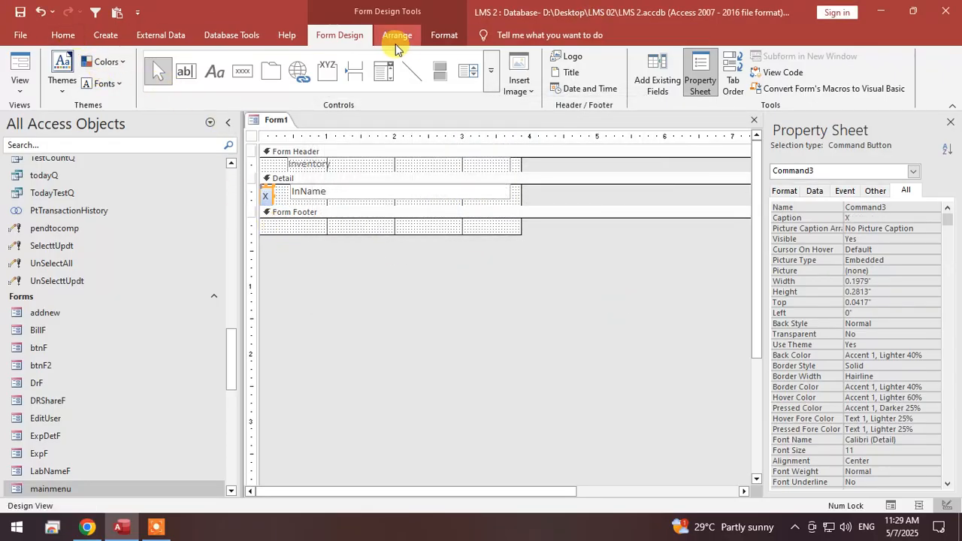
Apply the glossy red quick style to the X command button.
click(444, 35)
click(534, 85)
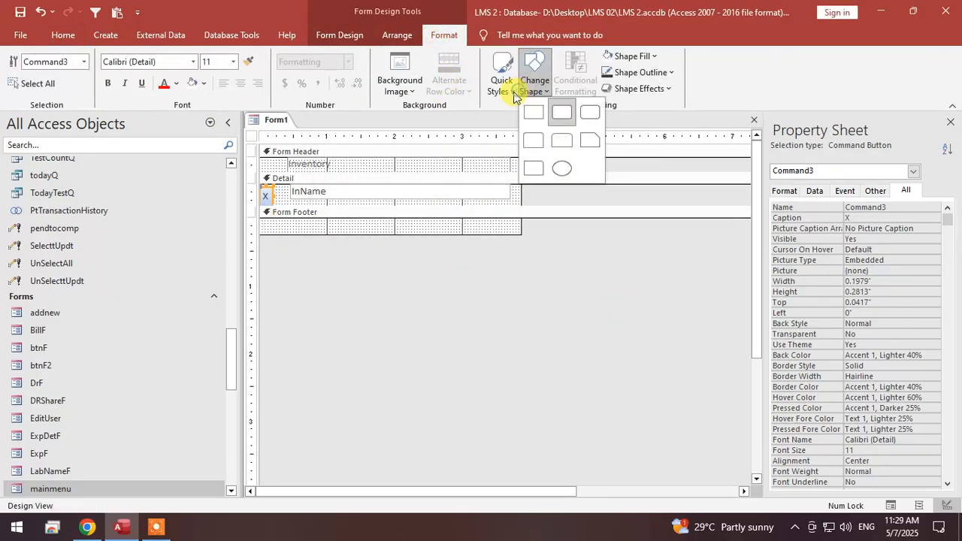
click(502, 85)
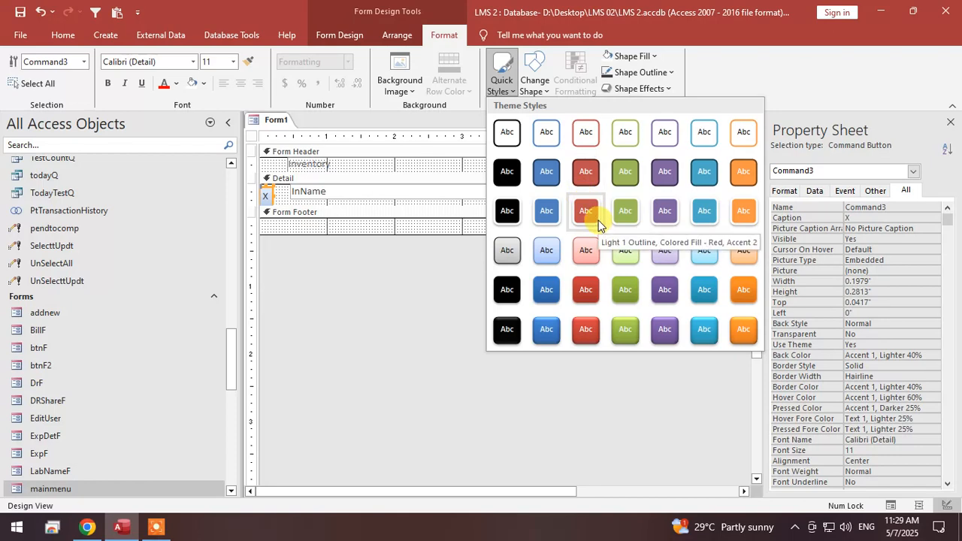
click(585, 329)
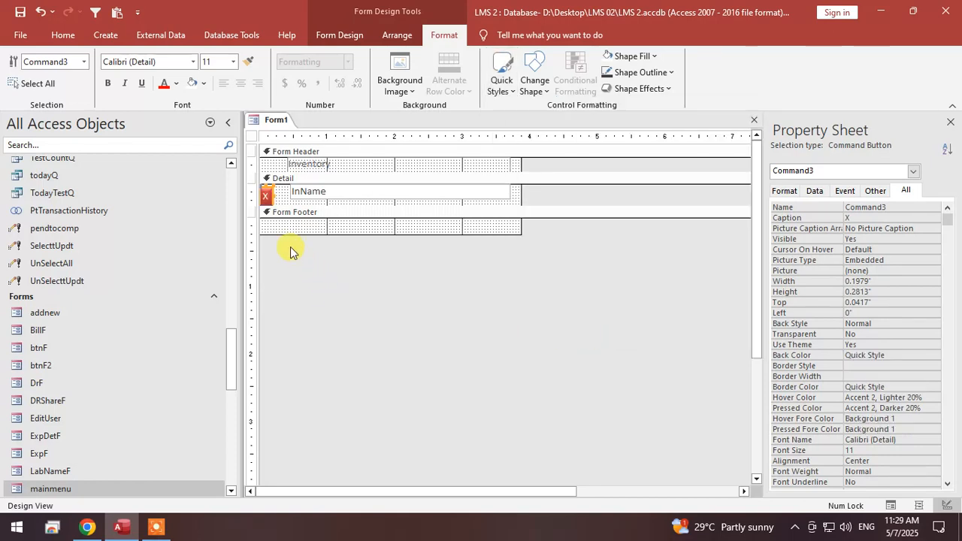
Align the X button with the Detail section's upper edge, size it to the shortest height with InName, and widen it to about 0.33 inch.
drag(309, 207, 308, 249)
click(303, 219)
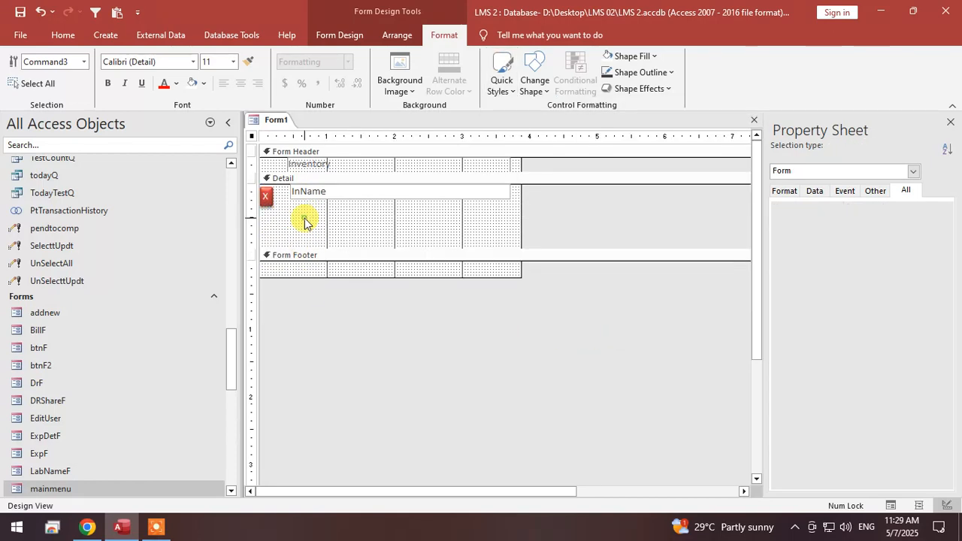
click(268, 199)
drag(266, 217, 306, 191)
right_click(305, 192)
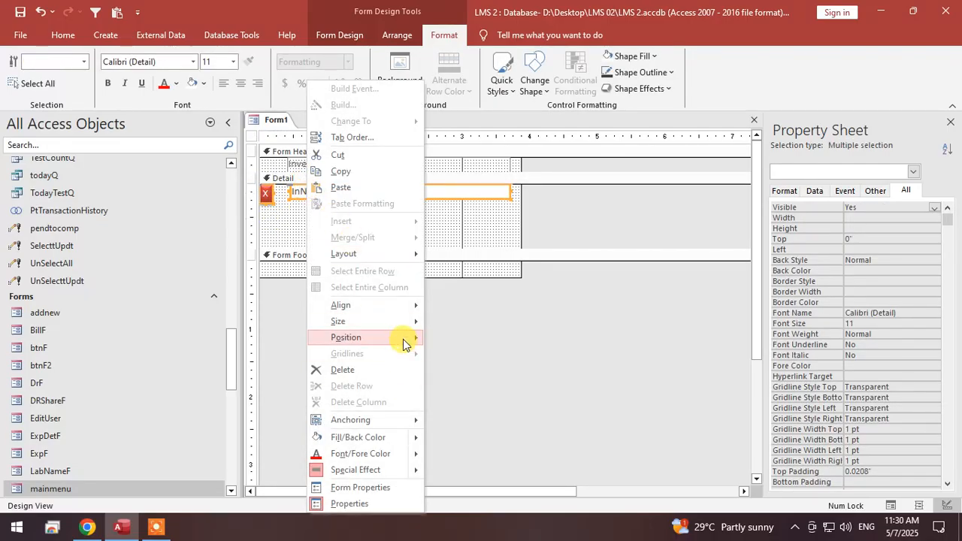
mouse_move(402, 340)
mouse_move(401, 321)
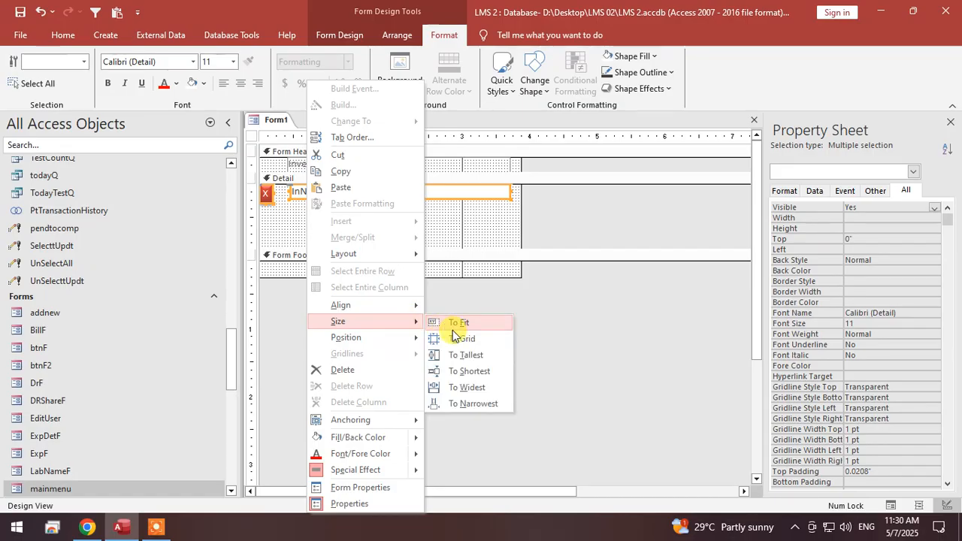
click(473, 373)
click(409, 230)
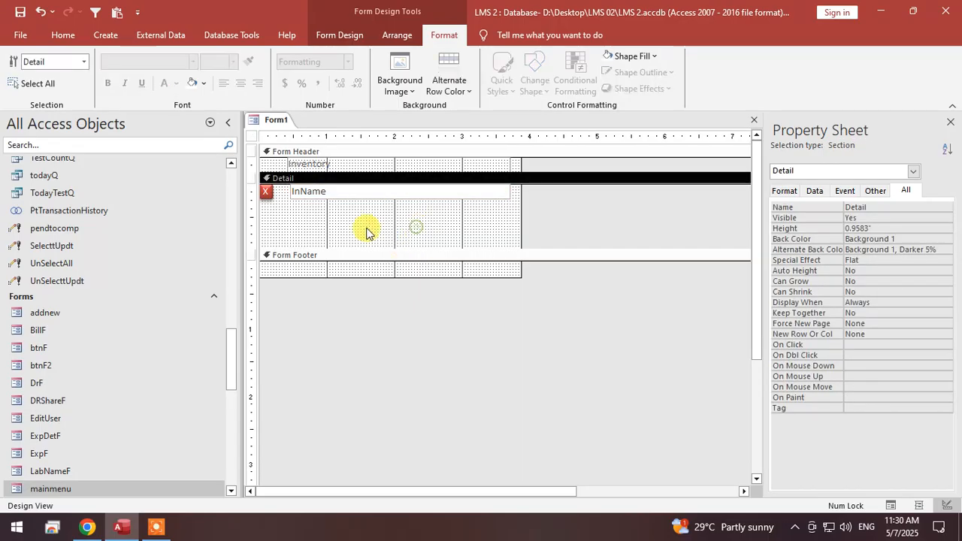
click(271, 194)
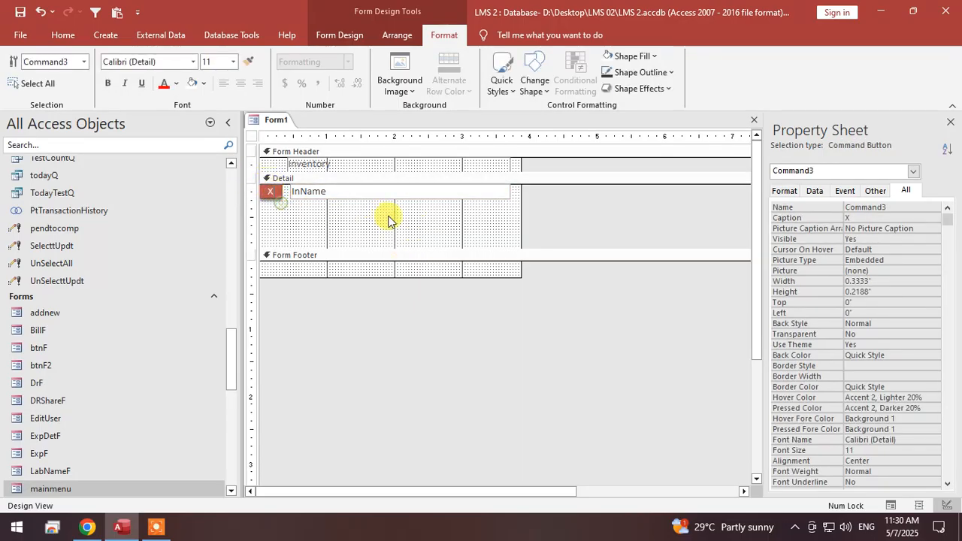
Shift the Inventory label and InName text box left against the X button, and adjust the label's left edge to match InName.
drag(418, 218, 354, 161)
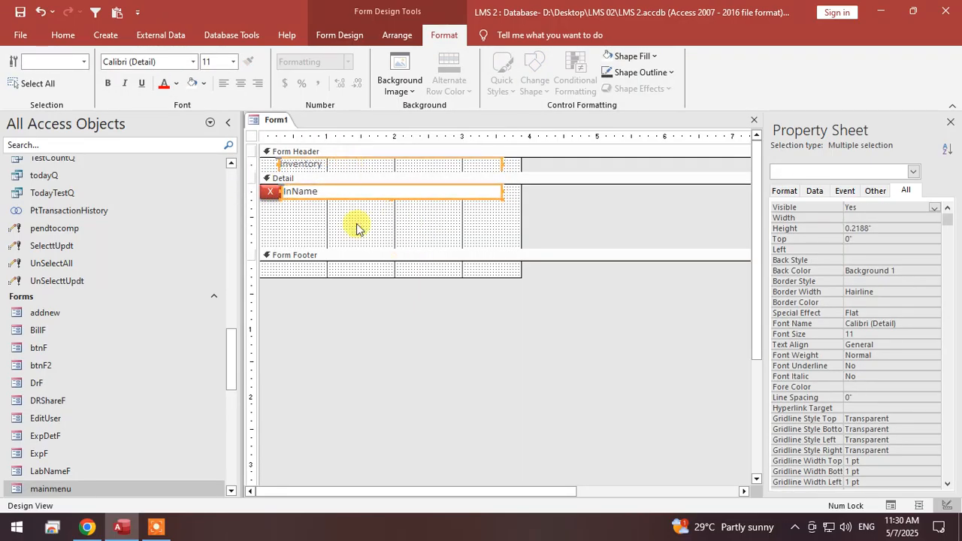
click(356, 227)
click(277, 161)
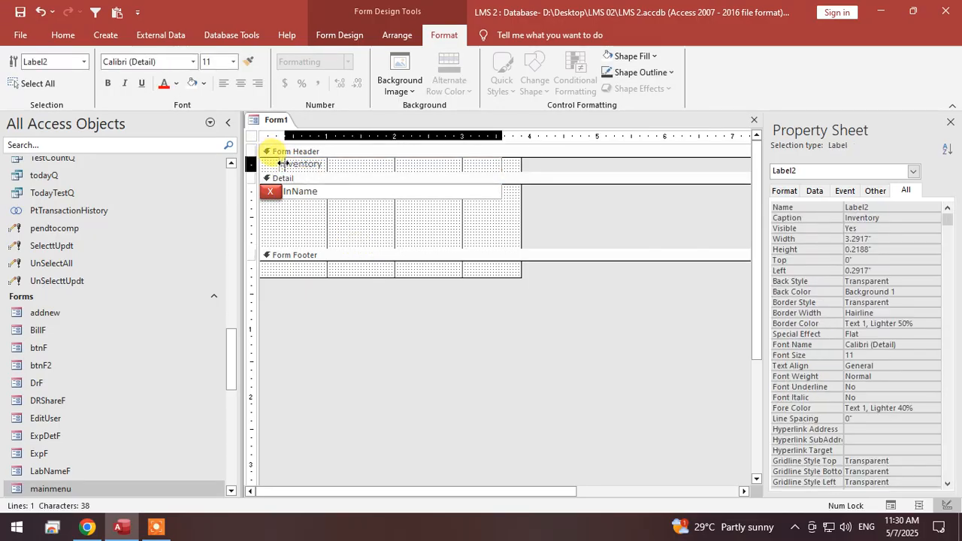
drag(281, 163, 287, 166)
click(370, 233)
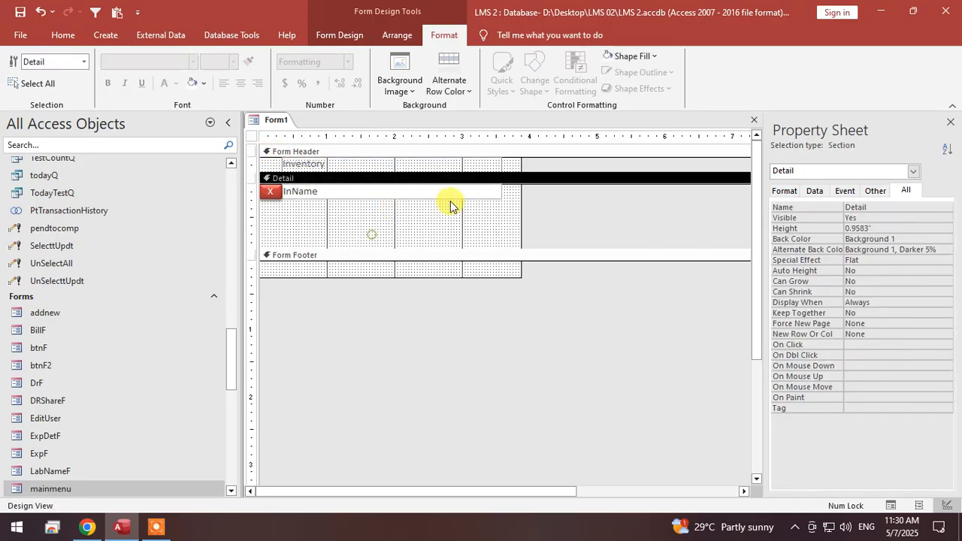
Shrink the Detail section's height to 0.2188 inch, trim the form's width slightly, and save the form as InF.
drag(519, 199, 460, 195)
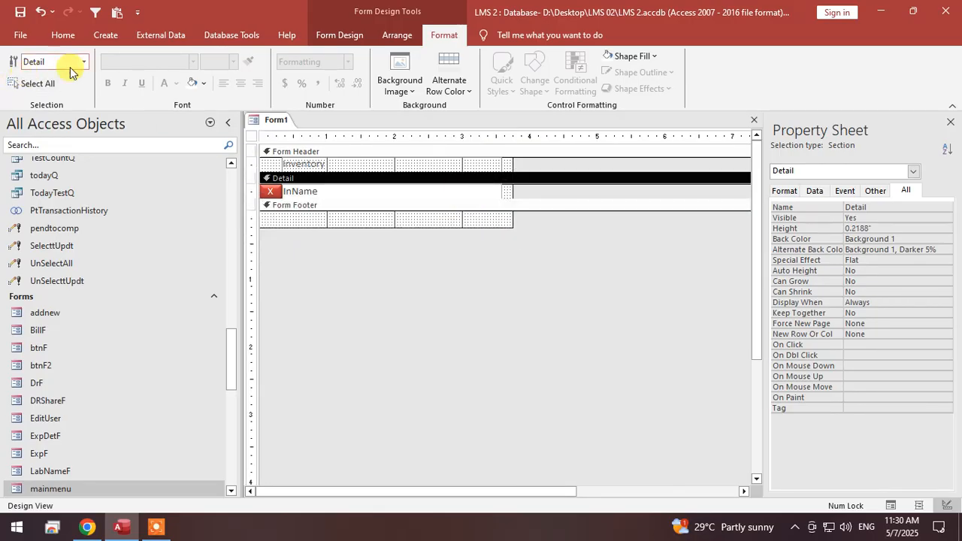
right_click(277, 120)
click(308, 127)
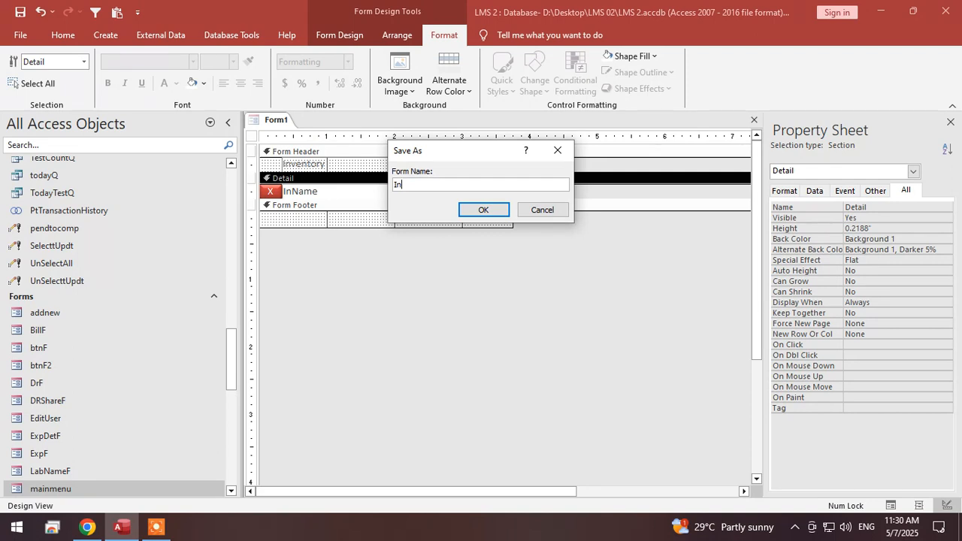
text(InF)
key(Return)
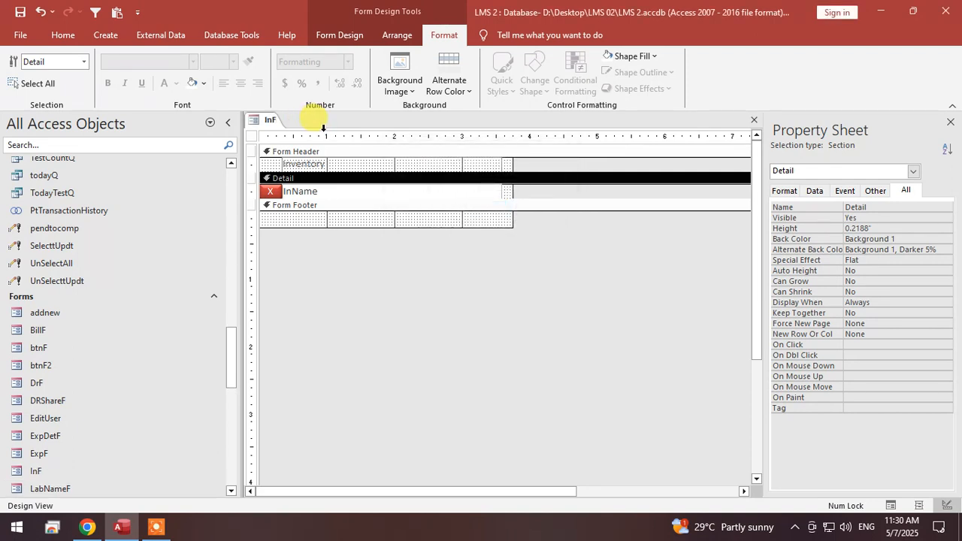
Display the InF form in Form View, check its item rows, and save the form.
right_click(269, 119)
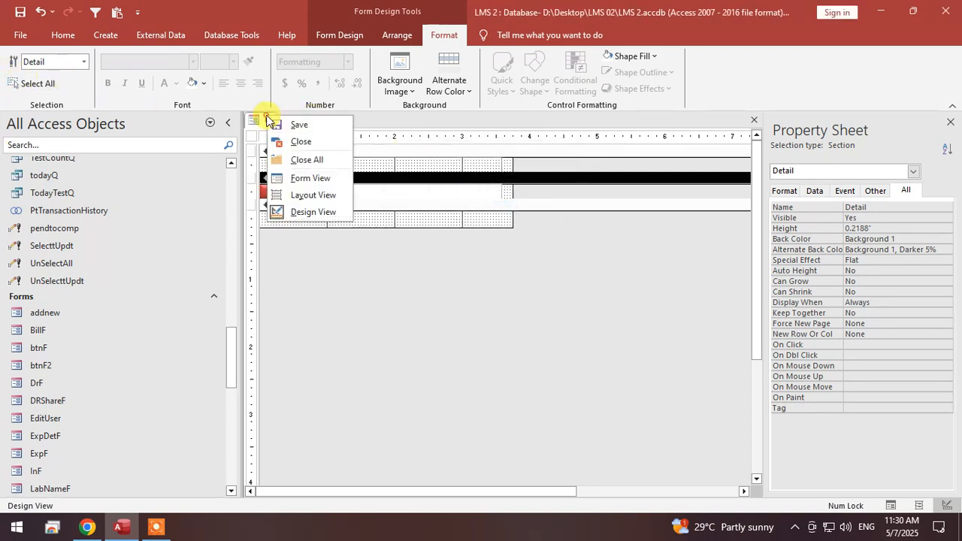
click(299, 177)
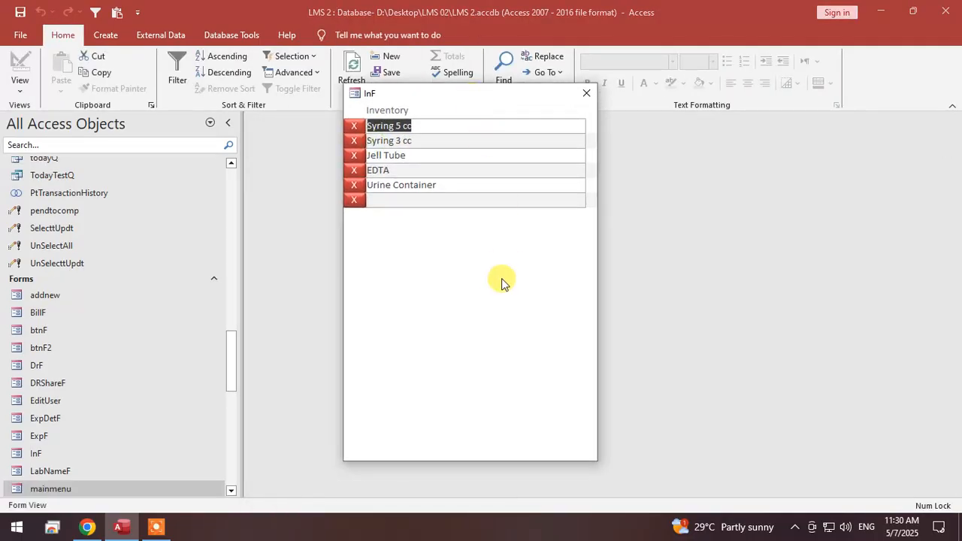
click(421, 126)
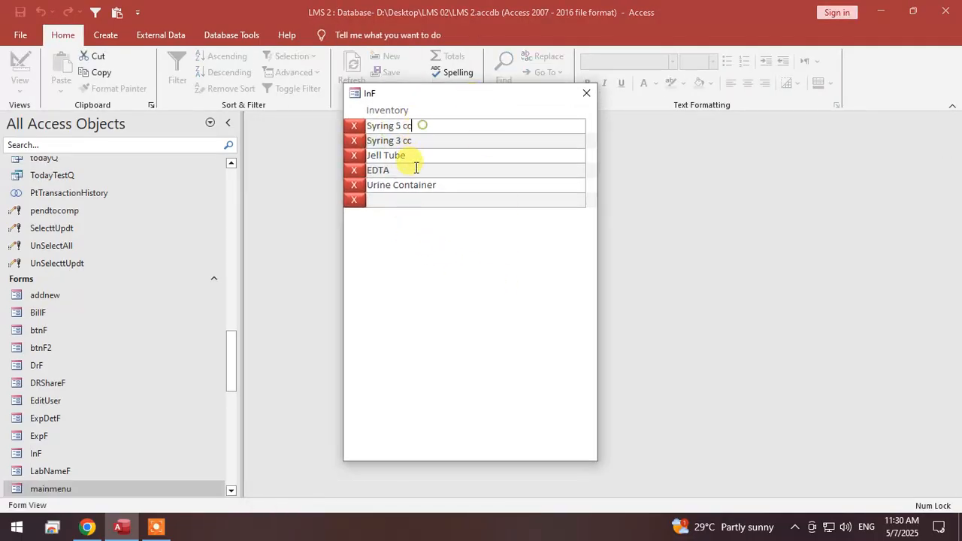
click(413, 185)
right_click(509, 87)
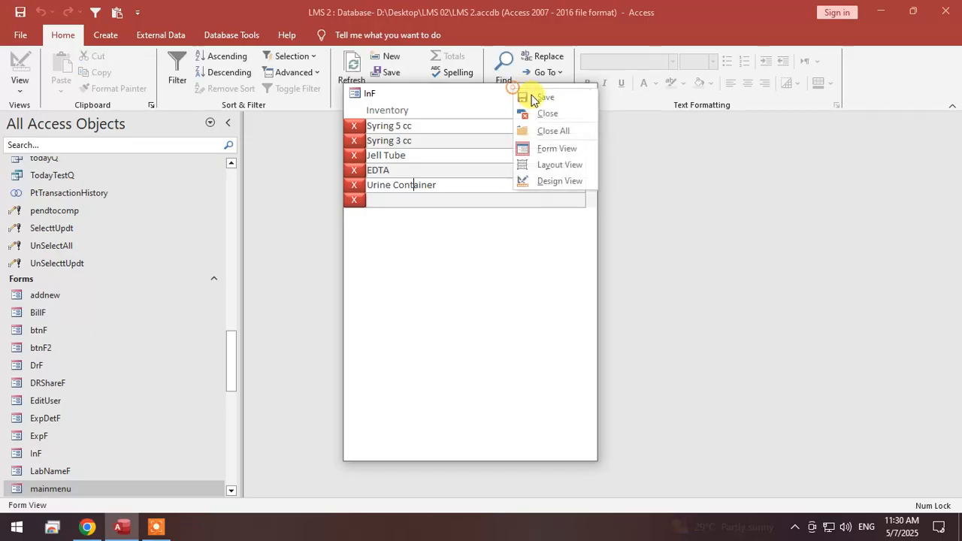
click(531, 96)
right_click(514, 99)
click(543, 105)
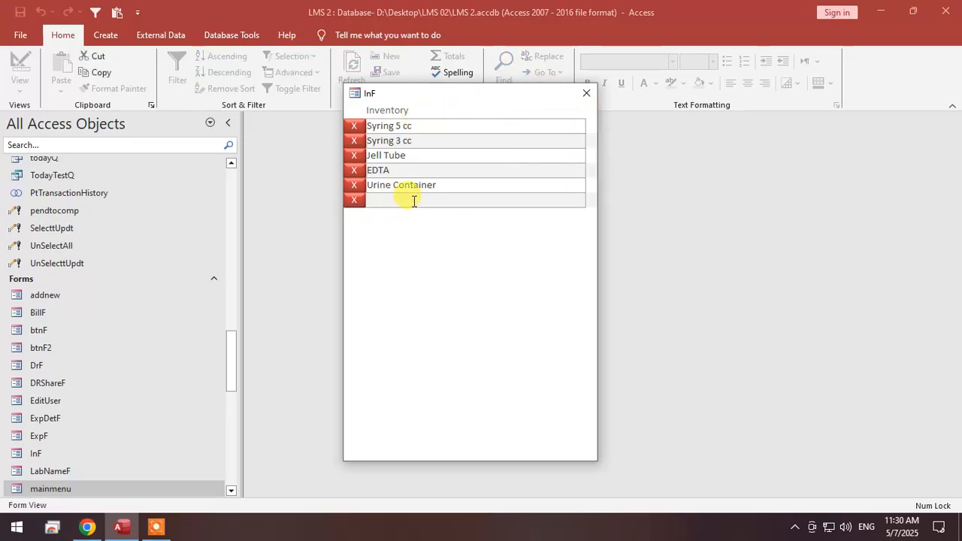
Add the item "Biopsy Jar Small" as a new record in the InF form and close the form.
text(Biopsy Jar Small)
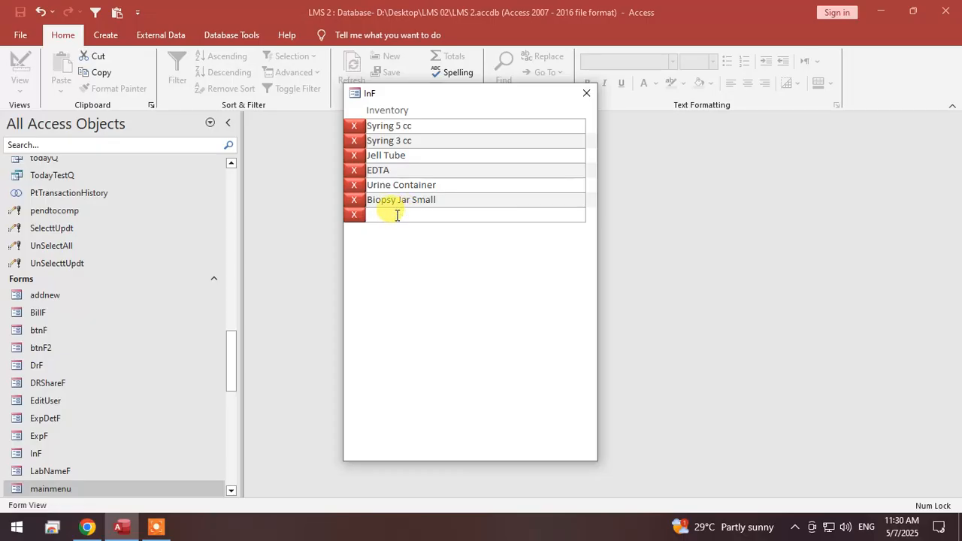
click(415, 215)
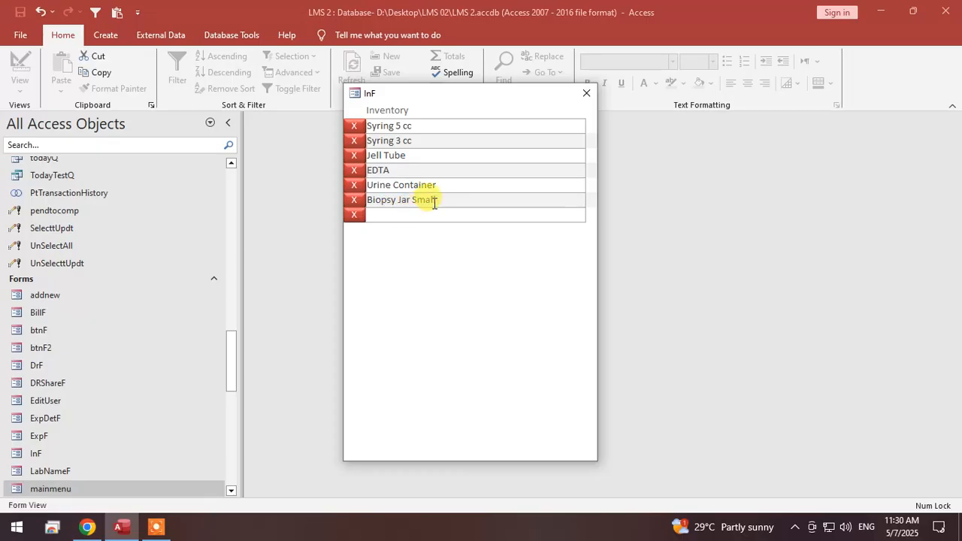
click(587, 94)
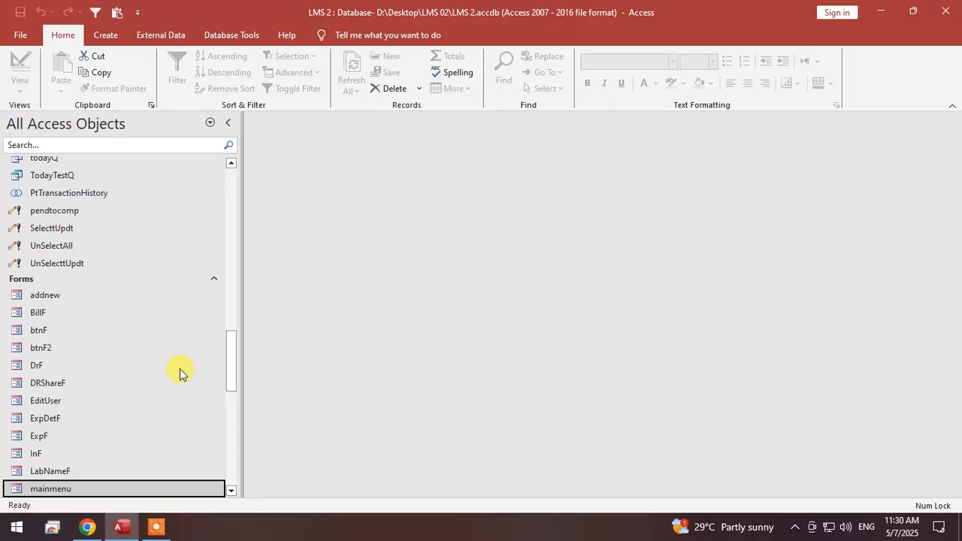
Create a new table and save it as StockInT.
drag(230, 371, 254, 200)
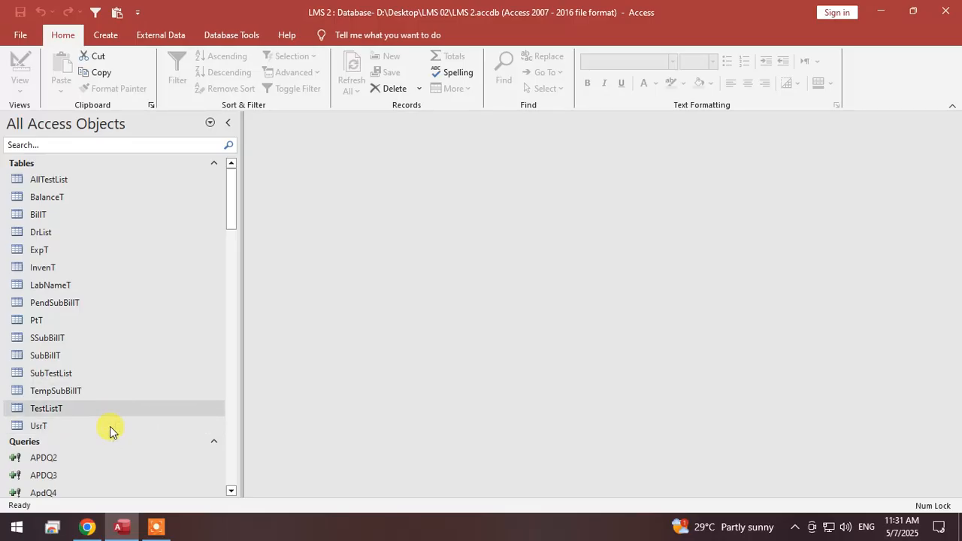
click(106, 38)
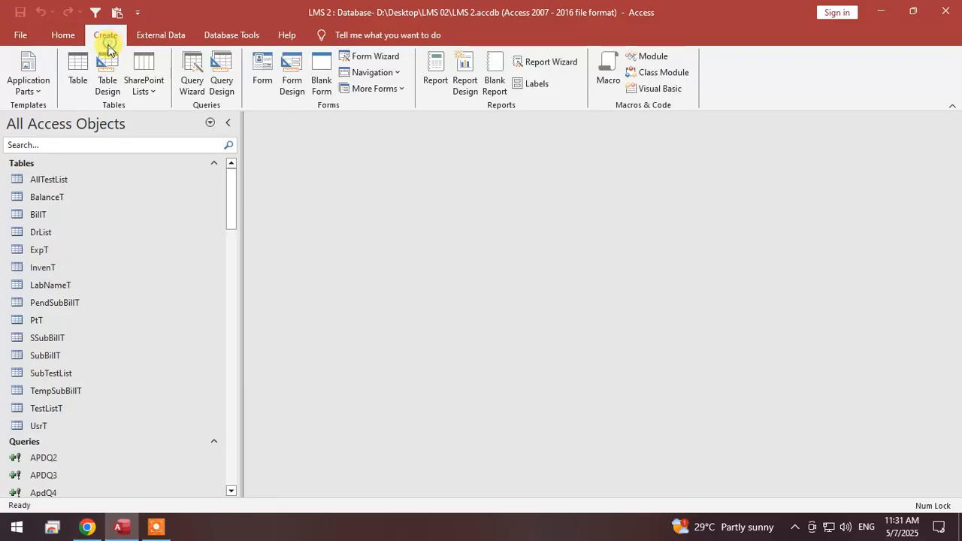
click(83, 74)
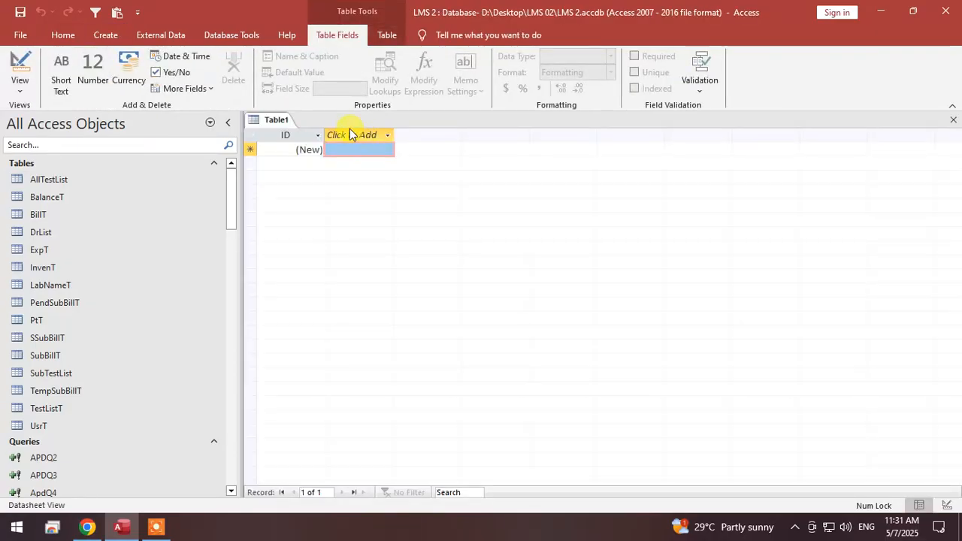
right_click(275, 120)
click(306, 127)
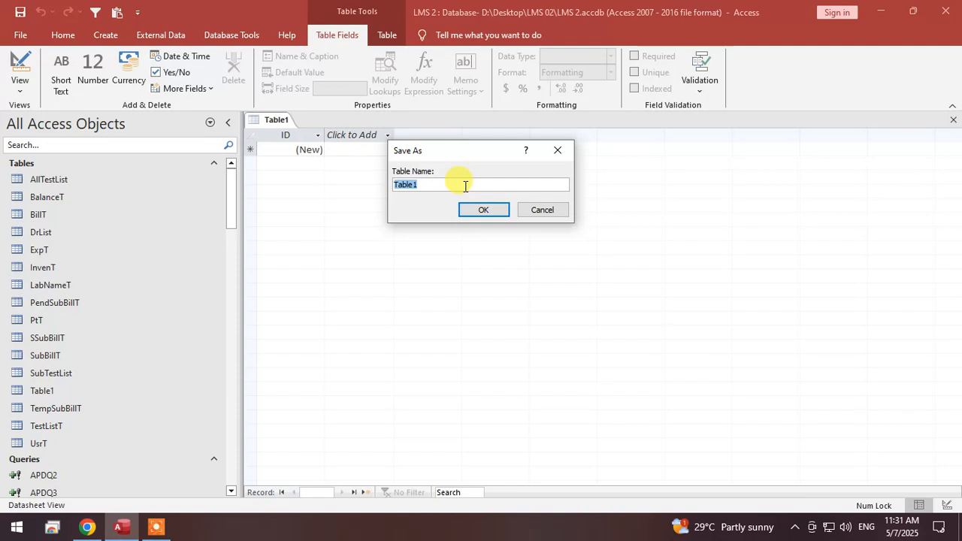
text(P)
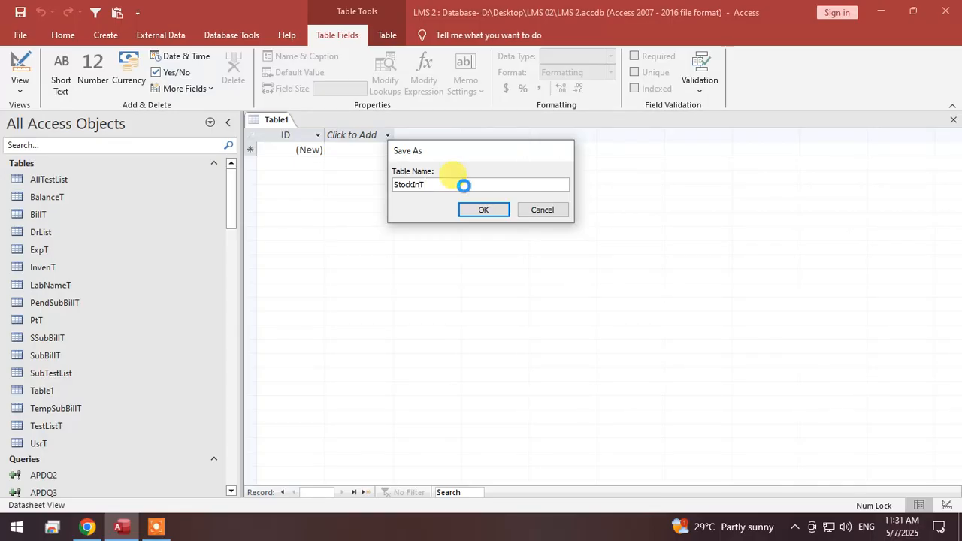
key(Return)
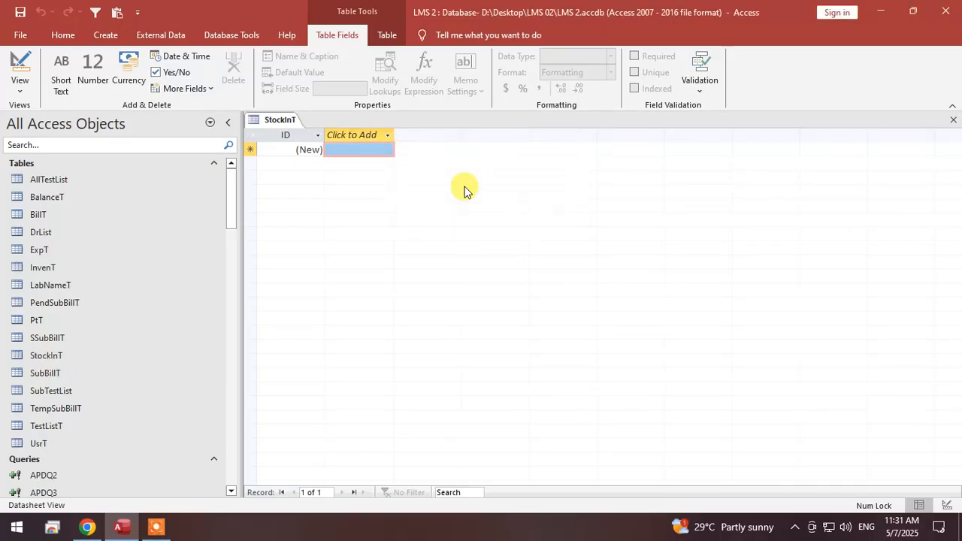
right_click(288, 118)
click(297, 123)
Open StockInT in Design View and rename its AutoNumber key field to SID.
right_click(268, 120)
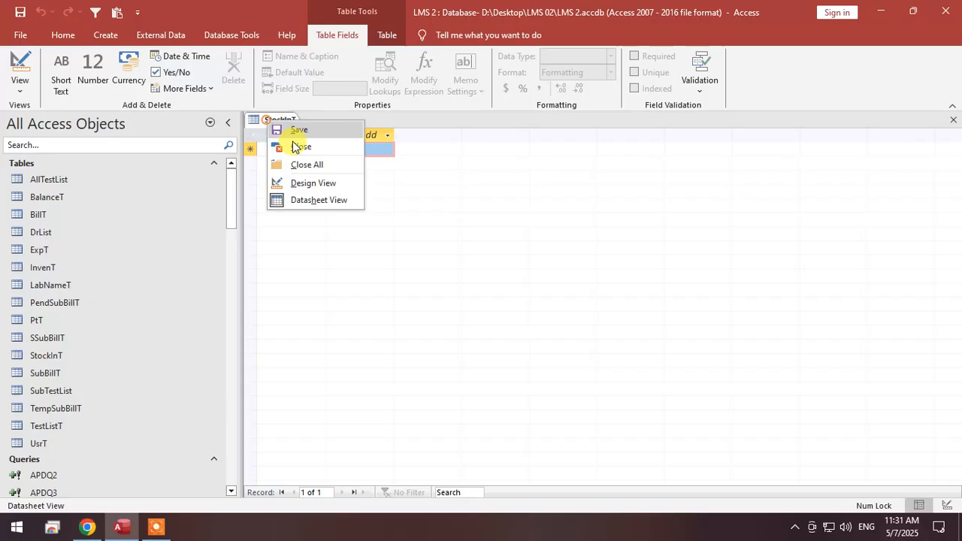
click(314, 183)
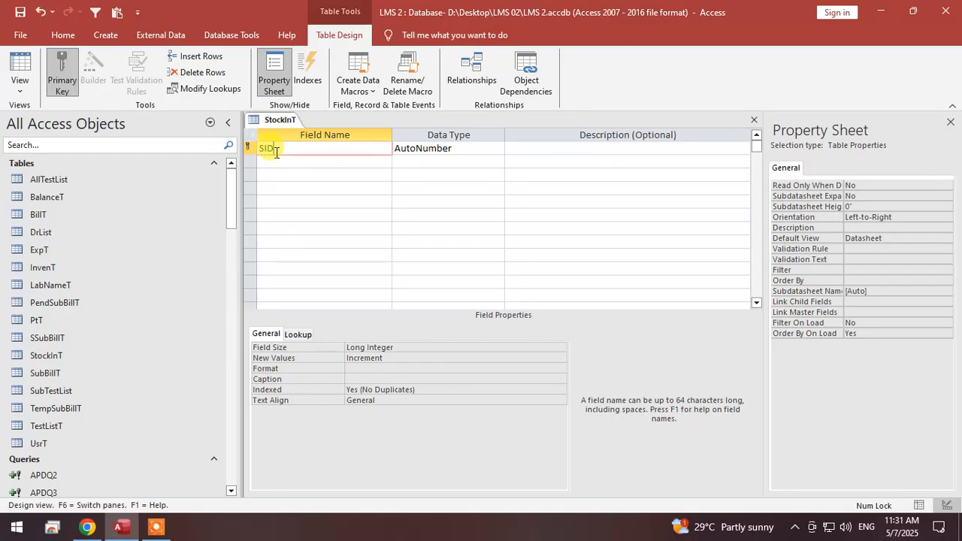
key(Tab)
key(Tab)
key(Tab)
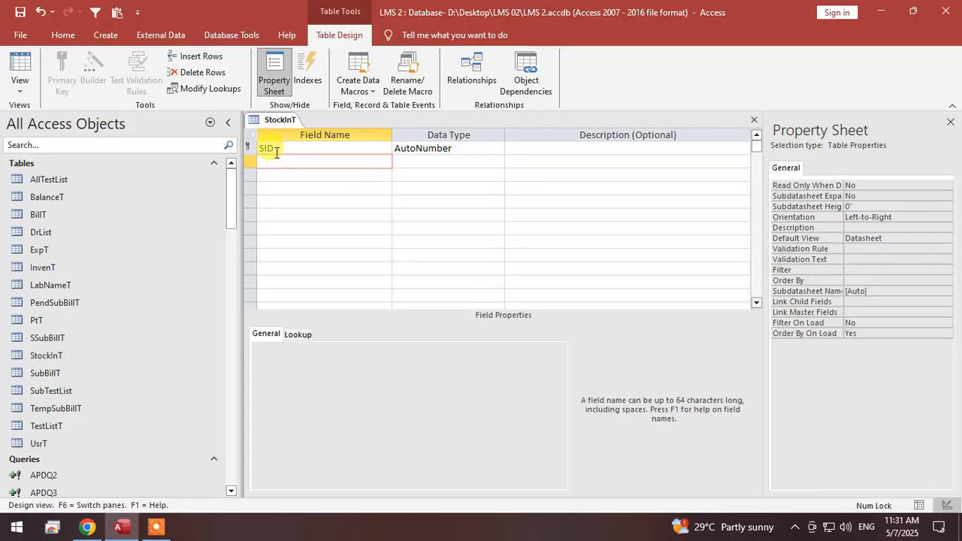
key(Up)
key(Down)
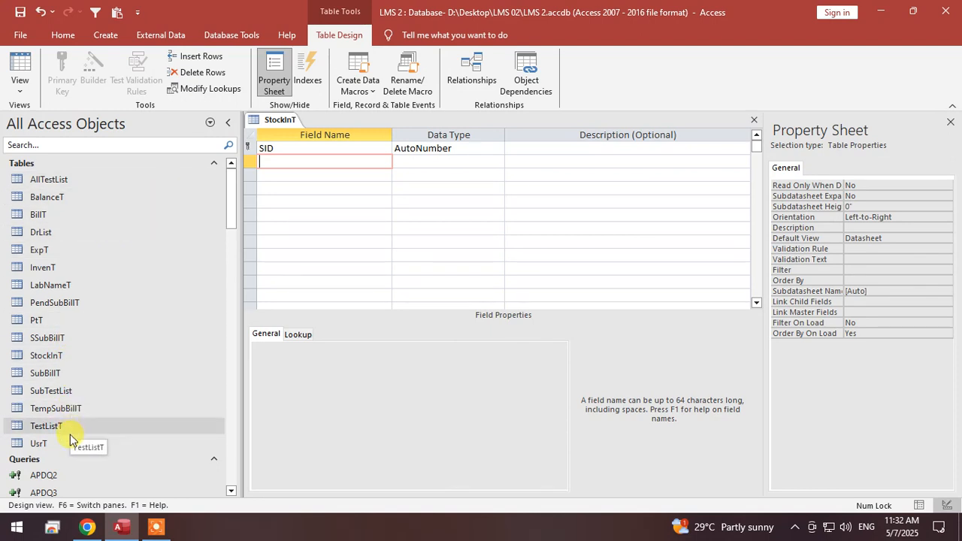
Check the ID field in the InvenT table and add a matching InD field with the Number data type to StockInT.
double_click(86, 267)
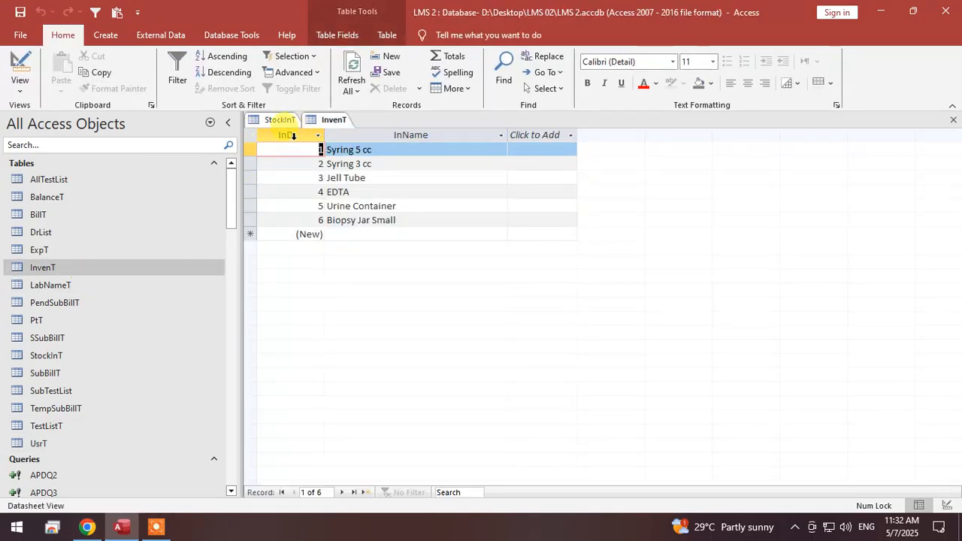
click(293, 135)
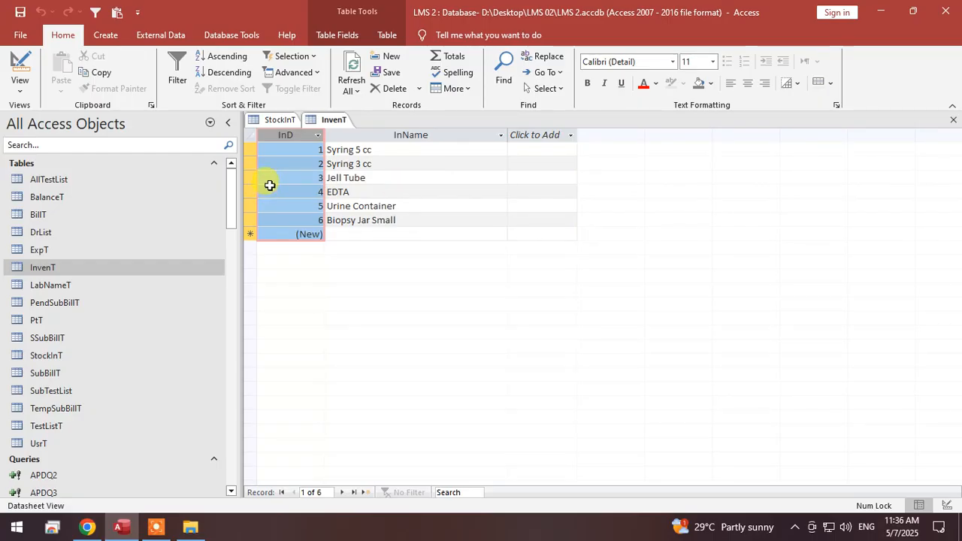
click(279, 120)
click(293, 162)
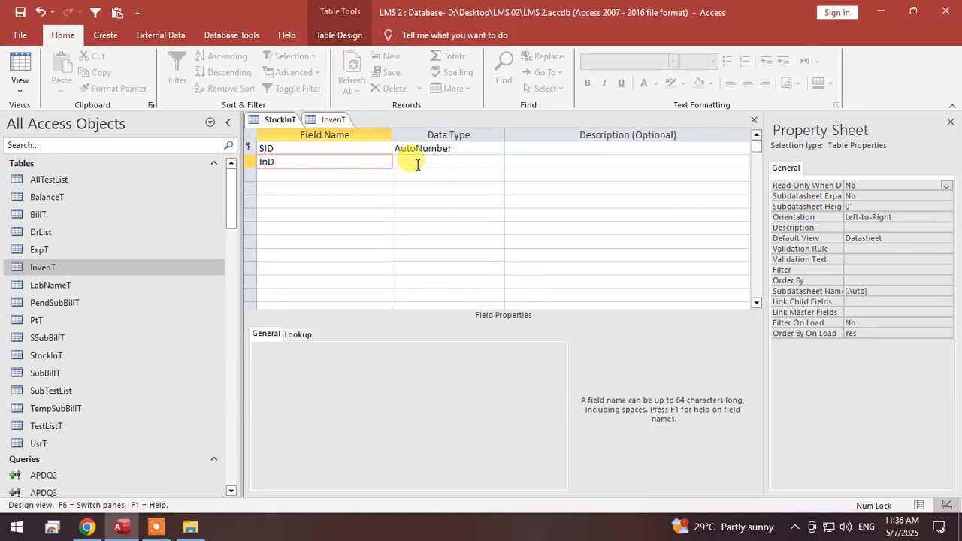
click(445, 161)
text(number)
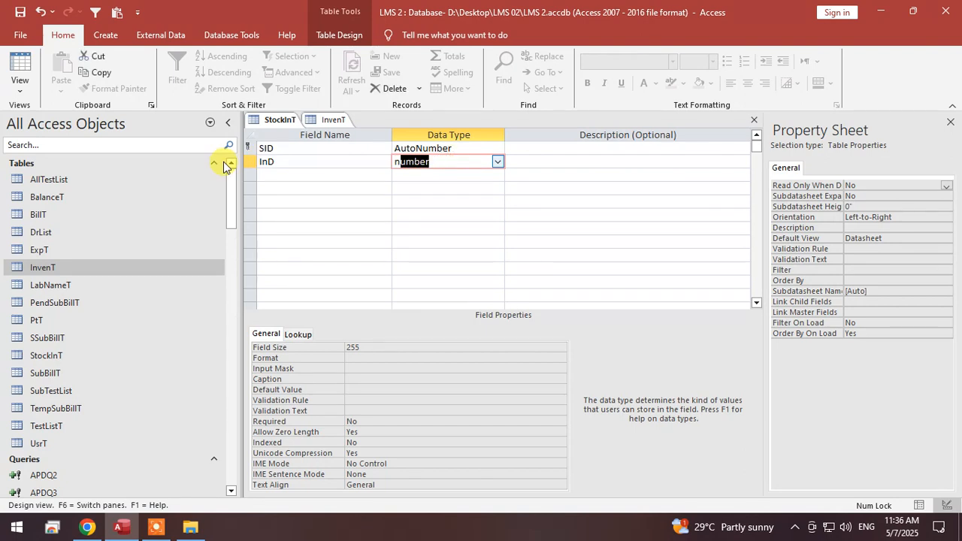
click(332, 172)
Review the InvenT item records, and add a Qty field with the Number data type to StockInT.
click(332, 119)
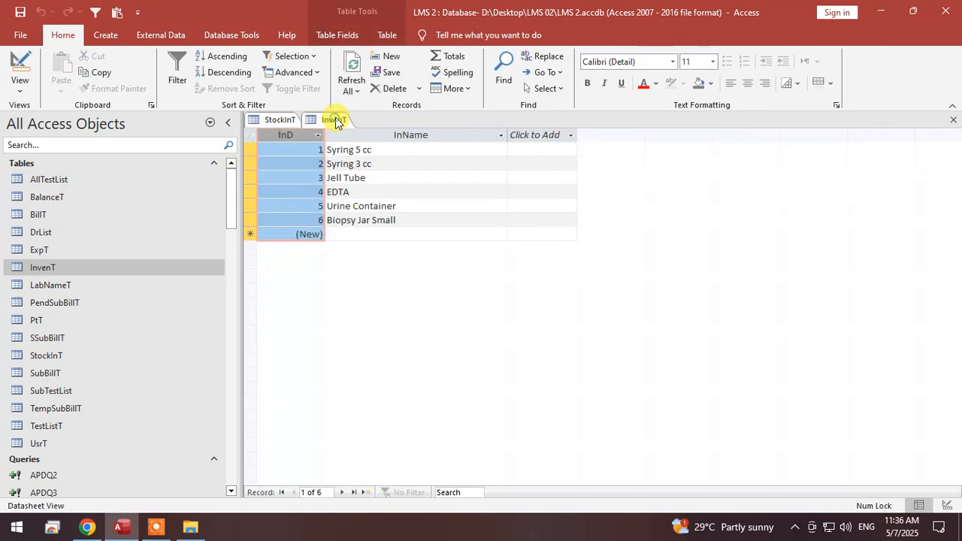
click(251, 179)
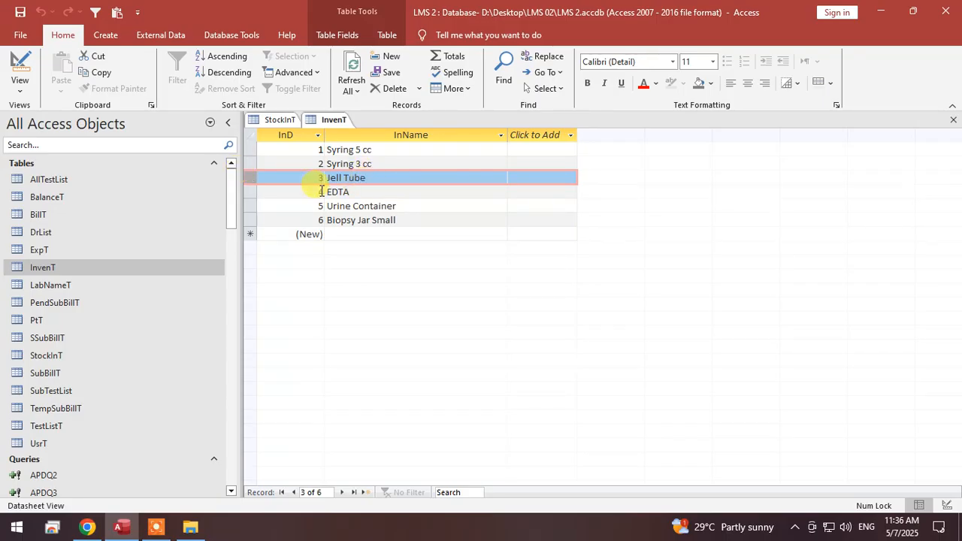
click(272, 117)
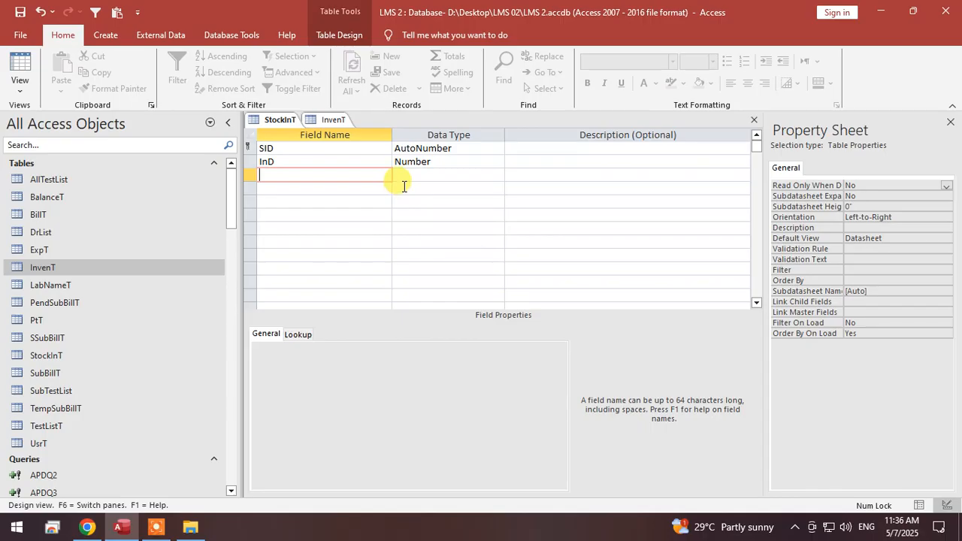
click(342, 121)
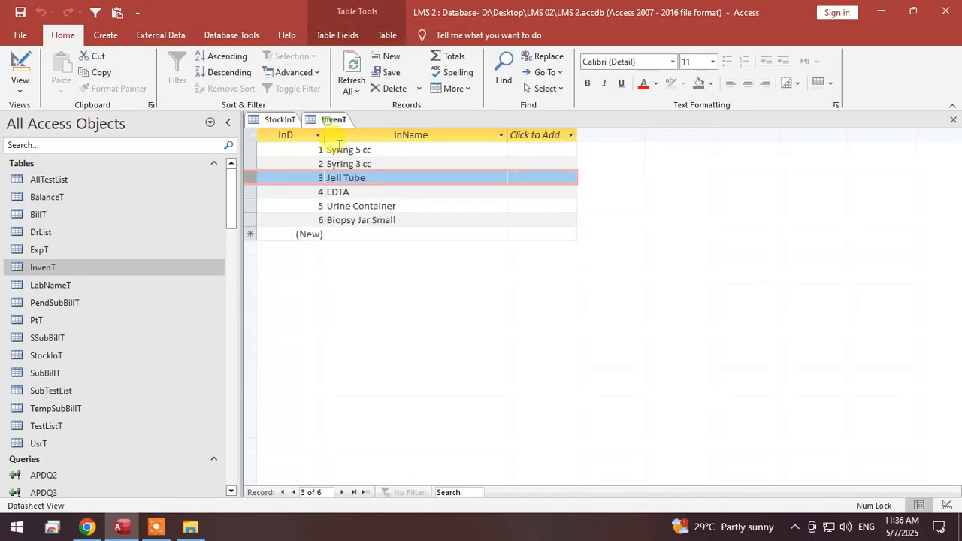
click(272, 120)
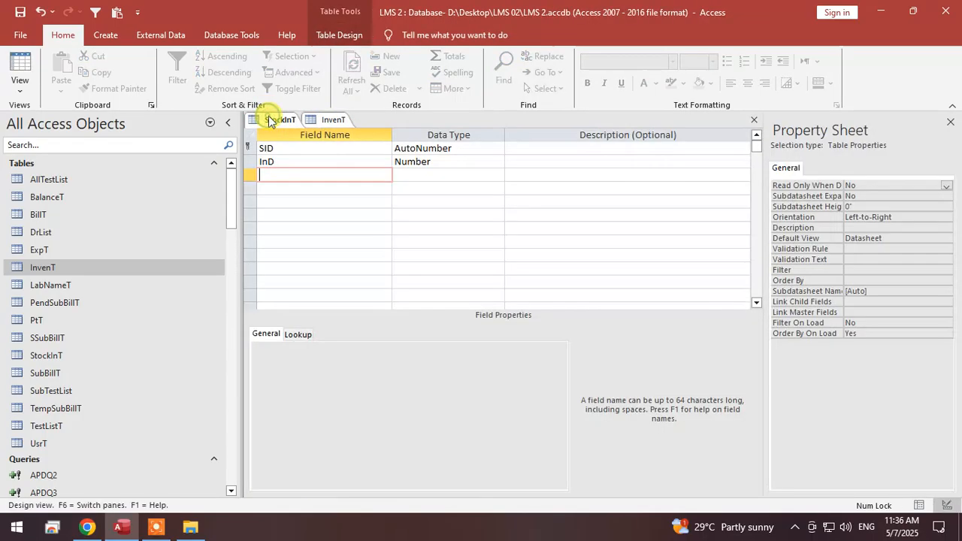
click(311, 172)
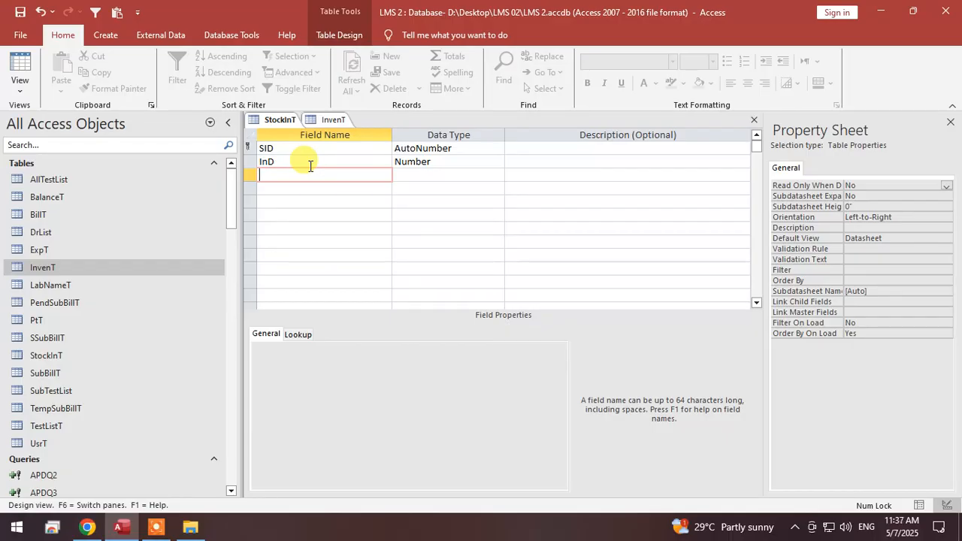
text(Qty)
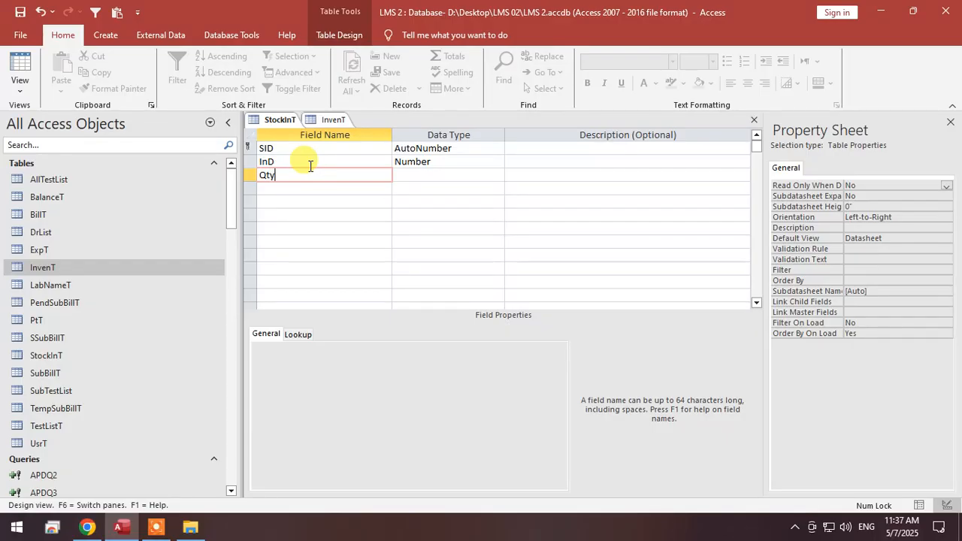
key(Tab)
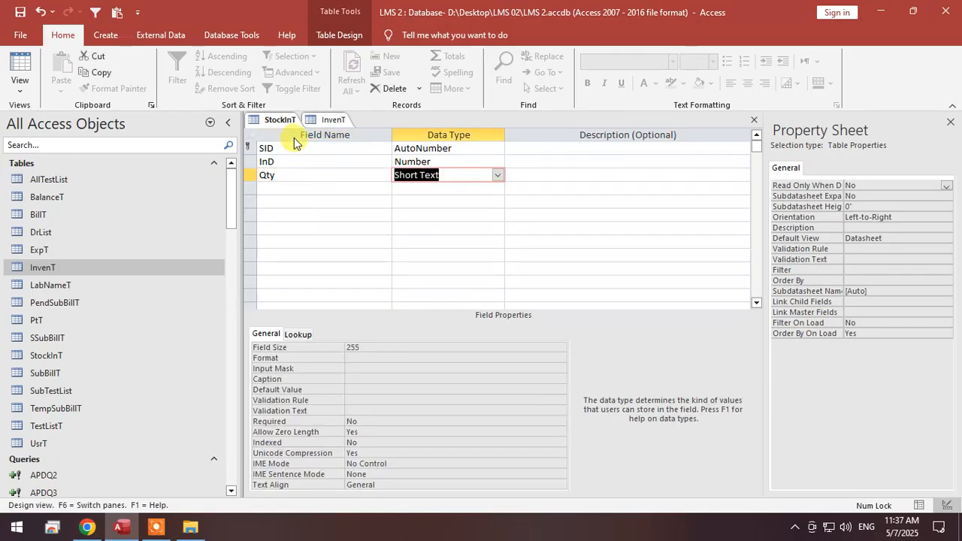
text(number)
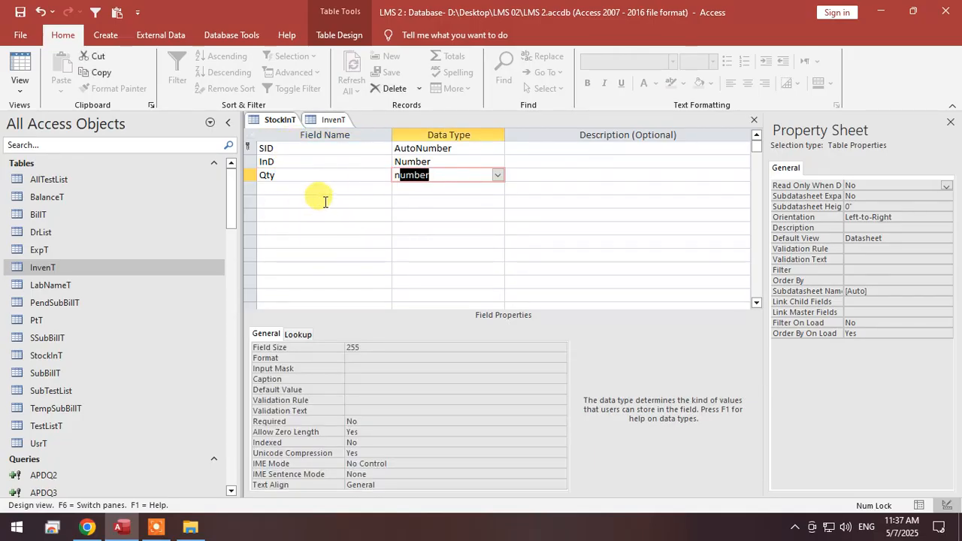
Add an Exp field with the Date/Time data type below Qty in StockInT.
click(338, 187)
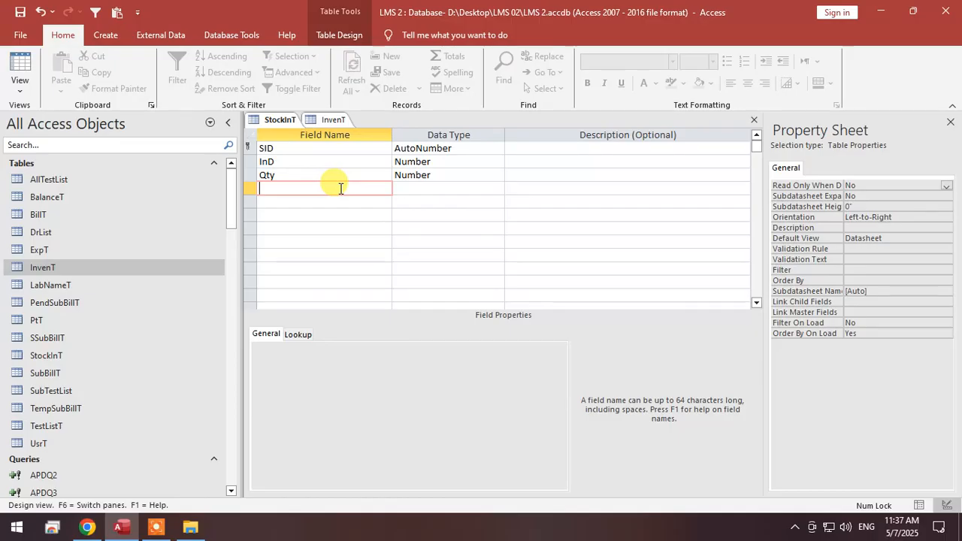
key(Tab)
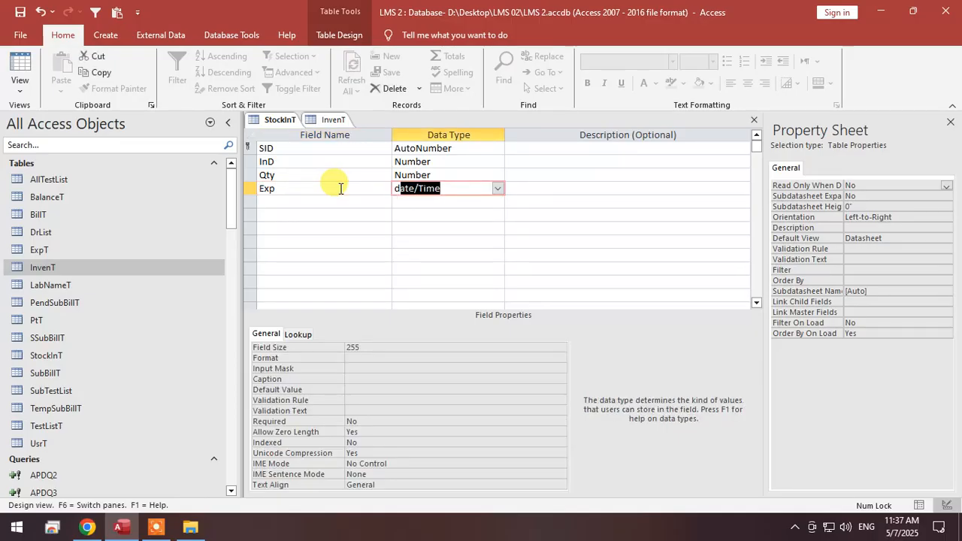
key(Tab)
Add a Usr field with the Number data type below Exp in StockInT.
click(332, 201)
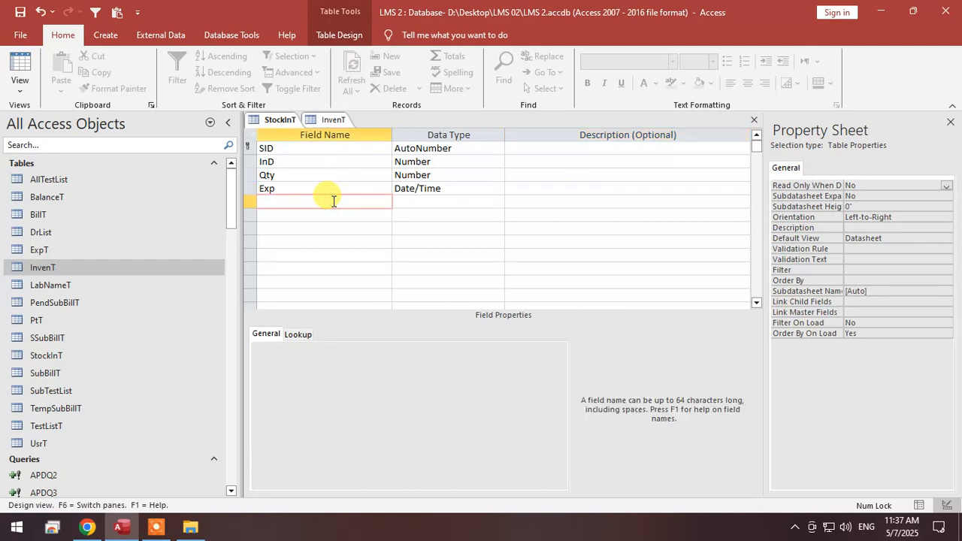
text(Usr)
key(Tab)
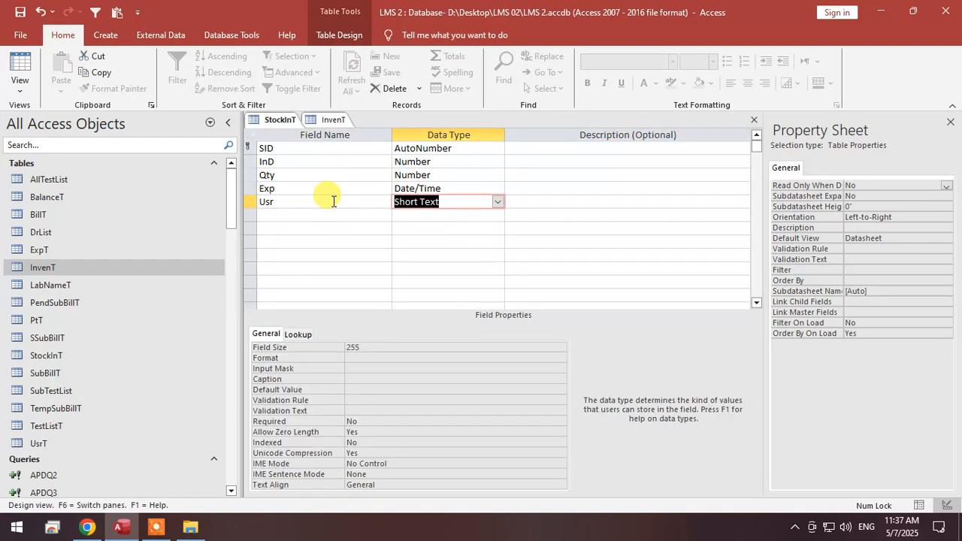
text(a)
key(BackSpace)
key(BackSpace)
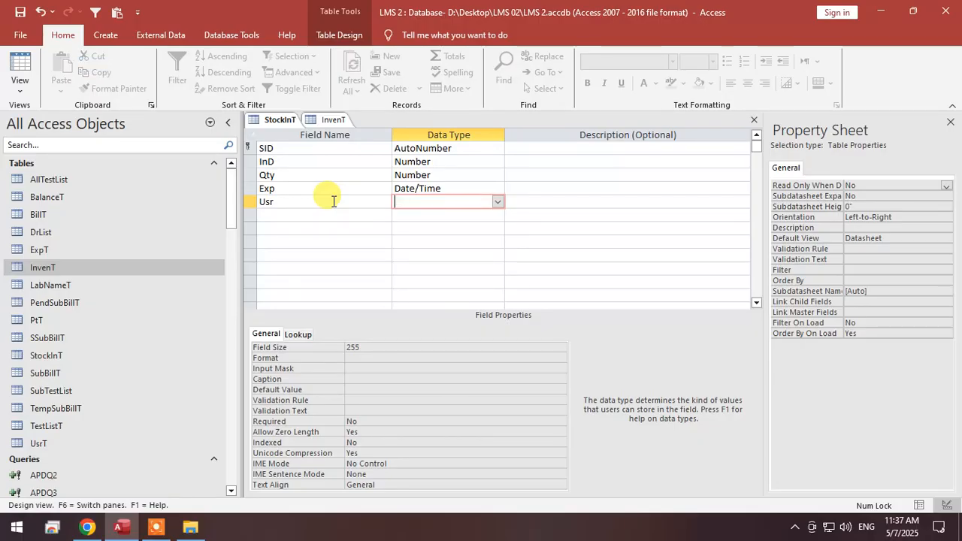
text(n)
key(Tab)
Add a DtIn field with the Date/Time data type below Usr in StockInT.
click(321, 214)
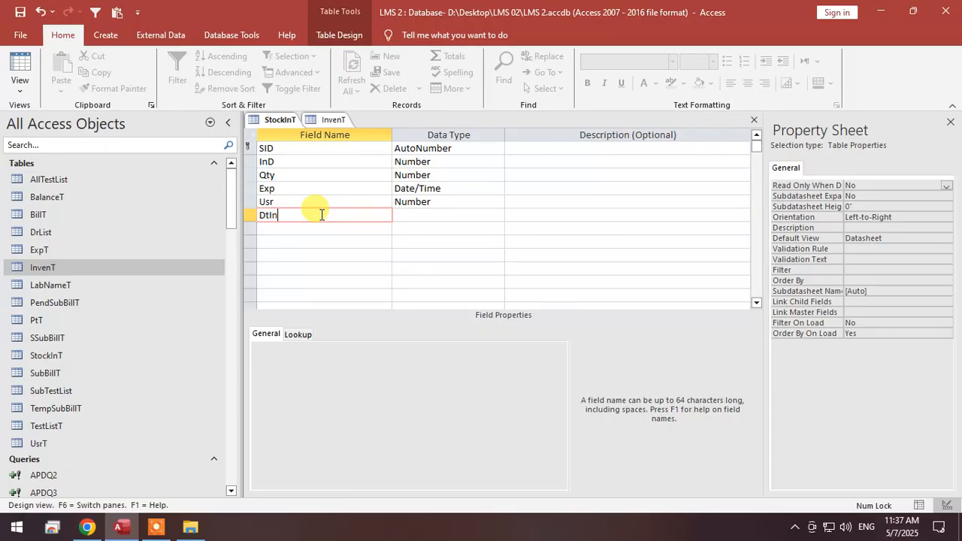
key(Tab)
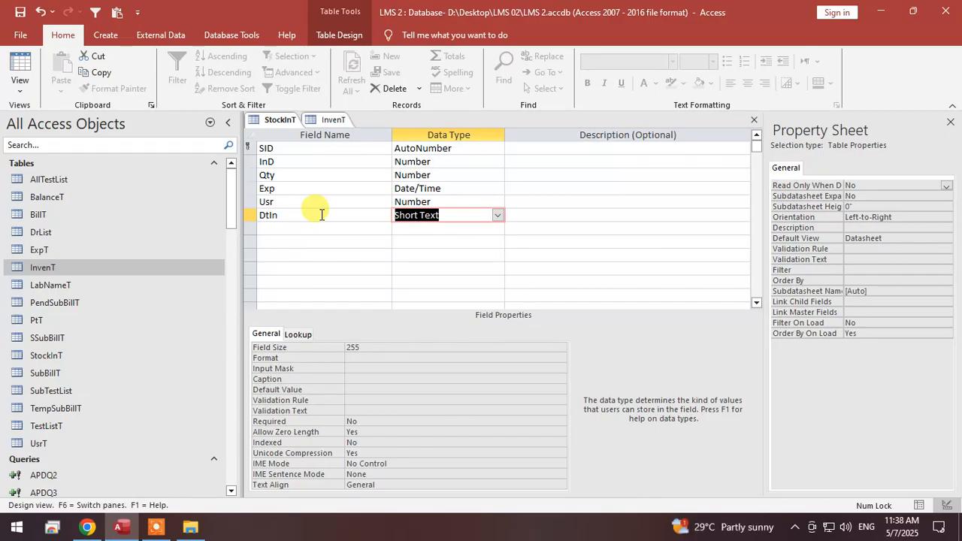
text(date/Time)
key(Tab)
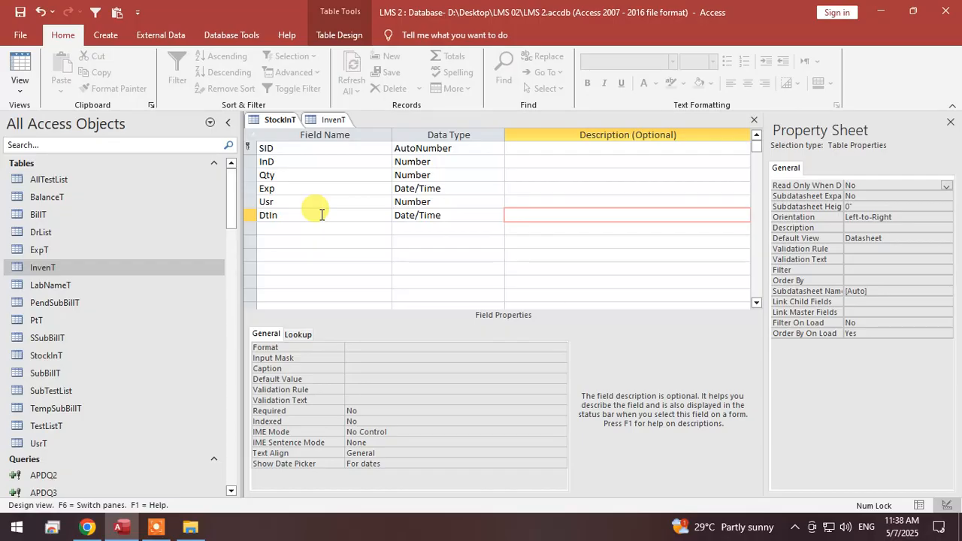
Save the StockInT table design, display the table in Datasheet View, and save it again.
right_click(278, 119)
click(290, 129)
right_click(289, 122)
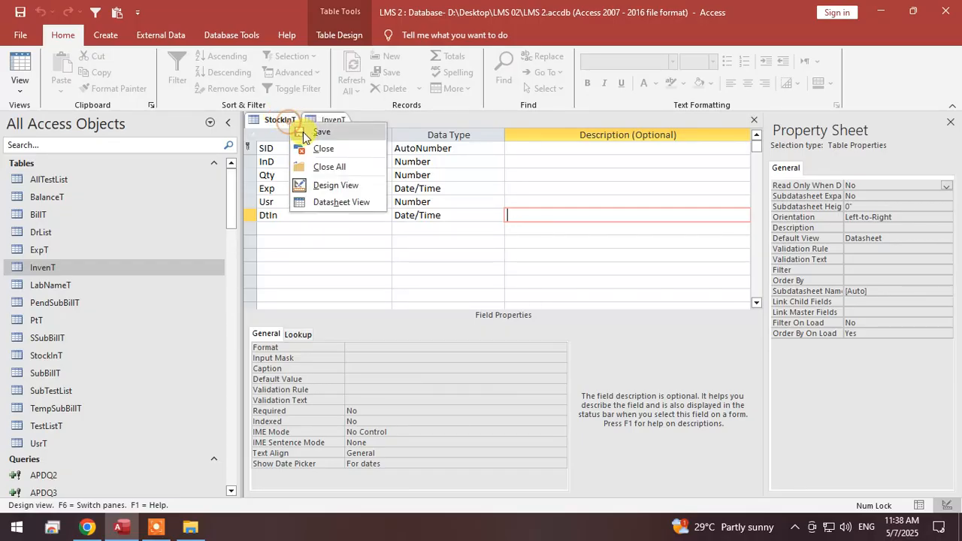
click(305, 133)
click(15, 67)
right_click(289, 121)
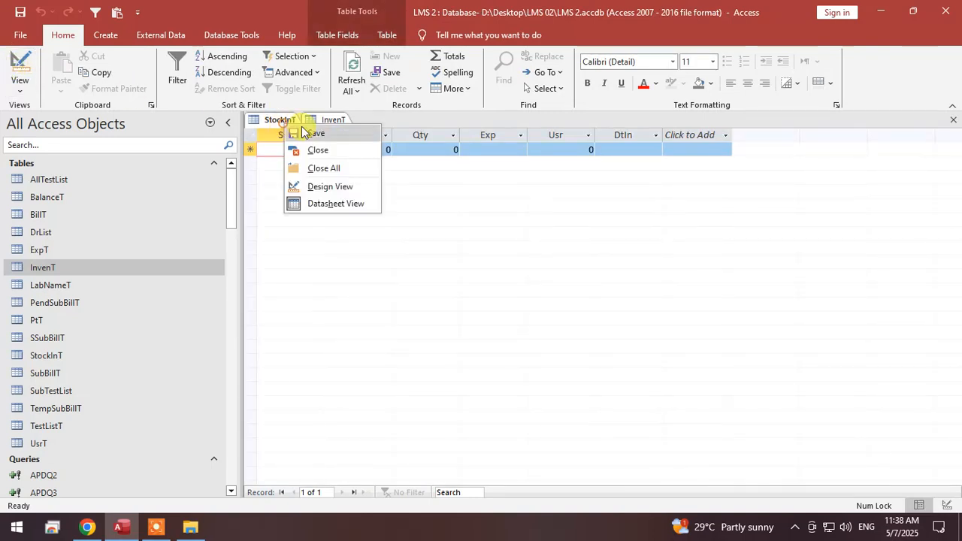
click(303, 131)
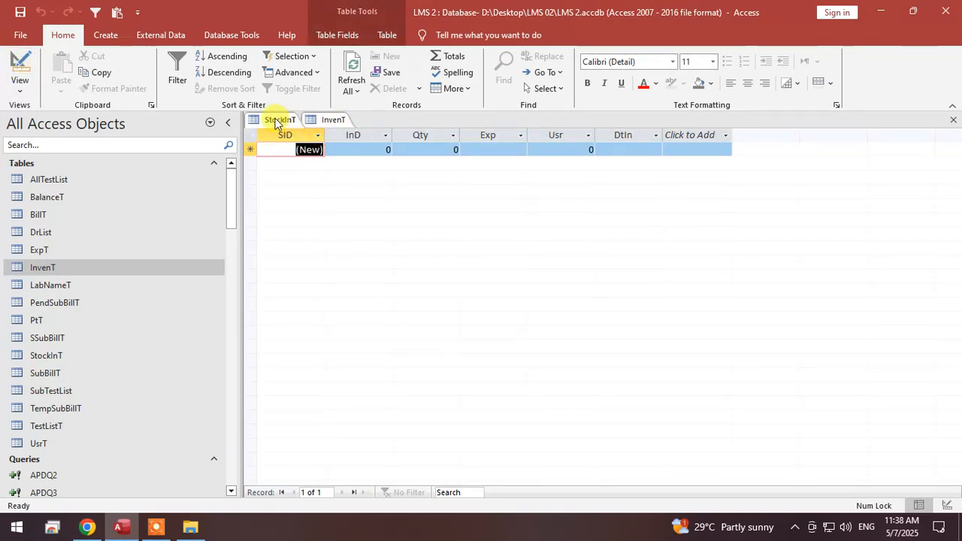
right_click(276, 123)
click(291, 129)
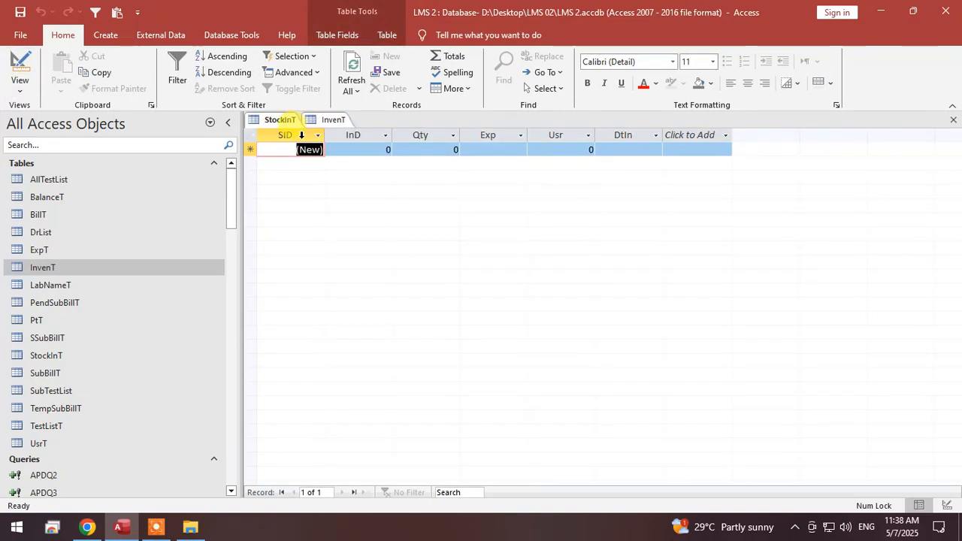
Save the StockInT and InvenT tables and close both of them.
click(333, 119)
right_click(334, 120)
click(353, 127)
click(285, 122)
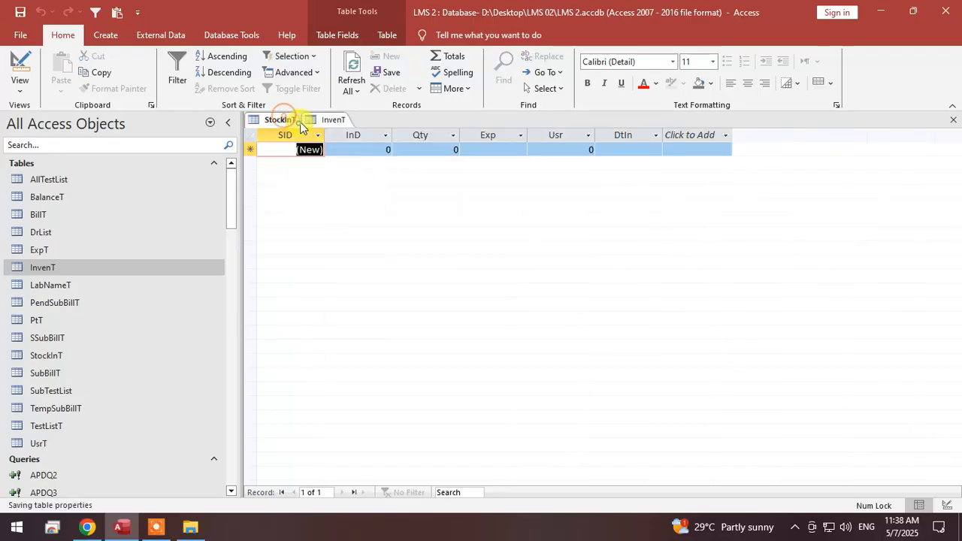
right_click(279, 124)
click(290, 136)
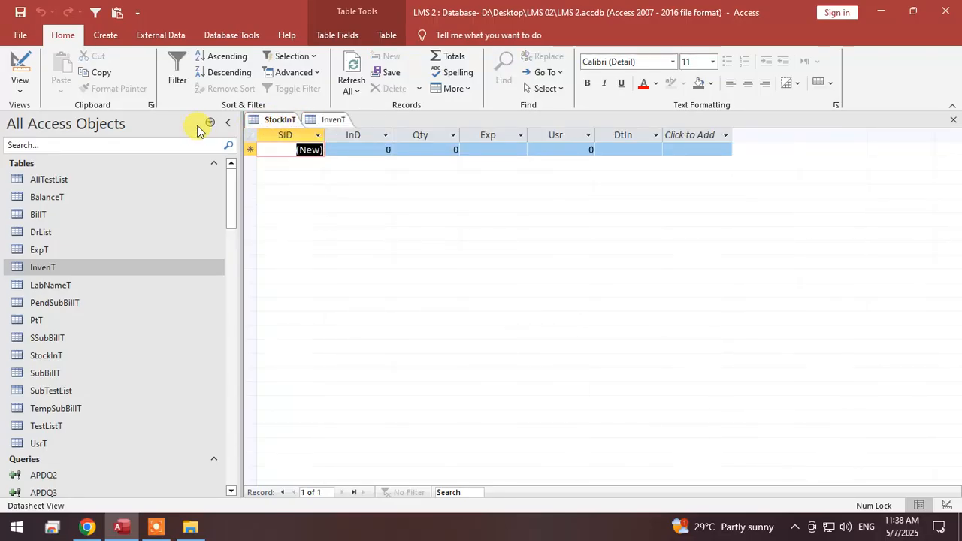
right_click(278, 122)
click(301, 143)
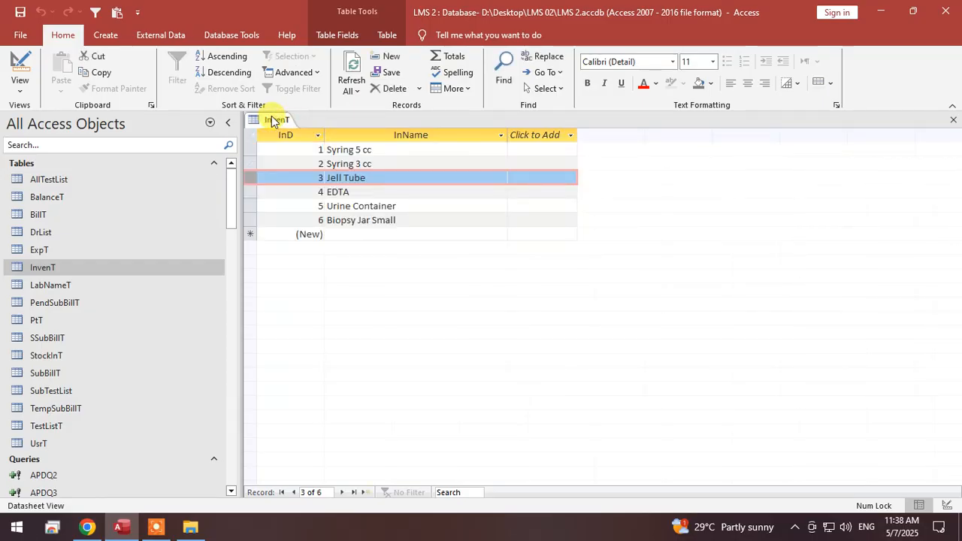
right_click(272, 121)
click(289, 141)
right_click(284, 126)
click(315, 146)
Duplicate the InF form under the name StockInF.
scroll(42, 345, down, 6)
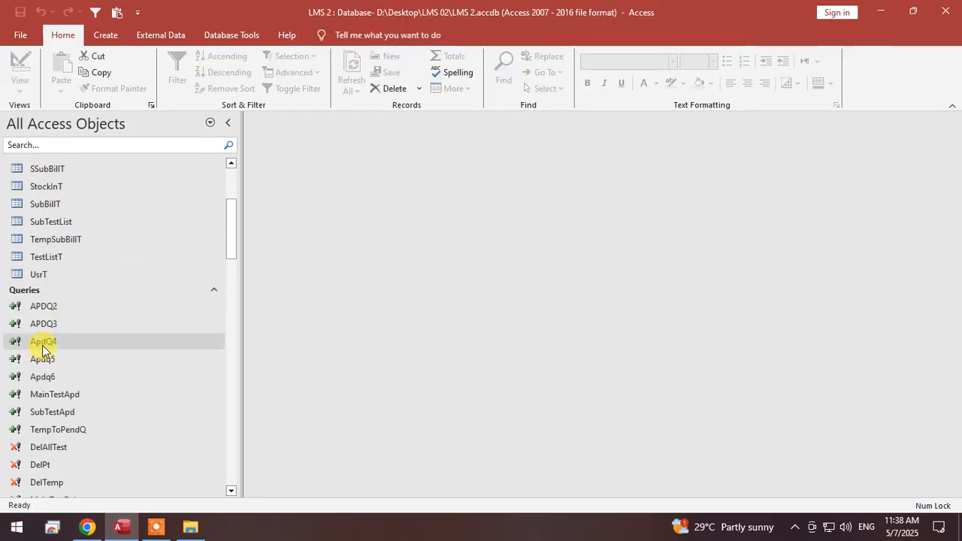
scroll(82, 354, down, 20)
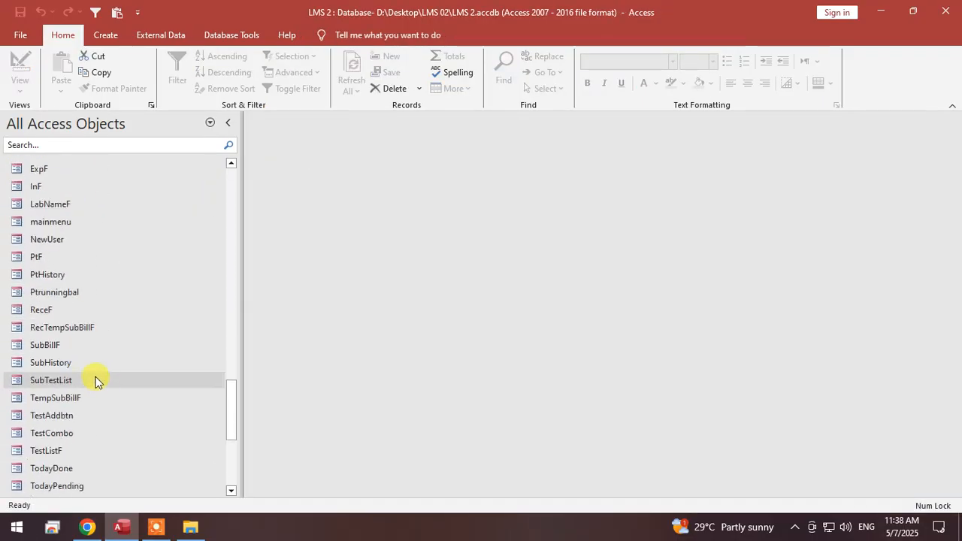
scroll(102, 389, up, 2)
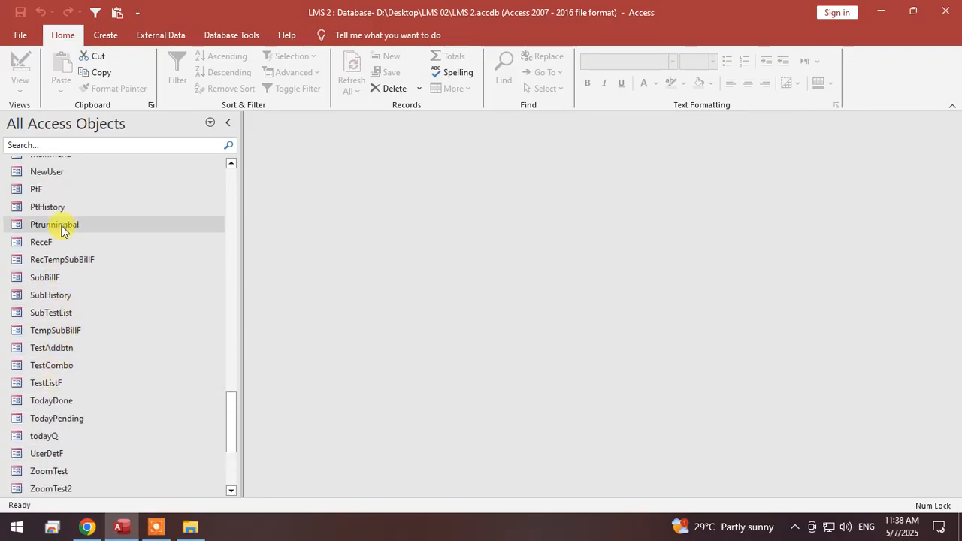
scroll(65, 241, up, 2)
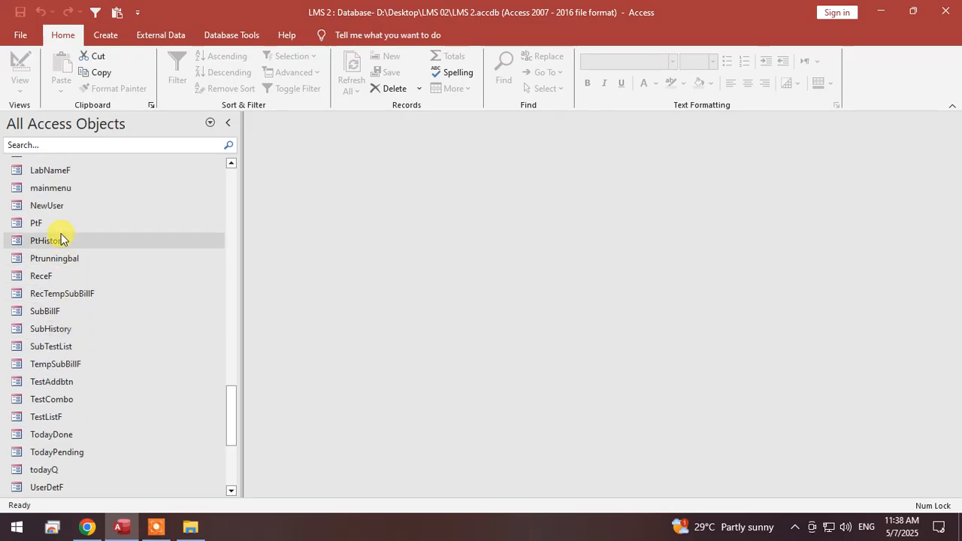
click(46, 187)
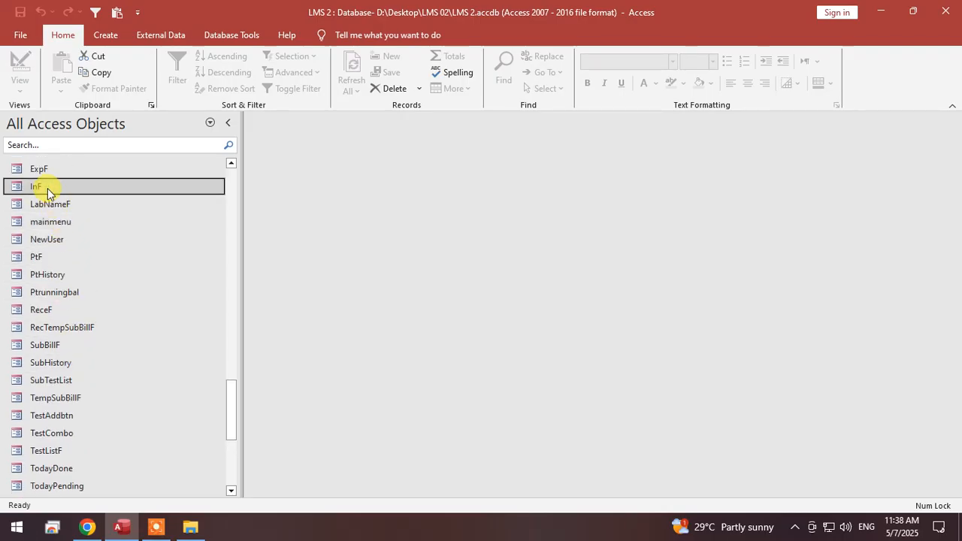
key(ctrl+c)
key(ctrl+v)
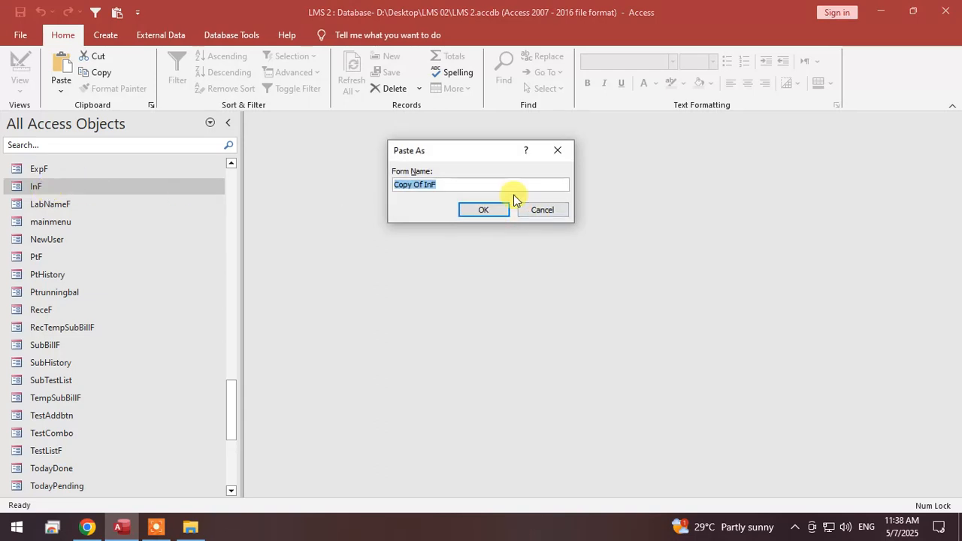
text(StockI)
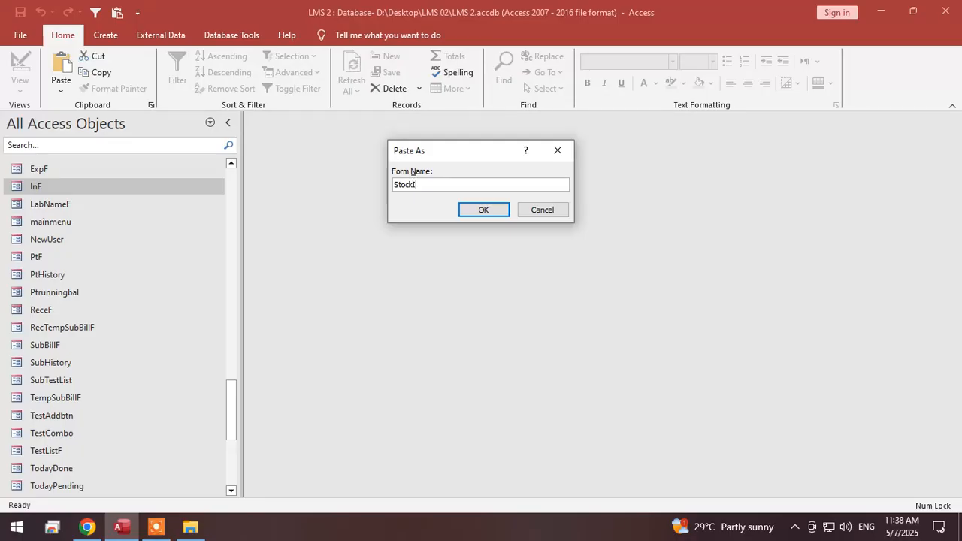
text(nF)
key(Return)
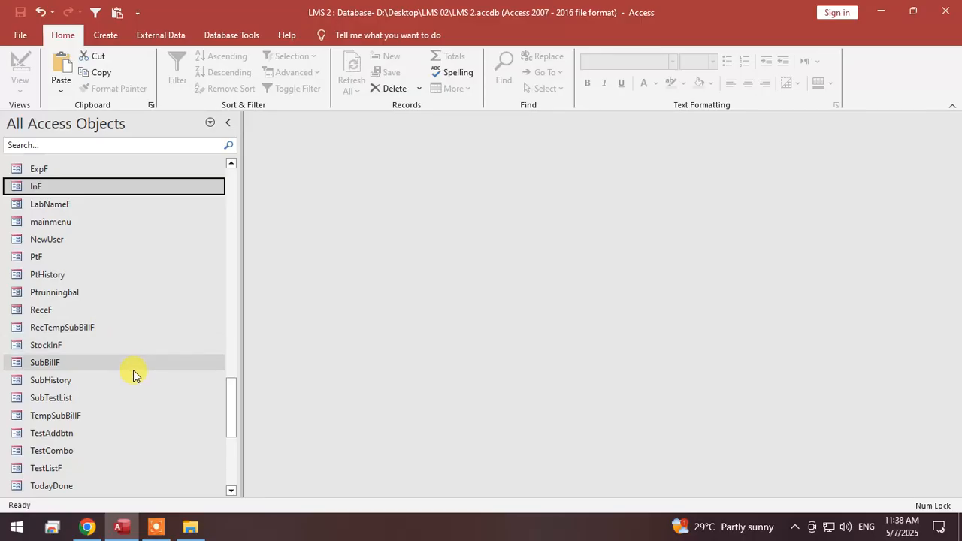
Open the StockInF form in Design View and set its record source to StockInT.
scroll(133, 370, down, 1)
scroll(87, 387, down, 2)
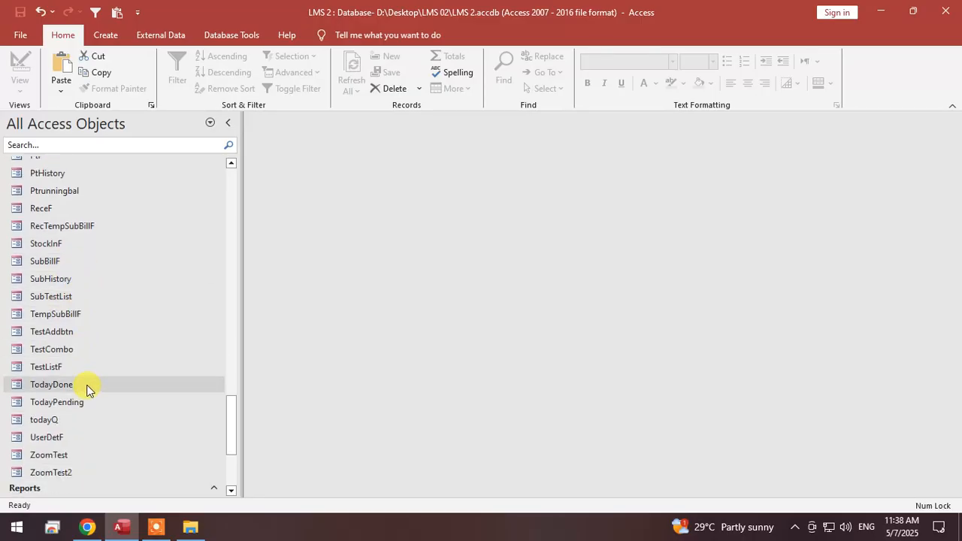
right_click(68, 244)
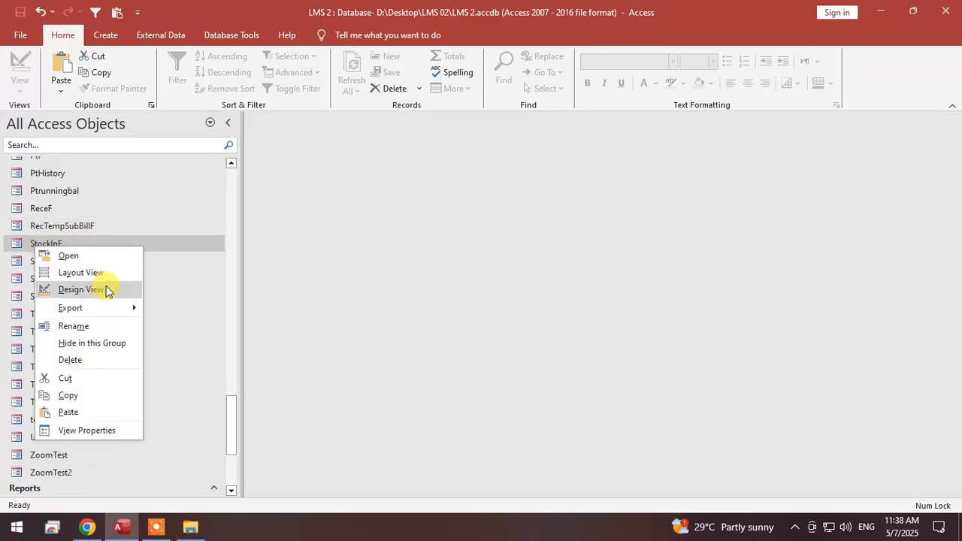
click(106, 285)
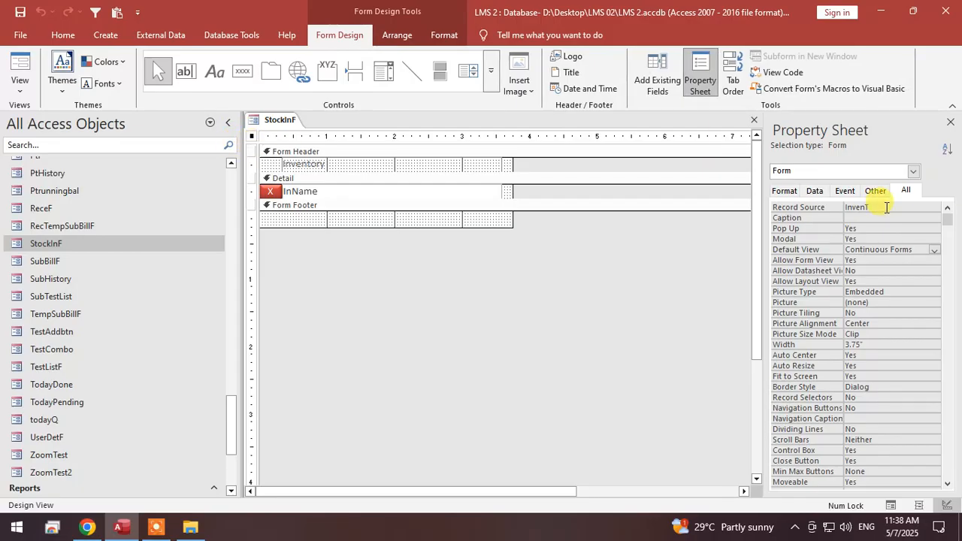
click(926, 208)
click(922, 207)
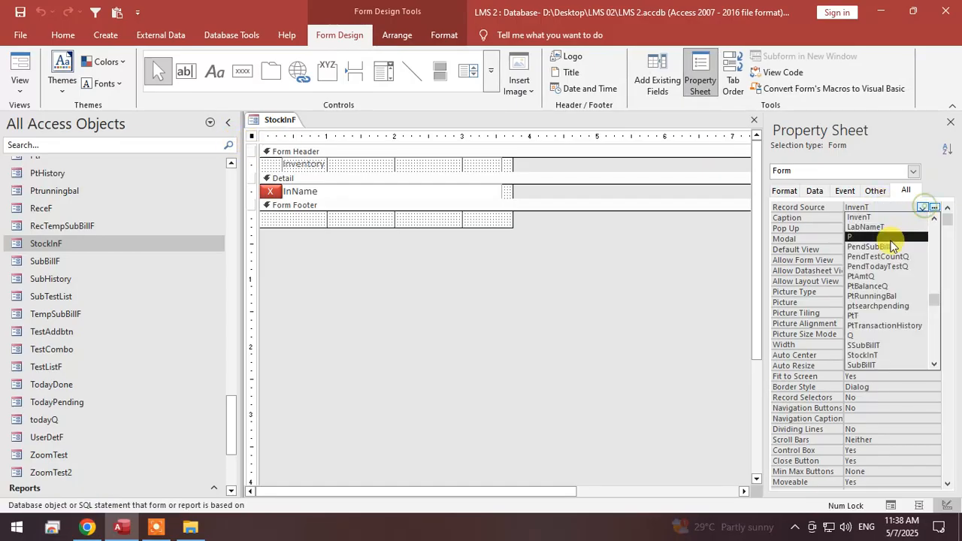
click(884, 357)
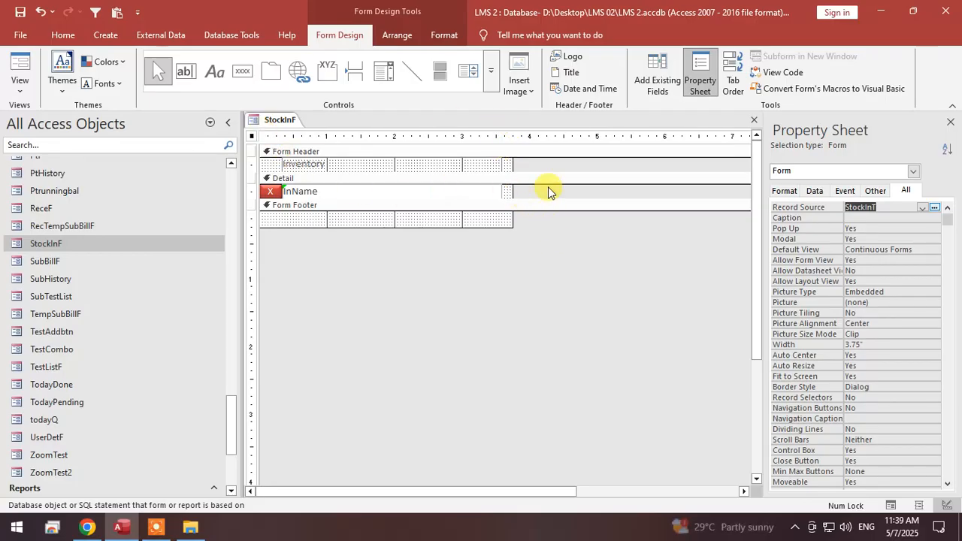
Add the SID, InD, Qty, Exp, Usr and DtIn fields to the form's Detail section and close the field list.
click(646, 75)
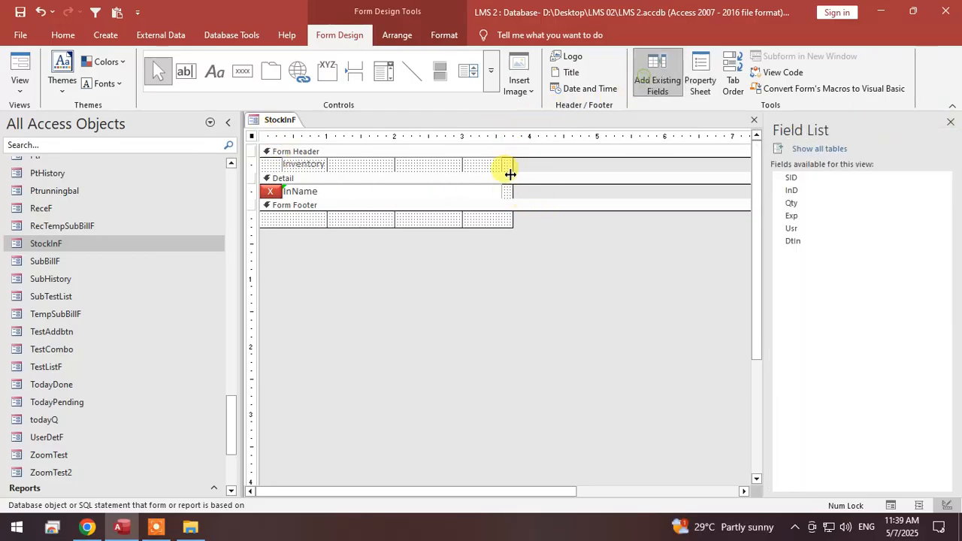
click(789, 178)
shift+click(798, 240)
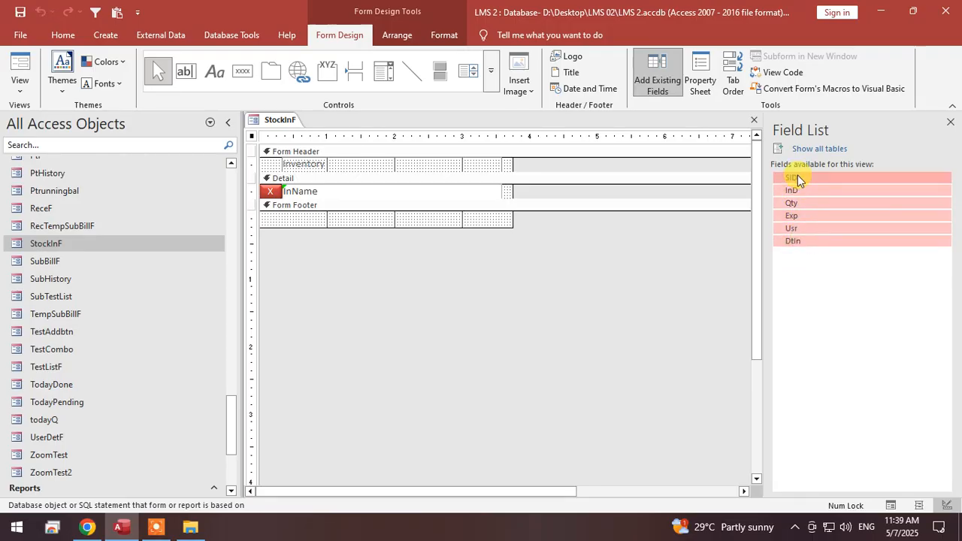
drag(798, 178, 510, 197)
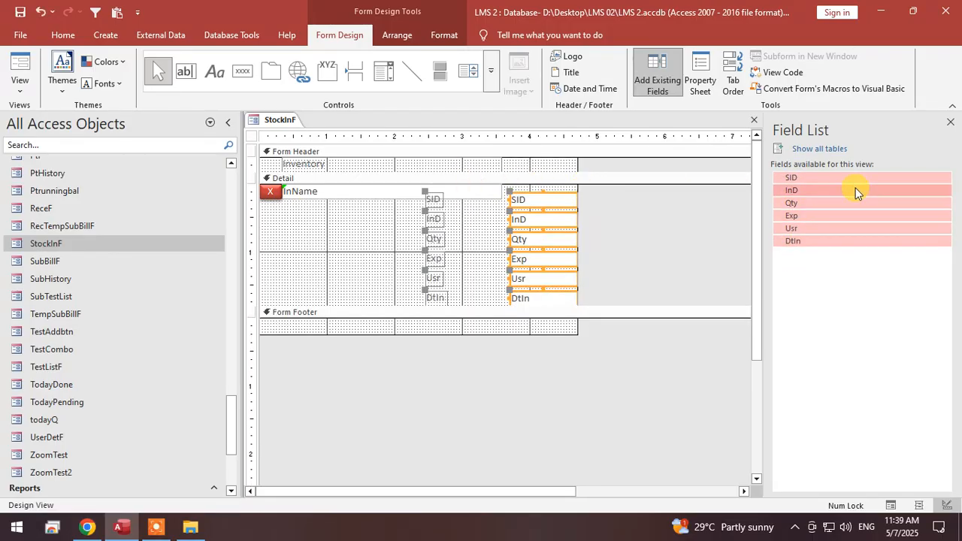
click(950, 122)
Delete the InName text box, the Inventory header label and the red X button from the StockInF form.
click(356, 192)
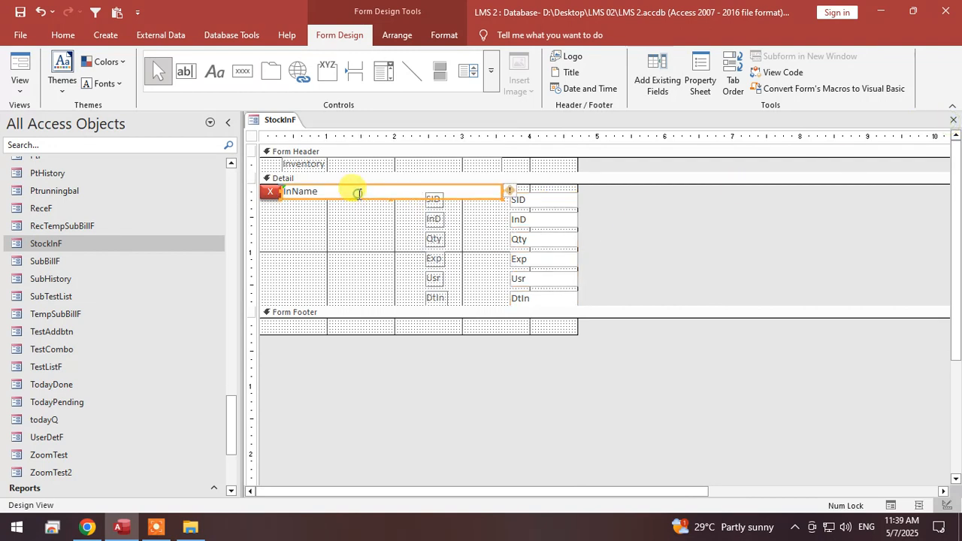
key(Delete)
click(336, 169)
key(Delete)
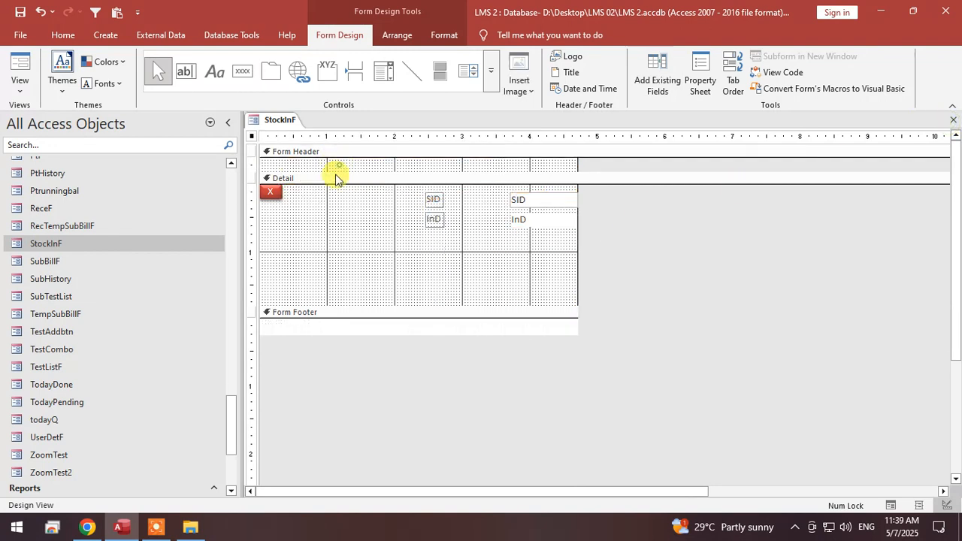
click(270, 190)
key(Delete)
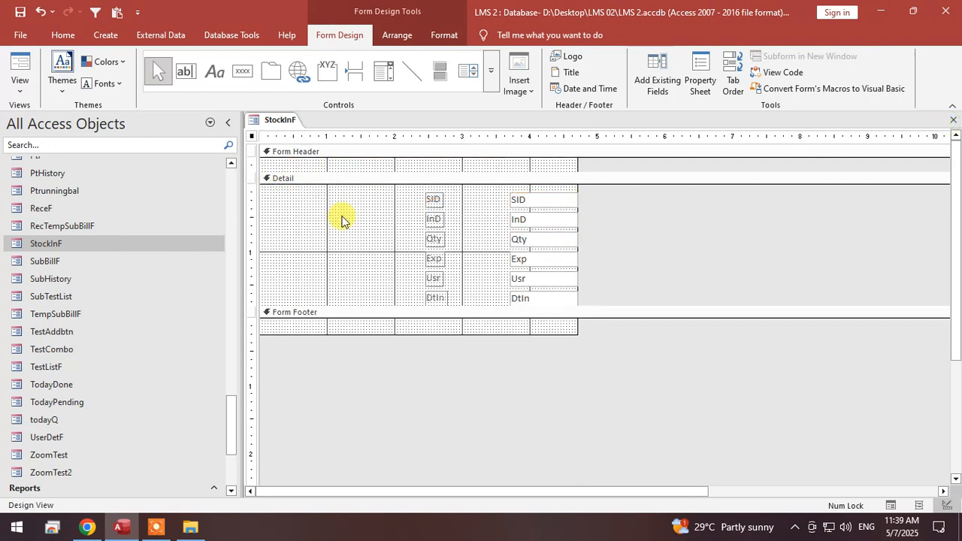
Remove the SID and InD labels, shrink both text boxes to about 0.21 inch wide, and place them side by side at the Detail section's upper-left corner.
click(432, 195)
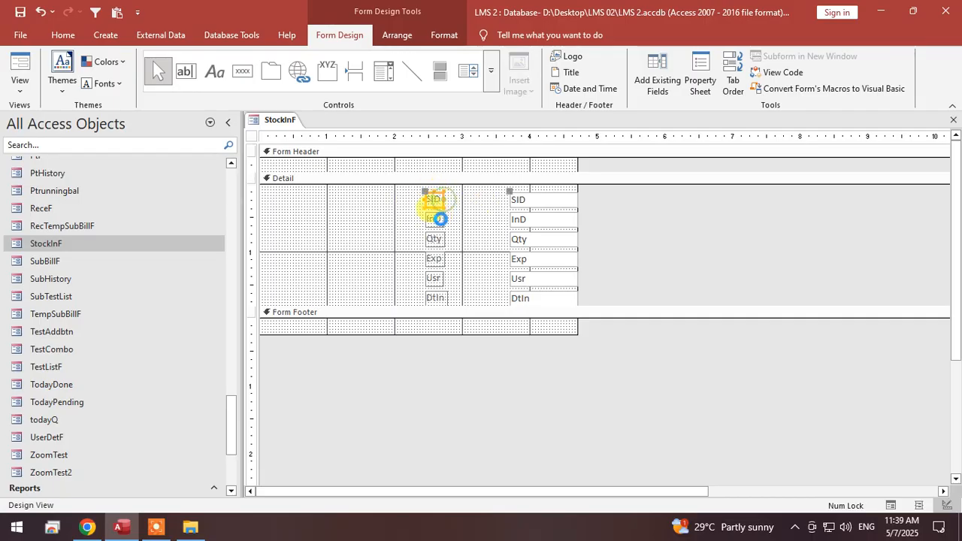
key(Delete)
click(443, 219)
key(Delete)
drag(492, 191, 293, 194)
drag(305, 246, 293, 195)
click(318, 226)
click(291, 206)
drag(315, 223, 261, 191)
Display the full property list for the selected SID and InD text boxes.
right_click(272, 193)
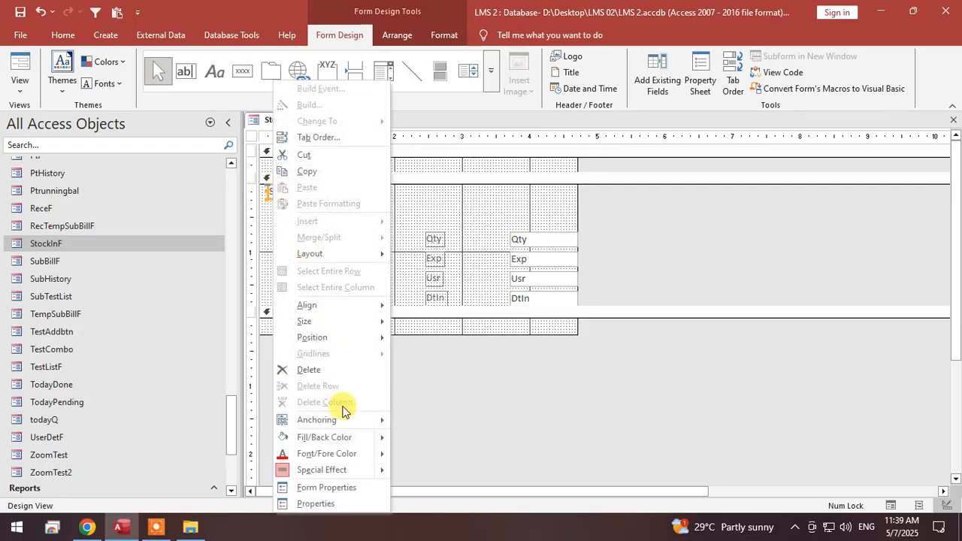
click(323, 502)
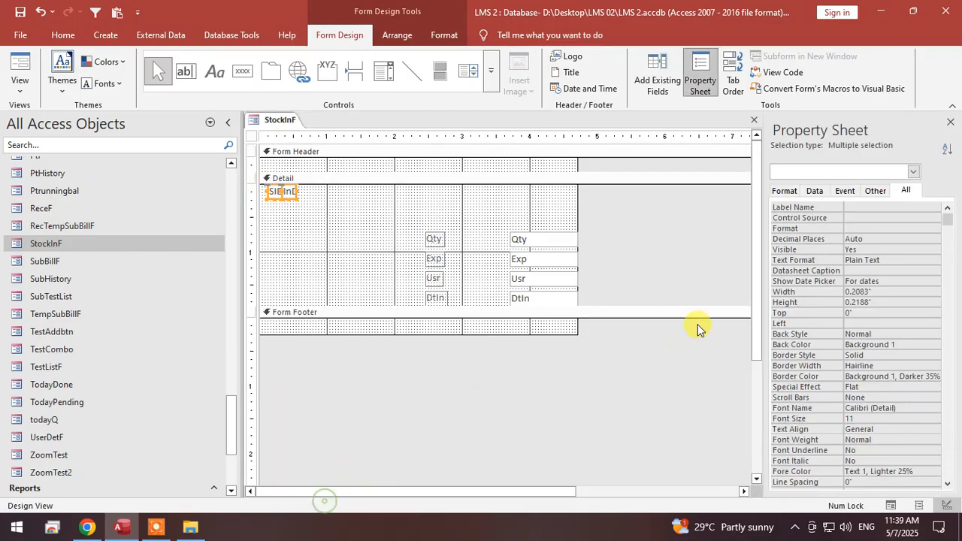
click(877, 194)
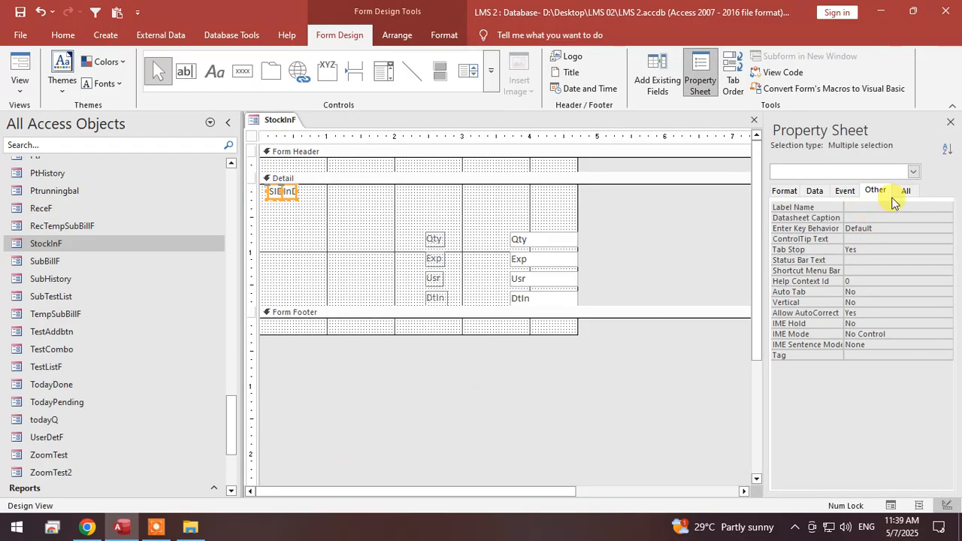
click(896, 197)
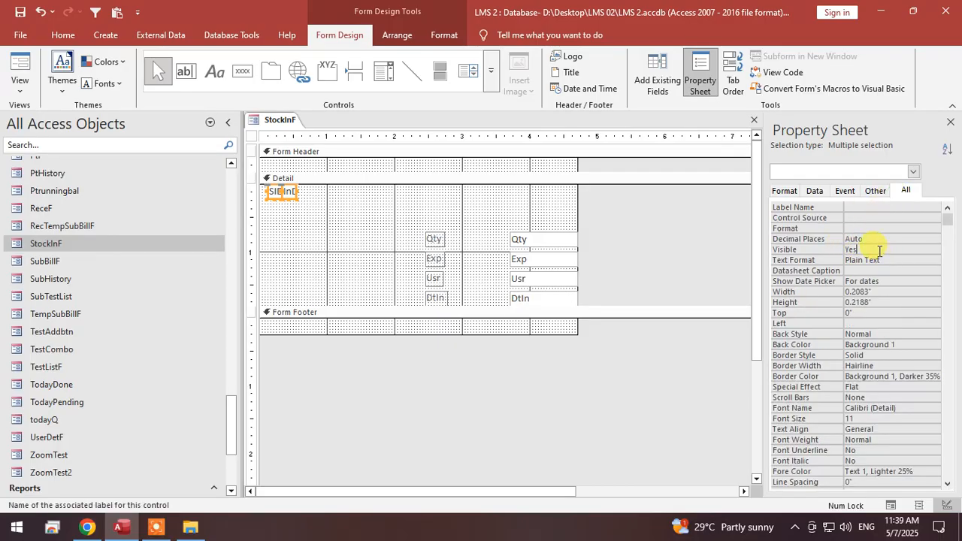
Widen the StockInF form to about 5.6 inches.
click(544, 208)
drag(472, 219, 451, 295)
click(480, 218)
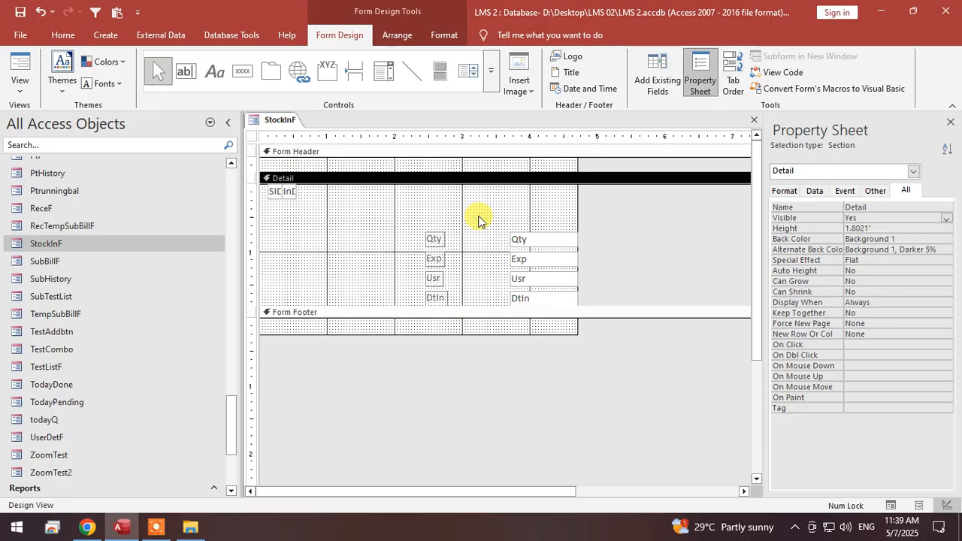
click(575, 204)
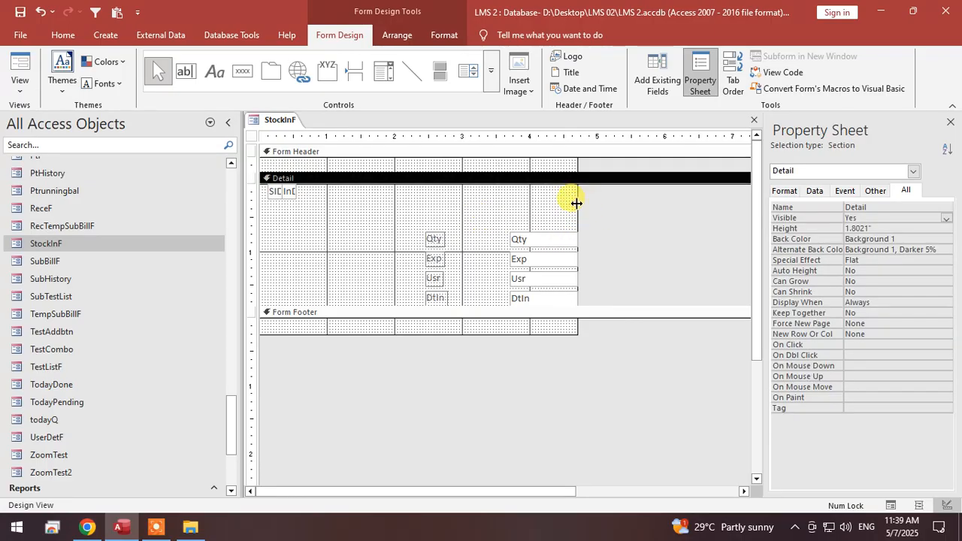
drag(576, 204, 409, 320)
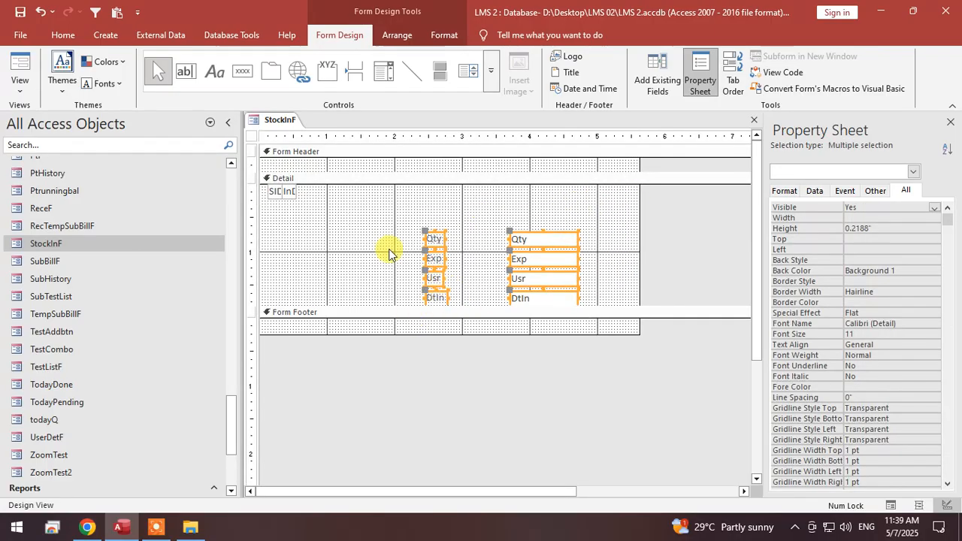
click(261, 249)
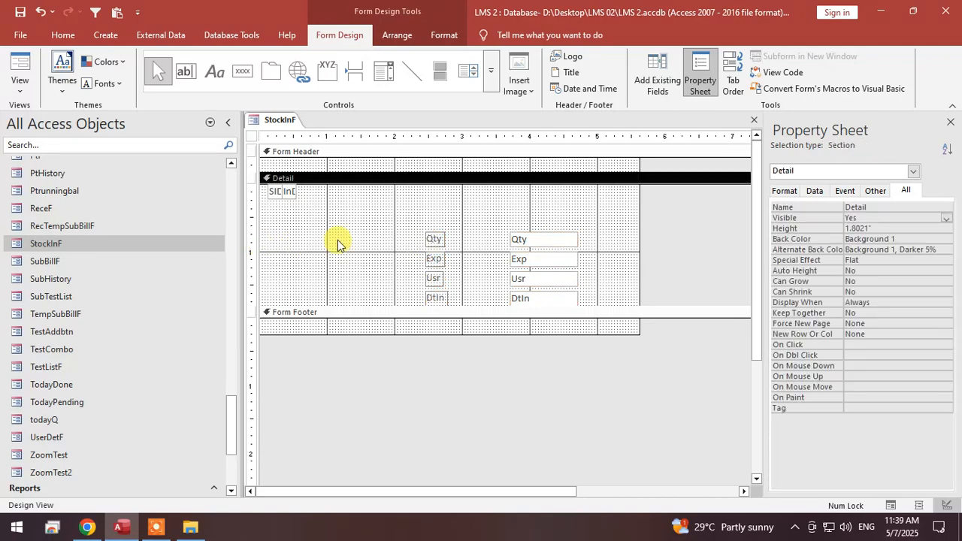
Insert a Short Text field named InVName above Qty in the design of the StockInT table, and close the table.
scroll(153, 223, up, 15)
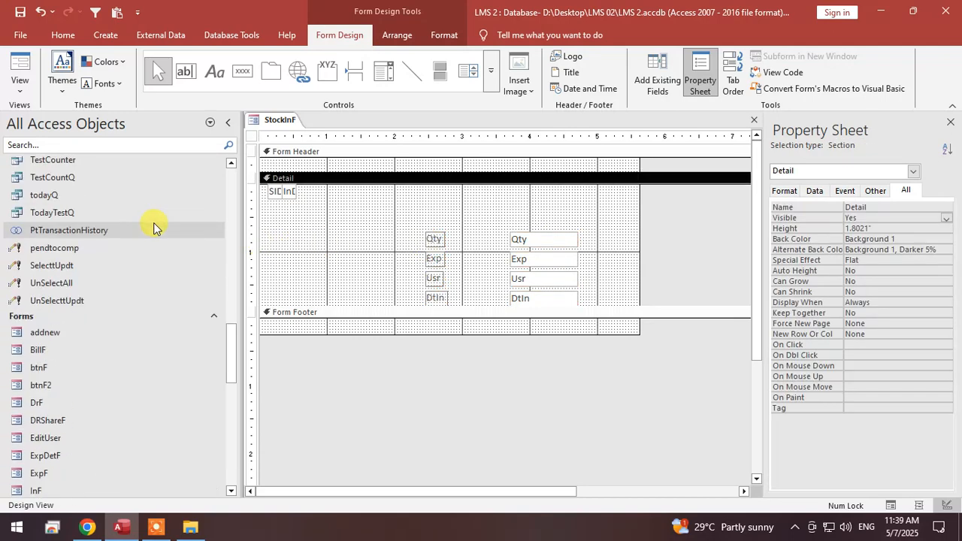
drag(230, 242, 235, 188)
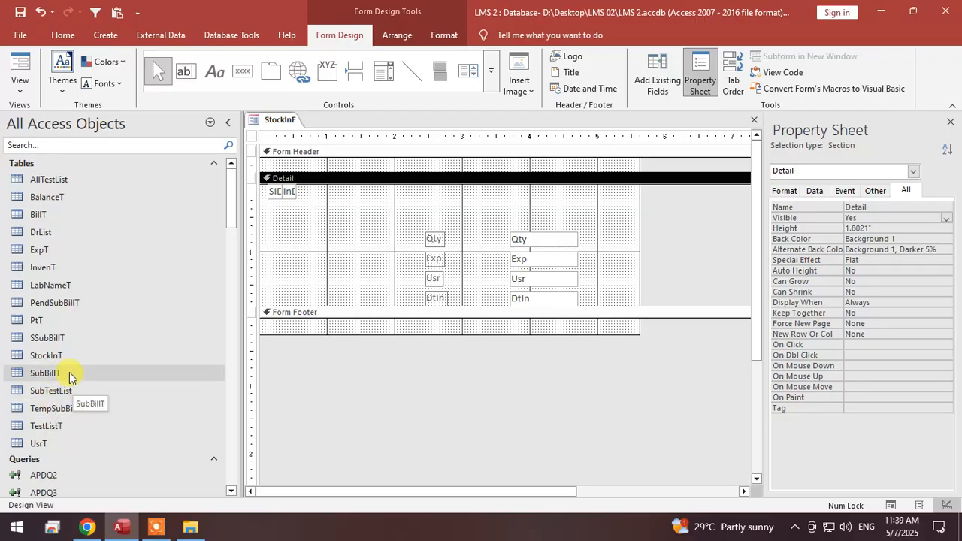
click(48, 353)
right_click(48, 353)
click(90, 129)
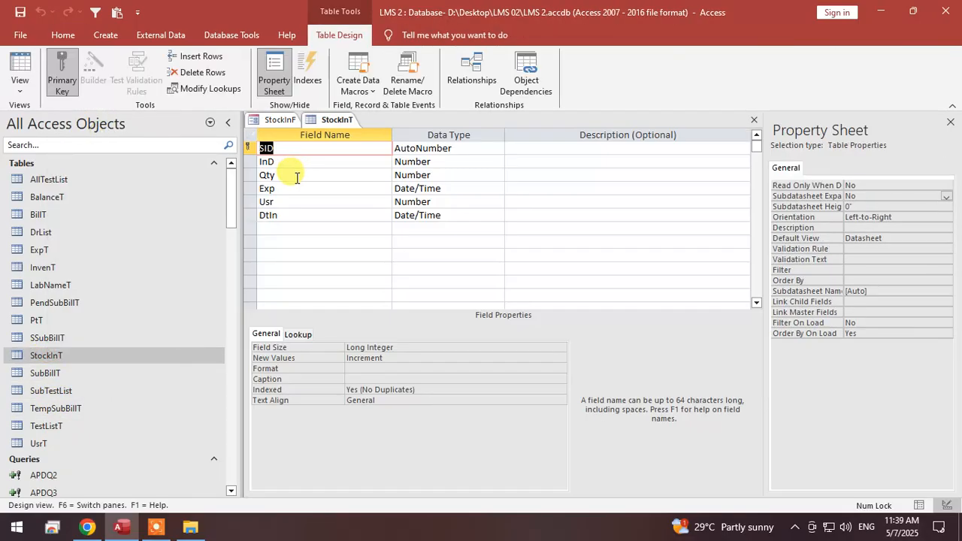
right_click(254, 175)
click(280, 251)
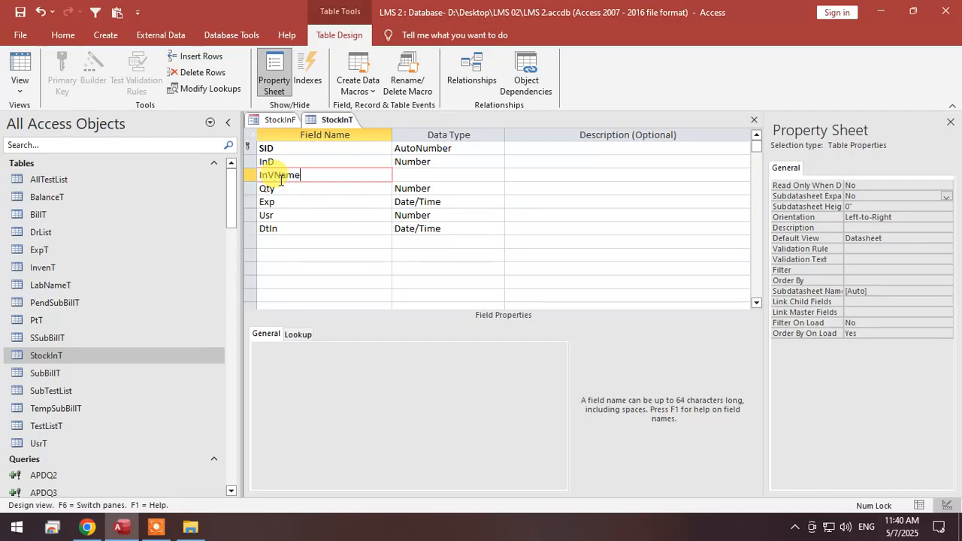
key(Tab)
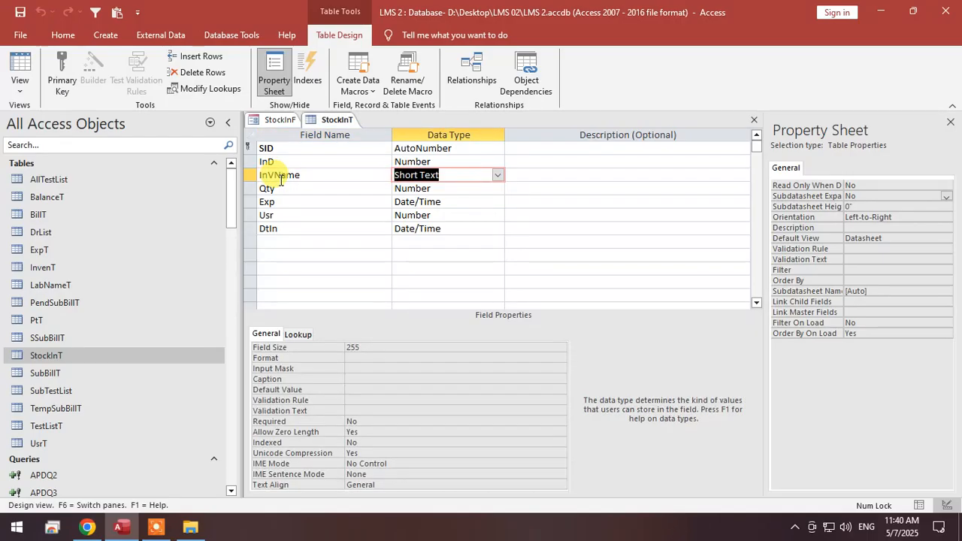
right_click(349, 120)
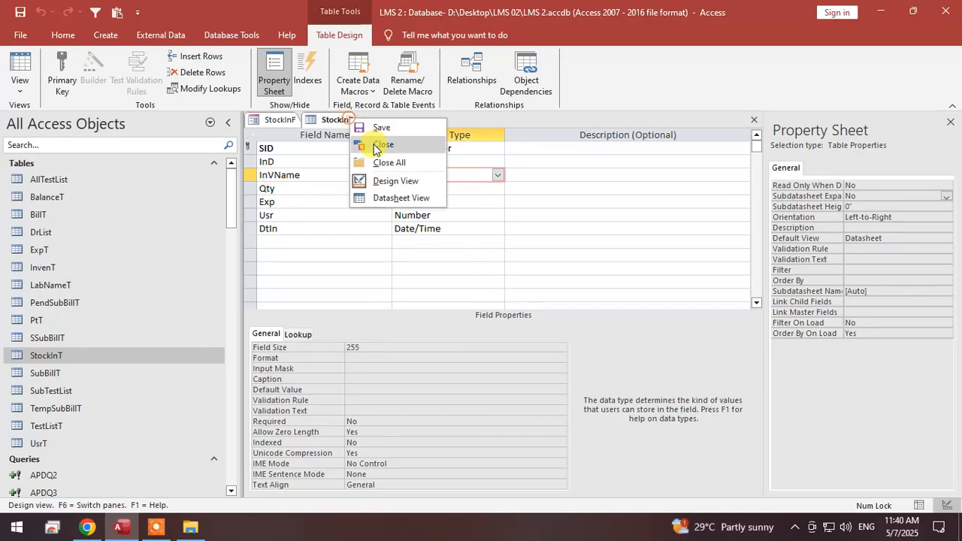
click(379, 146)
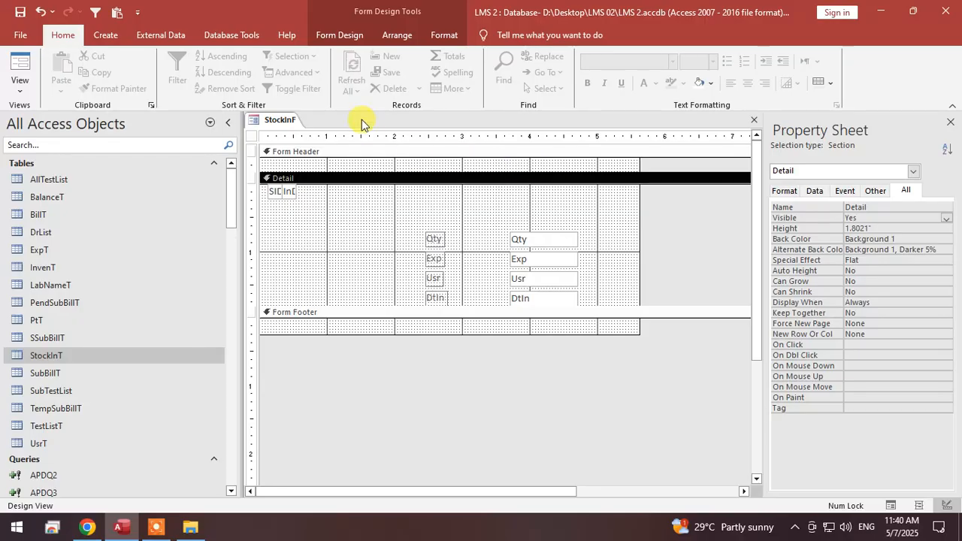
Add the existing InVName field to the Detail section of StockInF, above the Qty row.
click(432, 36)
click(344, 36)
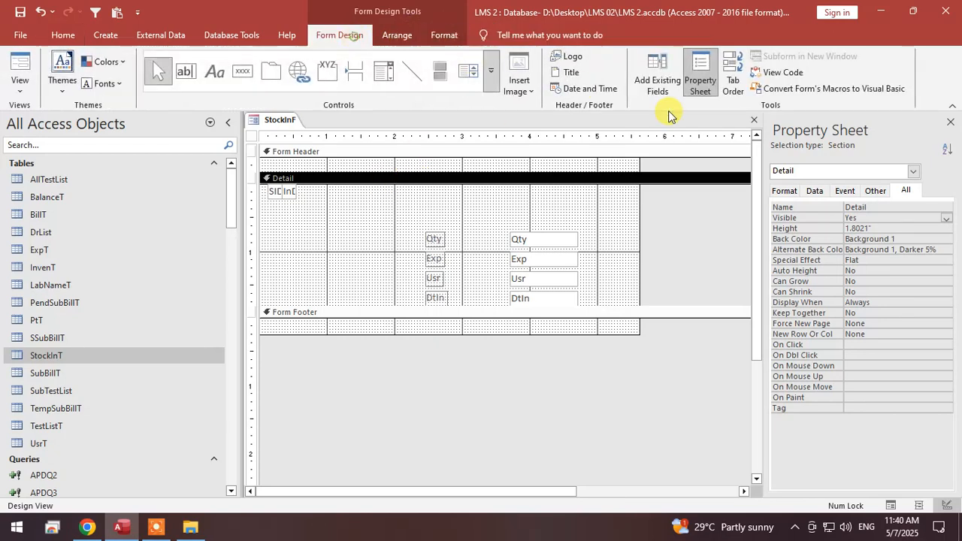
click(657, 75)
drag(808, 204, 396, 224)
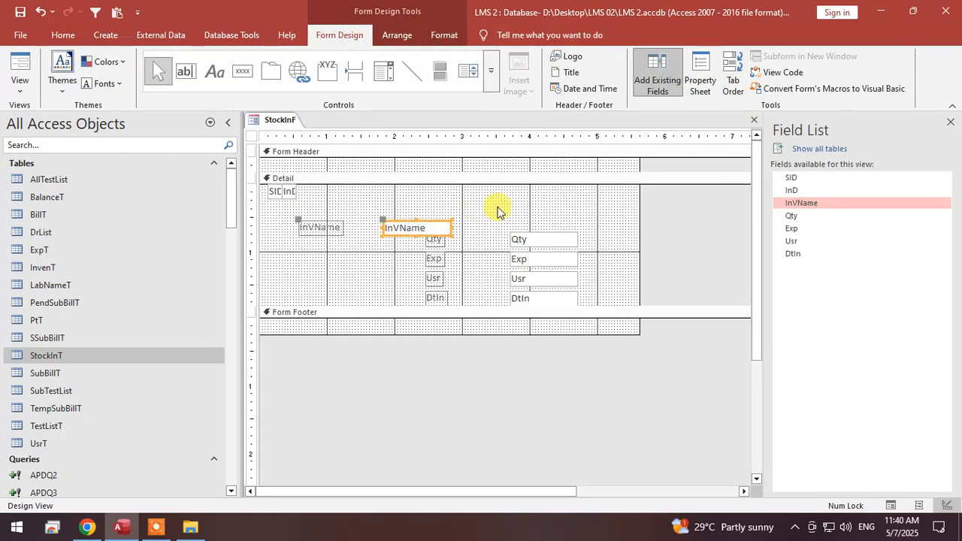
click(337, 229)
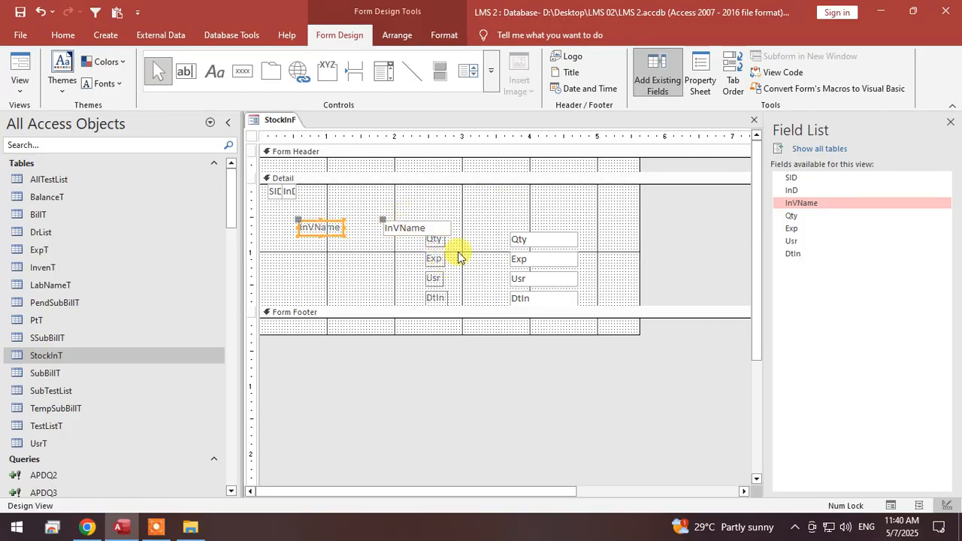
drag(461, 241, 427, 302)
shift+click(334, 230)
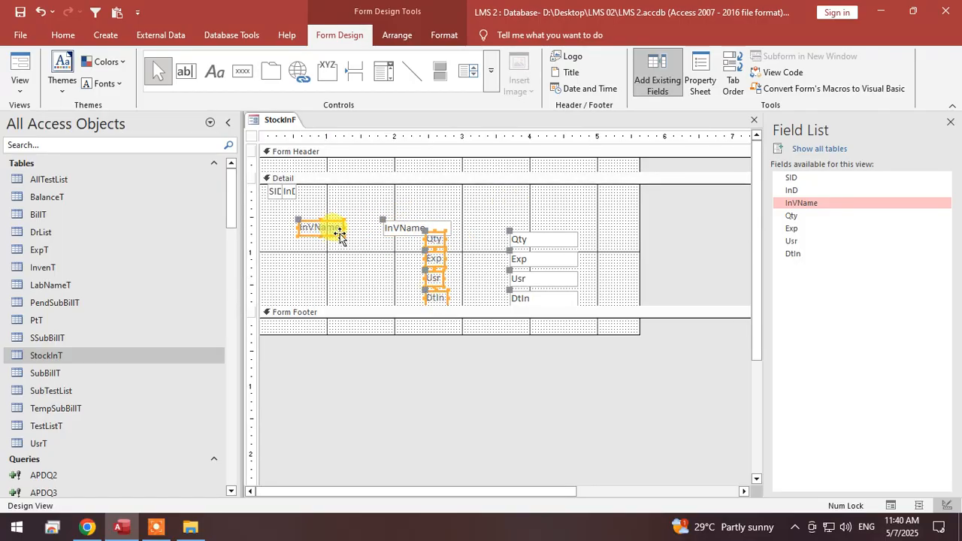
key(Delete)
right_click(383, 167)
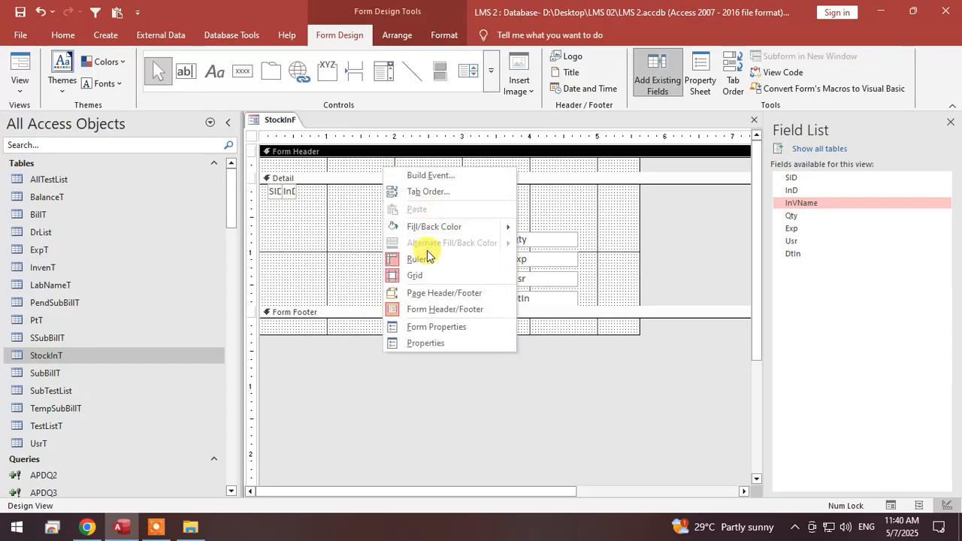
click(368, 168)
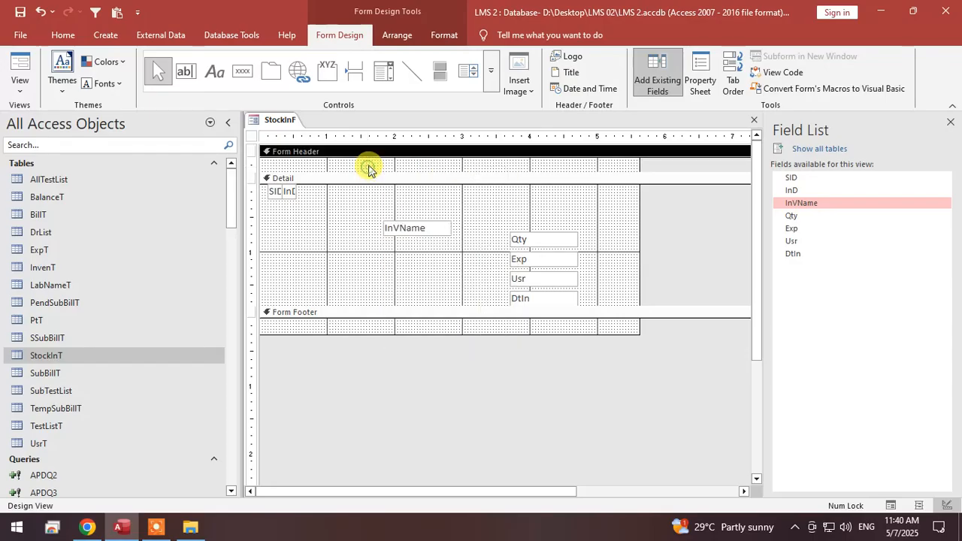
right_click(369, 169)
click(333, 237)
right_click(357, 254)
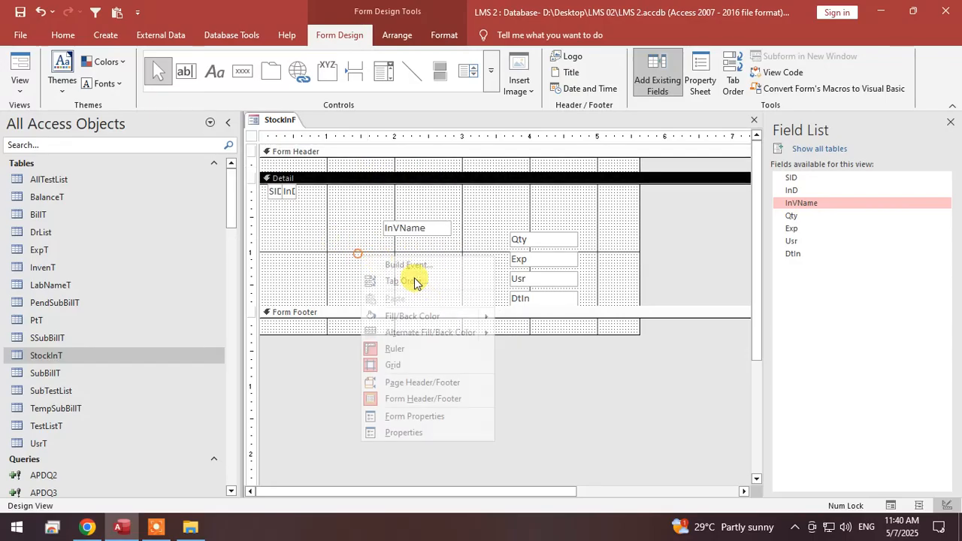
click(319, 284)
drag(320, 284, 424, 286)
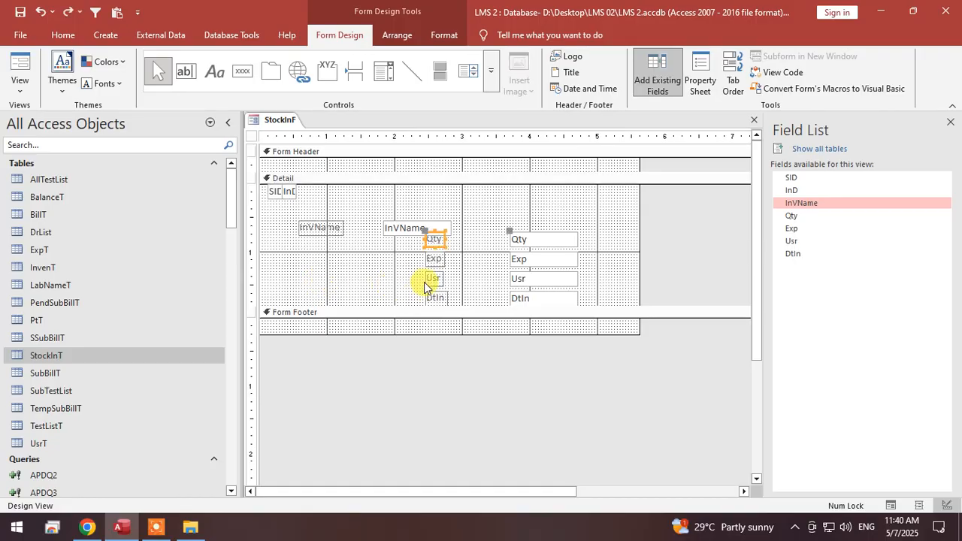
Move the InVName, Qty, Exp, Usr and DtIn labels from the Detail section into the Form Header by cutting and pasting.
drag(462, 244, 423, 307)
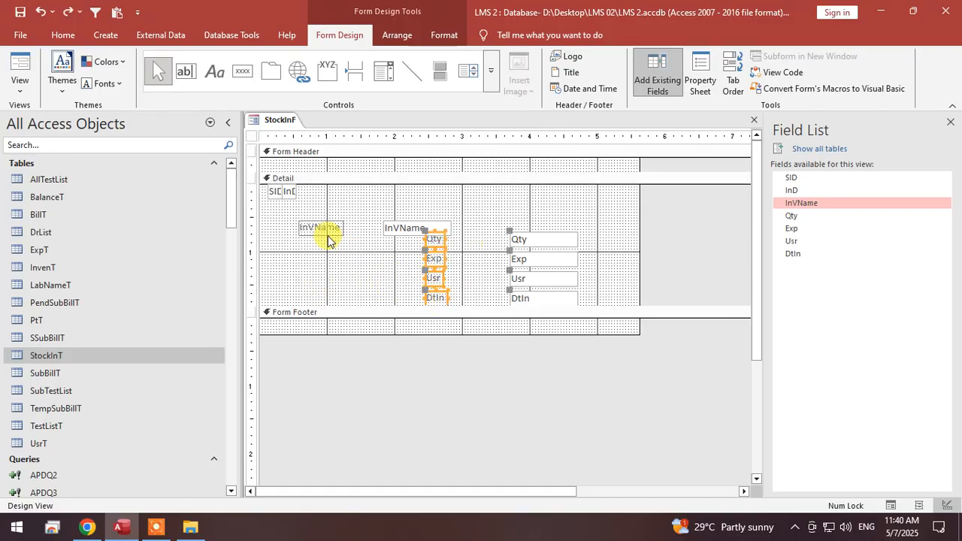
key(ctrl+x)
right_click(344, 161)
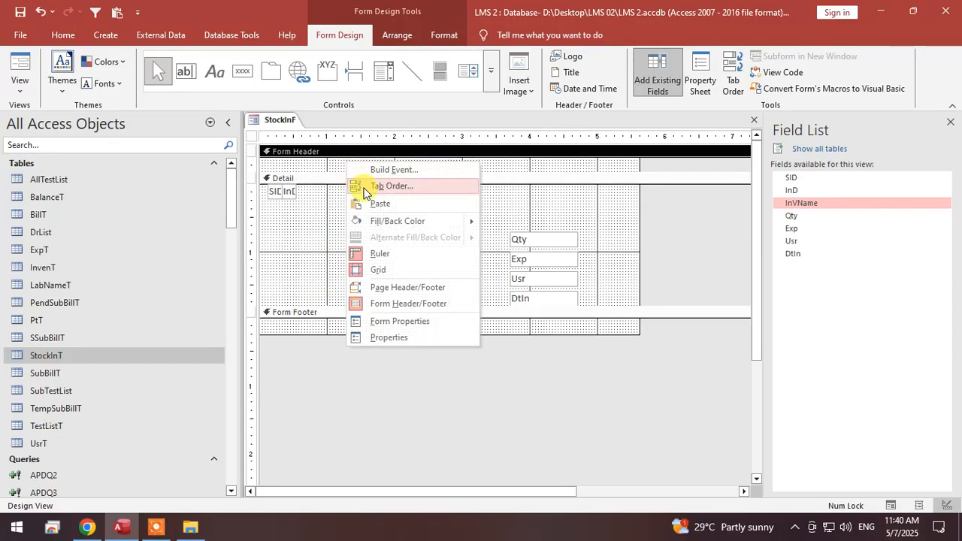
click(383, 206)
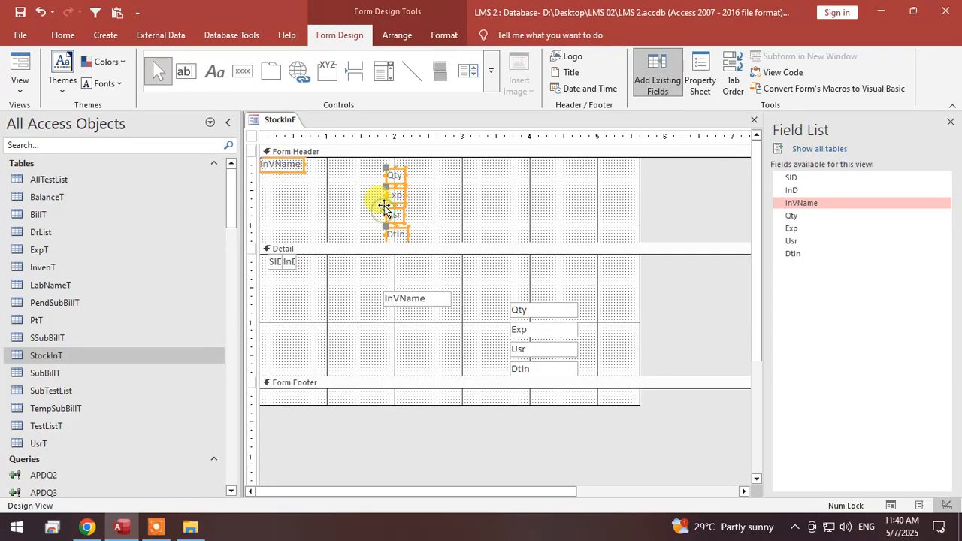
Line up the header labels in one row along the Form Header's upper edge, in the order InVName, Qty, Exp, DtIn, Usr.
mouse_move(290, 170)
mouse_down()
mouse_move(338, 169)
mouse_move(278, 165)
mouse_move(299, 166)
mouse_up()
click(483, 183)
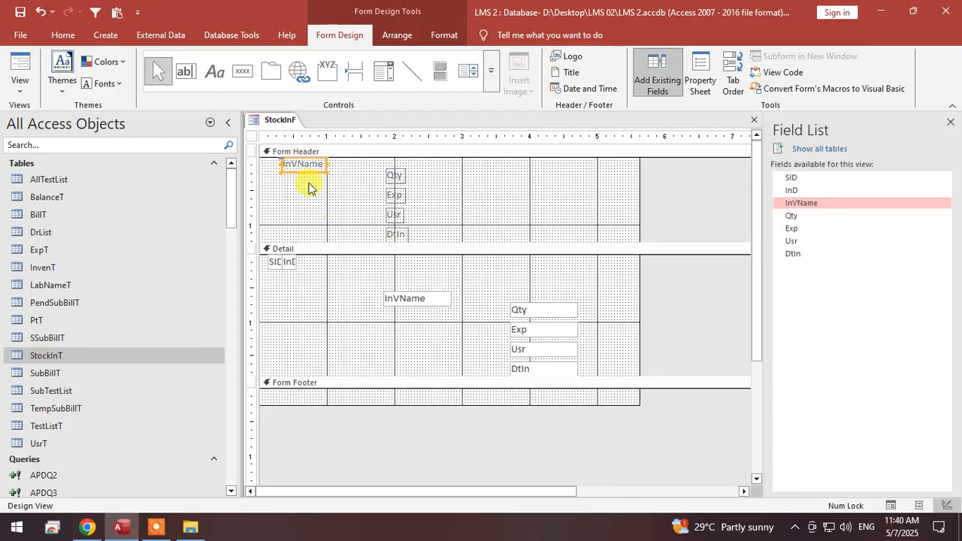
drag(396, 177, 412, 162)
click(425, 194)
mouse_move(396, 197)
mouse_down()
mouse_move(461, 190)
mouse_move(478, 165)
mouse_move(447, 163)
mouse_up()
drag(398, 215, 589, 163)
drag(396, 233, 519, 164)
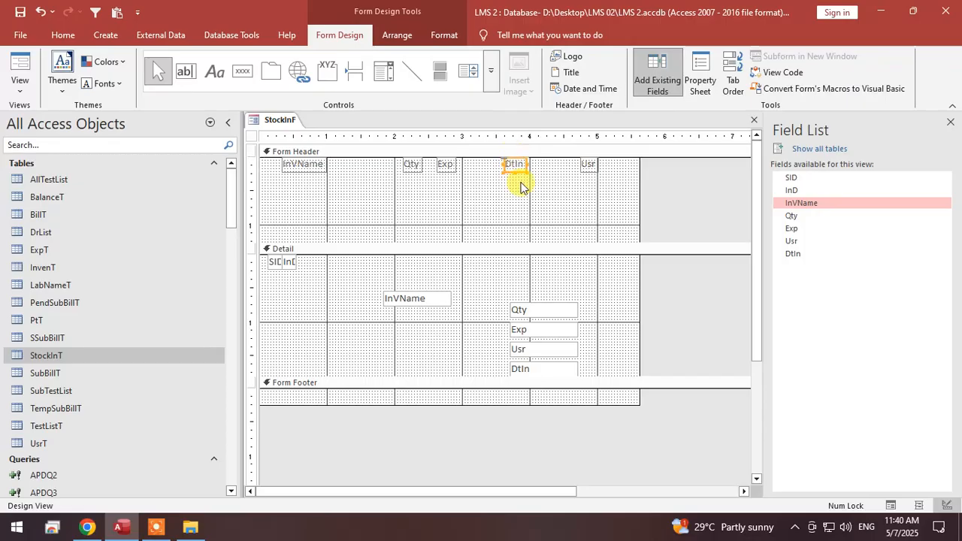
Swap the DtIn and Exp header labels so DtIn follows Qty, and shrink the Form Header to a single row.
mouse_move(446, 164)
mouse_down()
mouse_move(472, 175)
mouse_move(538, 173)
mouse_move(451, 154)
mouse_up()
click(423, 166)
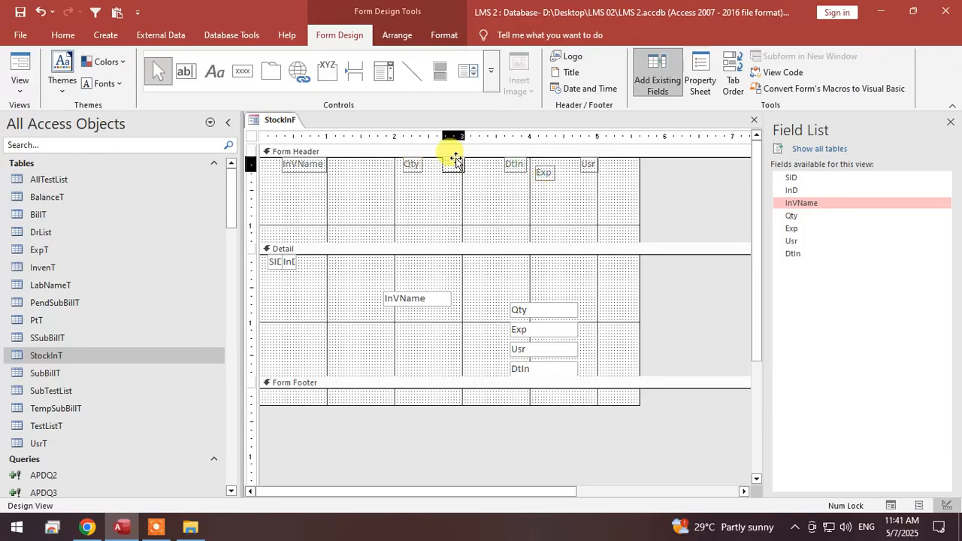
drag(548, 176, 517, 167)
click(535, 190)
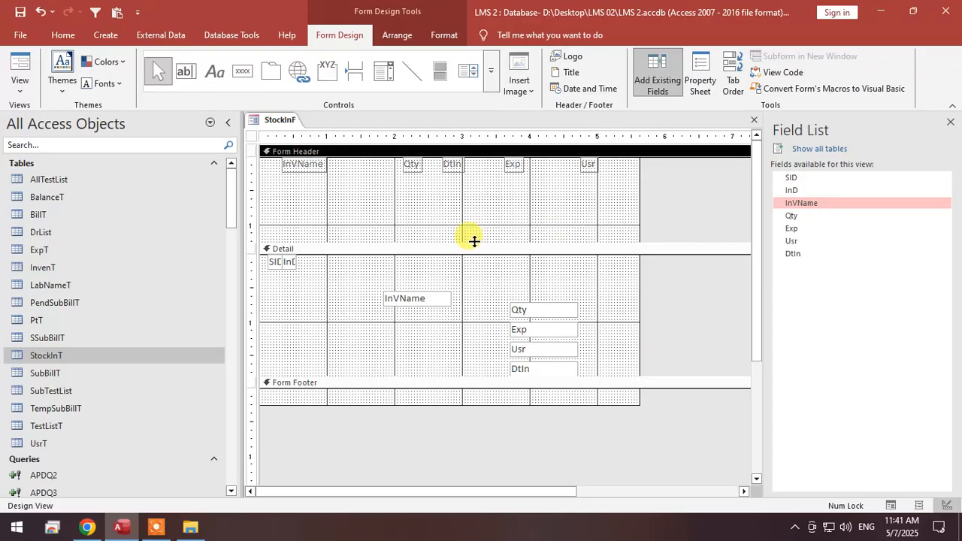
drag(474, 242, 480, 169)
Place the InVName text box over InD beside SID, about 2.7 inches wide, with Qty narrowed to about 0.4 inch directly after it.
drag(421, 229, 462, 192)
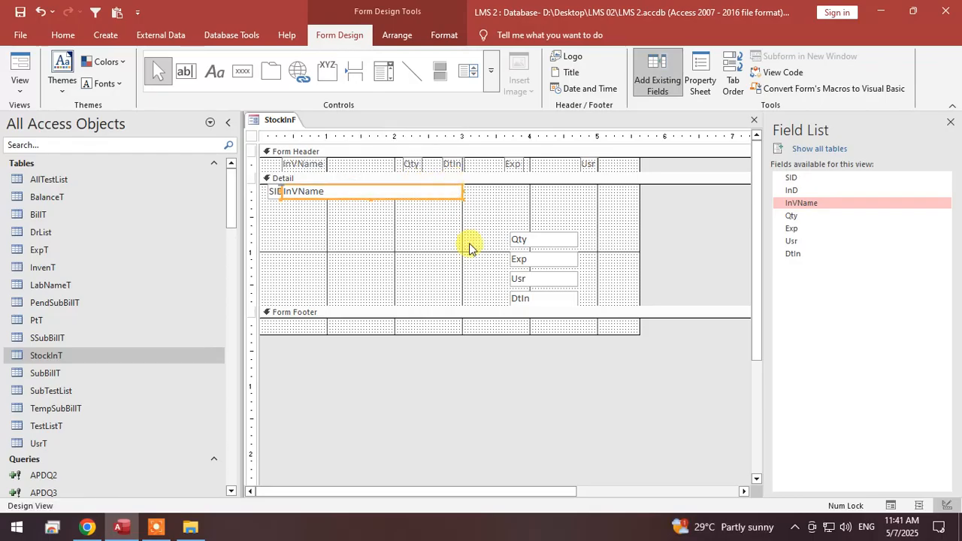
drag(531, 240, 490, 193)
key(Right)
click(519, 226)
click(527, 195)
click(498, 208)
Place the DtIn, Exp and Usr text boxes in sequence after Qty, narrowing DtIn and Exp to about 0.7 inch and Usr to about 0.5 inch.
drag(541, 261, 614, 192)
drag(538, 279, 513, 191)
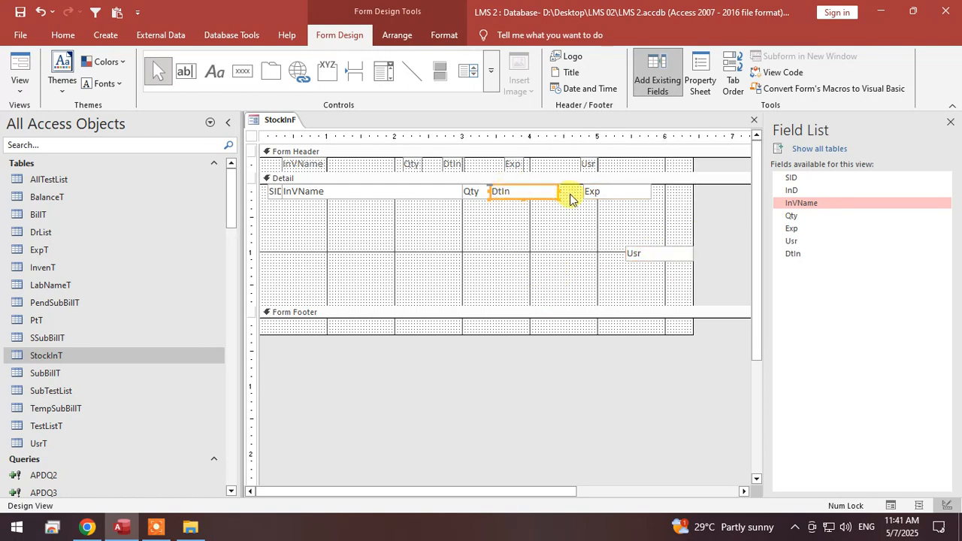
drag(633, 214, 538, 192)
click(560, 244)
click(573, 192)
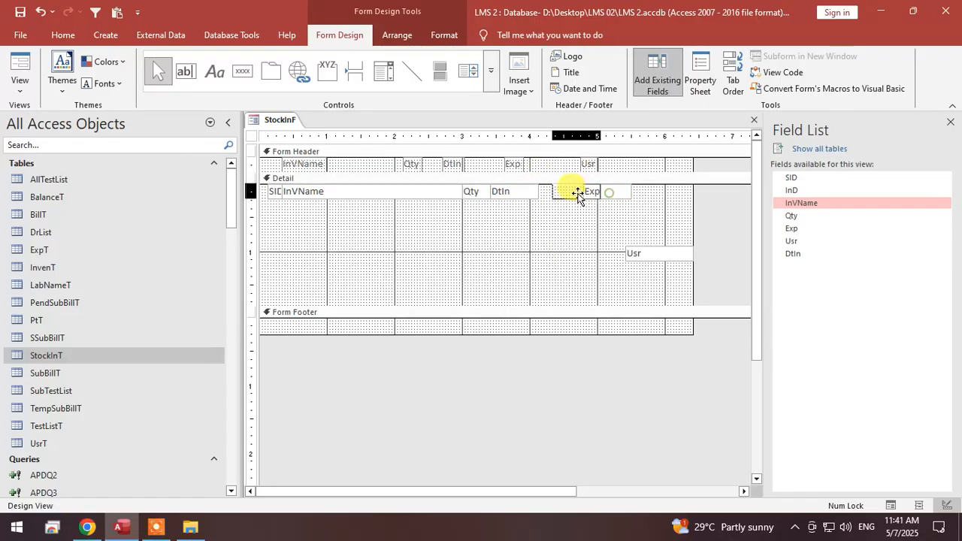
key(Delete)
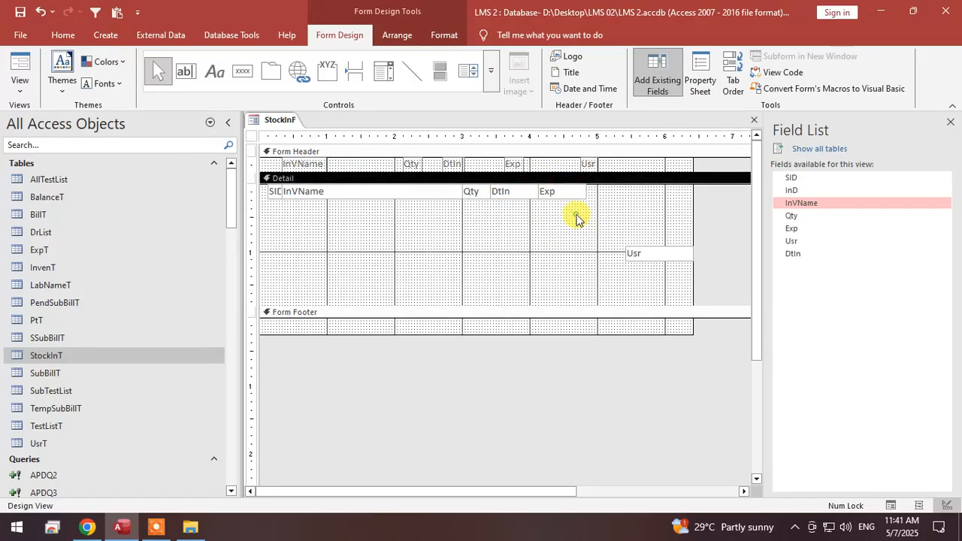
drag(648, 254, 618, 187)
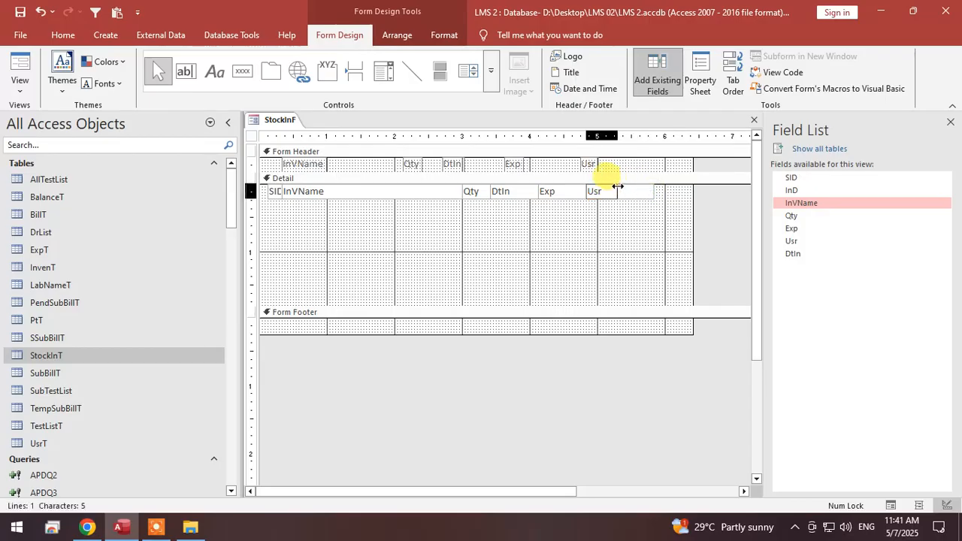
Narrow the StockInF form to about 5.3 inches and reduce the Detail section to the height of the text box row.
drag(692, 224, 619, 215)
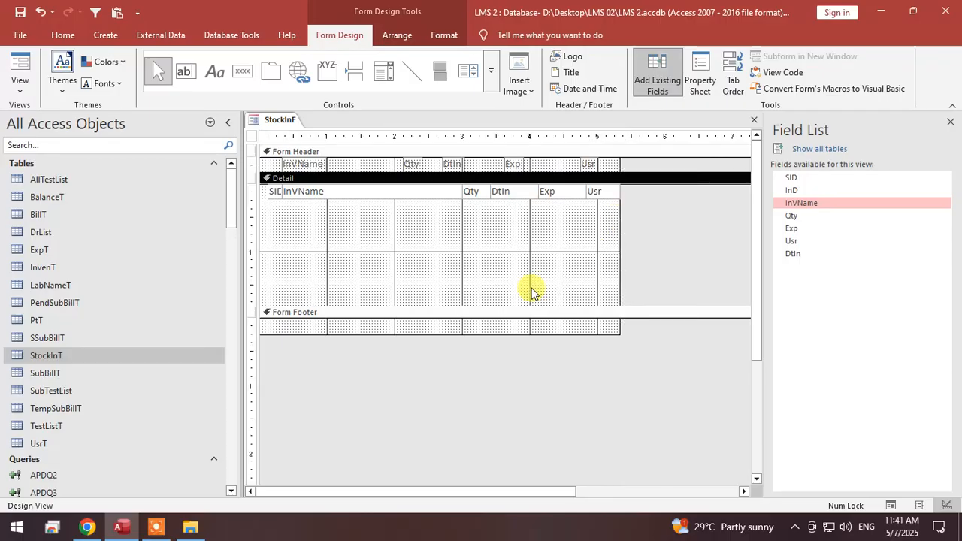
click(533, 295)
drag(533, 294, 546, 198)
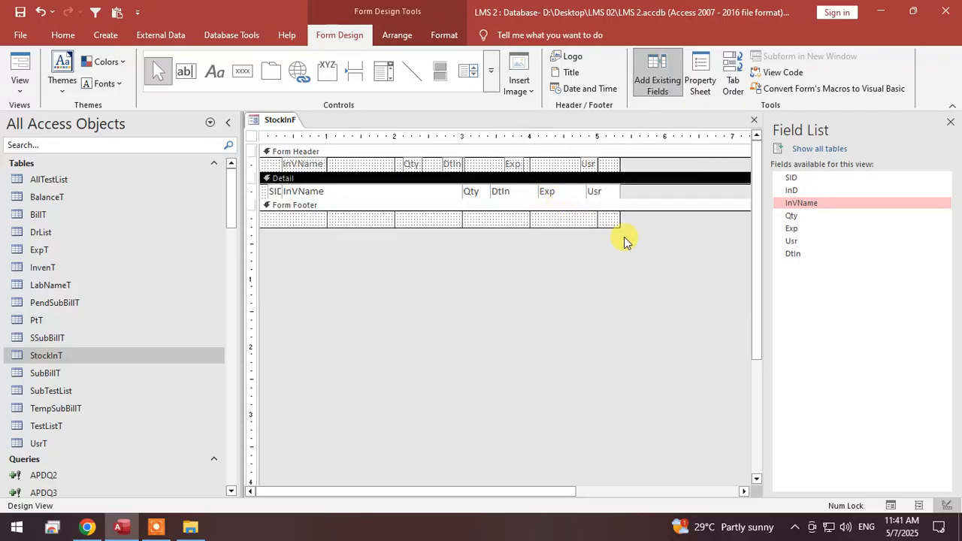
Align the Usr and Exp header labels above their text boxes and change the Exp label's caption to Expiry.
click(595, 165)
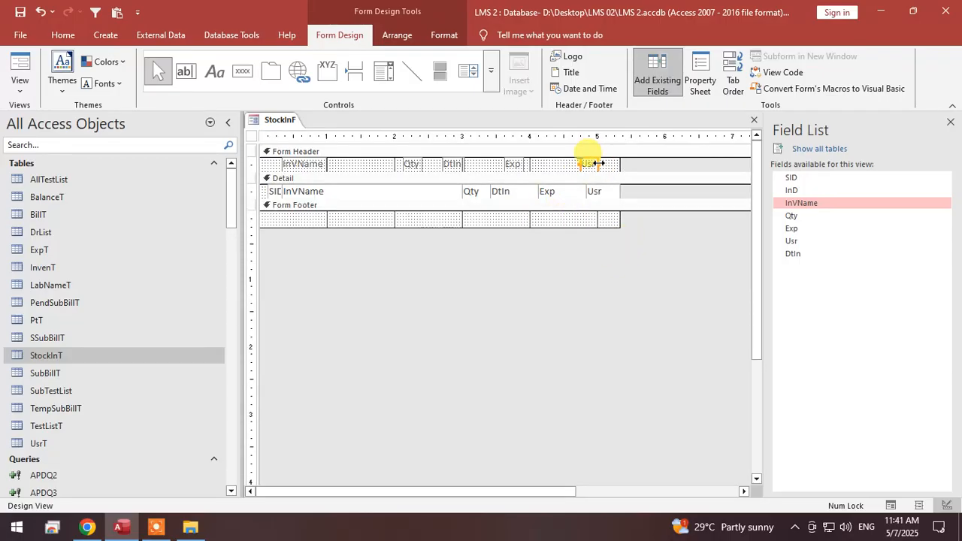
drag(594, 164, 621, 162)
drag(514, 164, 572, 166)
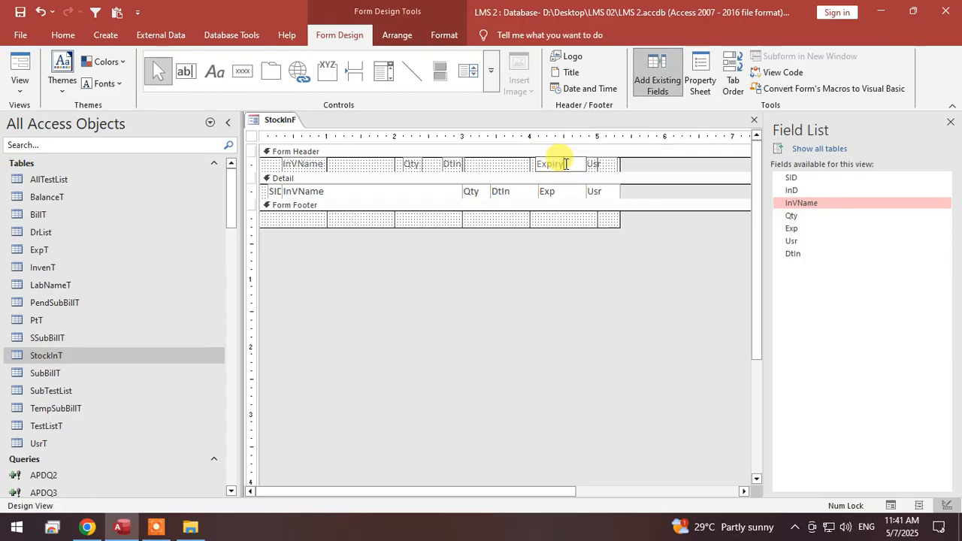
Change the DtIn header label's caption to Date In, and place it above the DtIn text box, about 0.67 inch wide.
click(469, 164)
click(474, 164)
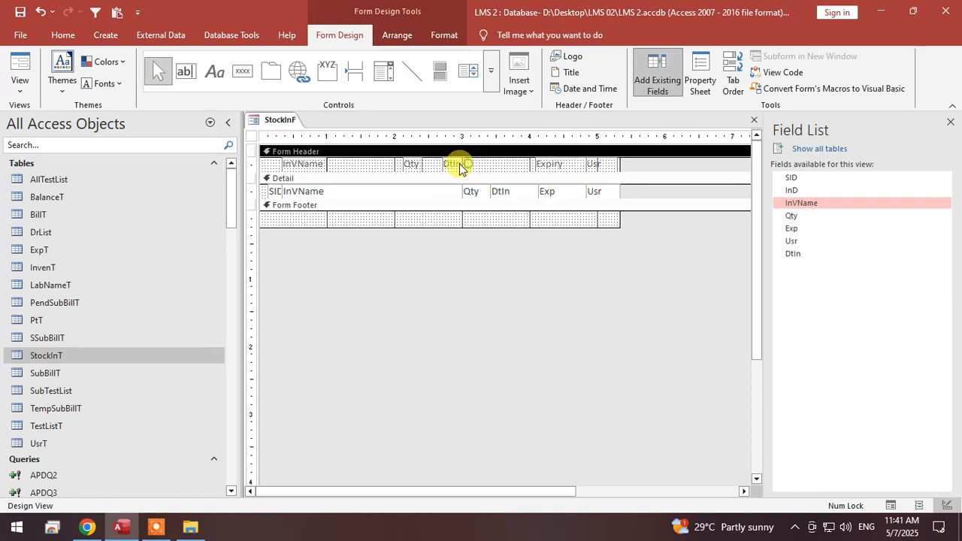
double_click(458, 164)
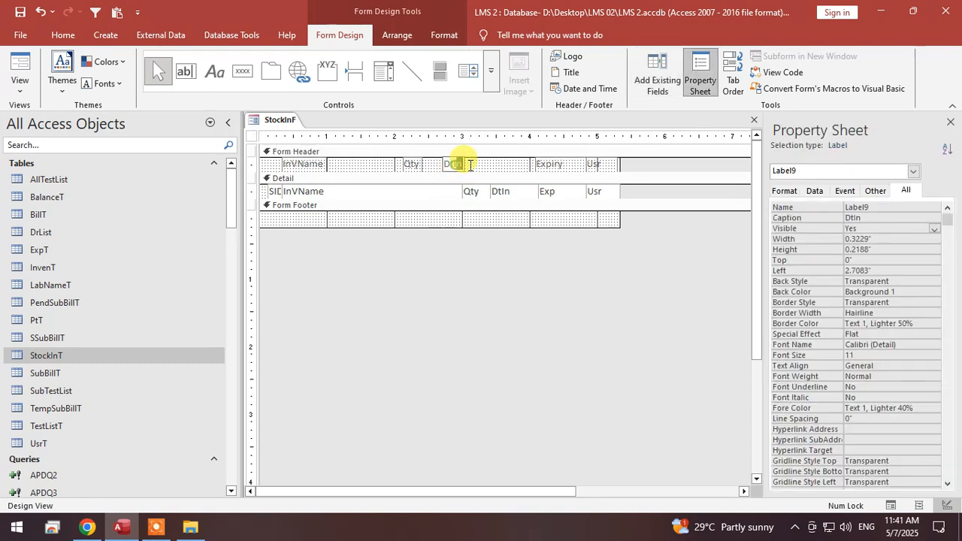
text(Date)
text( U)
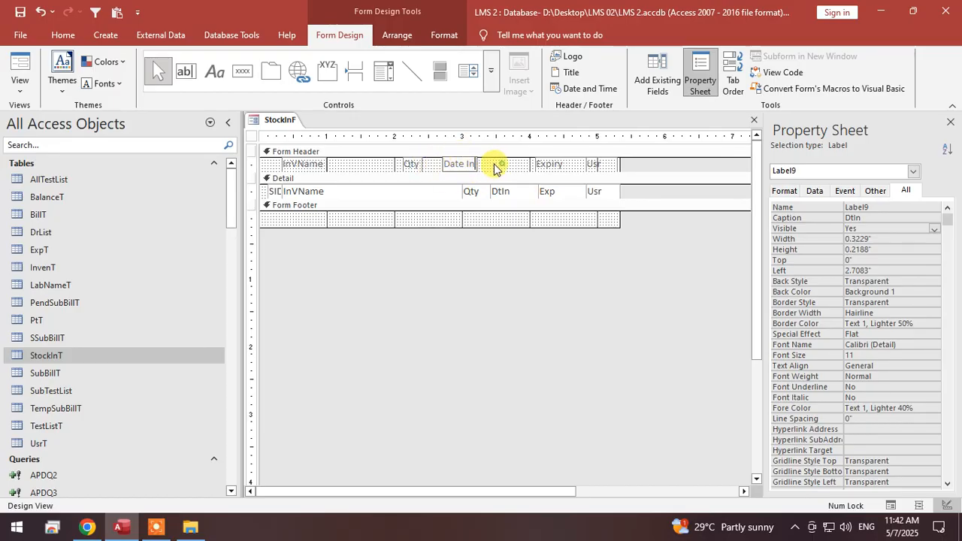
click(484, 165)
drag(468, 166, 536, 164)
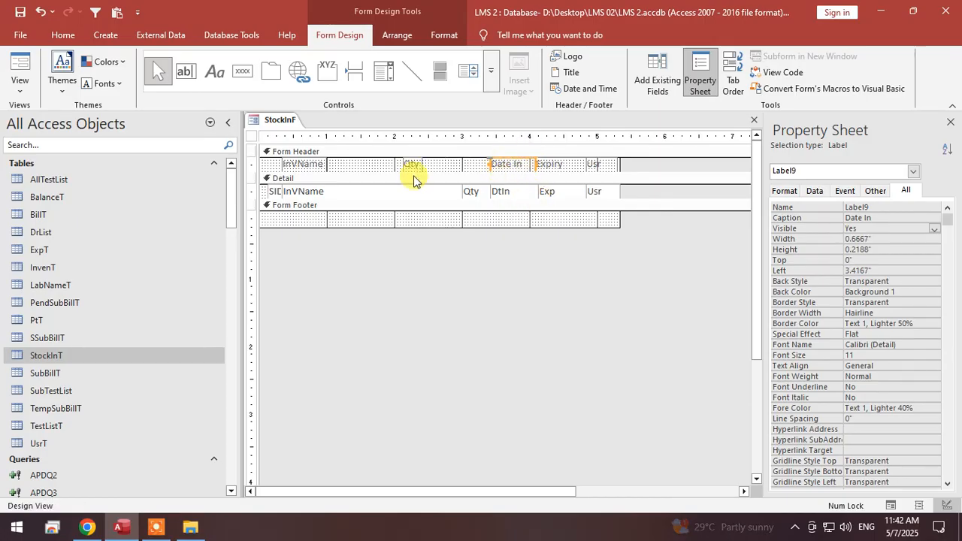
Place the Qty header label above the Qty text box and widen the InVName header label to about 2.67 inches.
drag(417, 164, 482, 164)
key(Left)
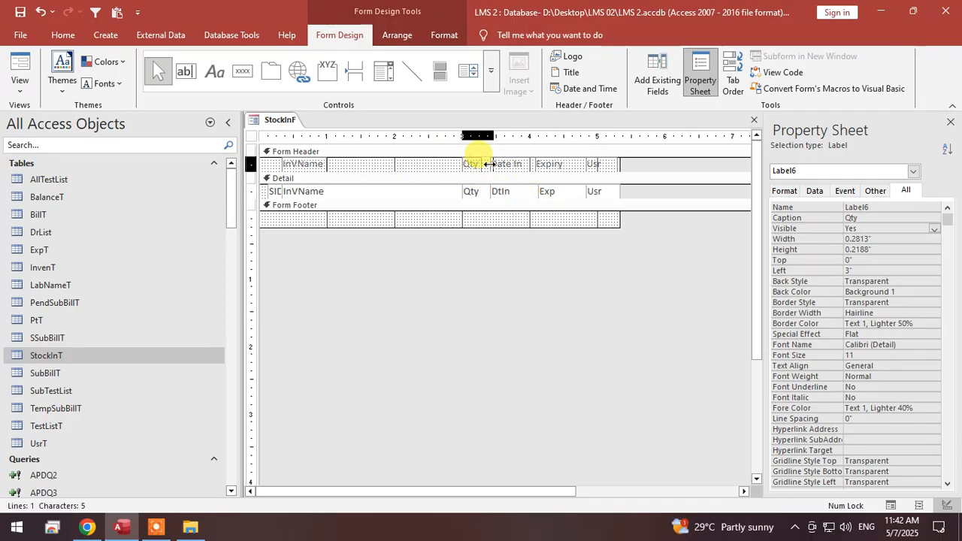
click(322, 165)
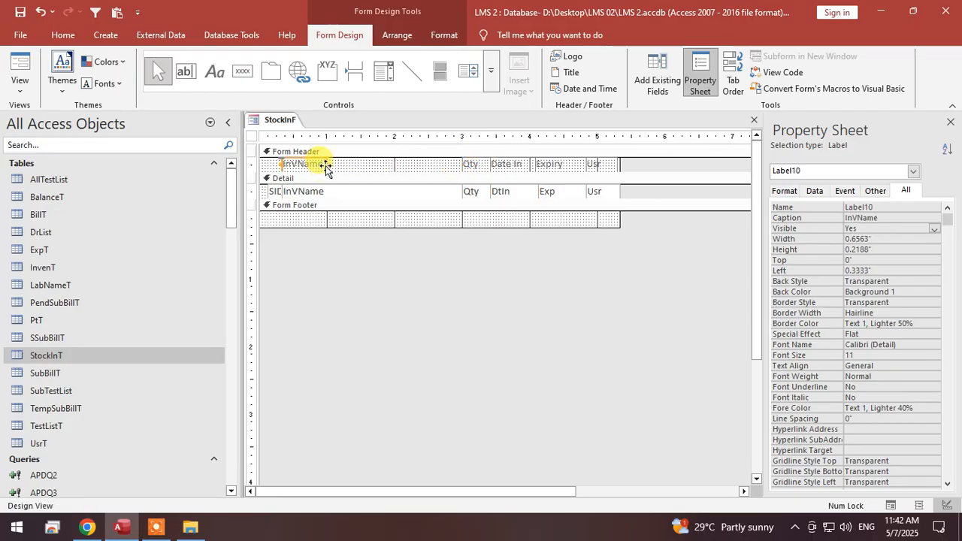
drag(326, 164, 461, 164)
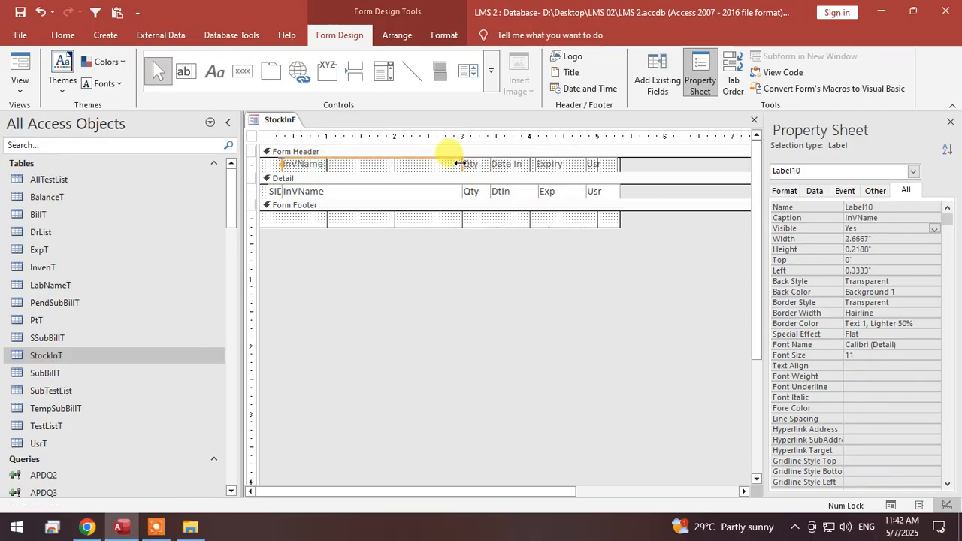
Change the InVName header label's caption to Inventory Name.
click(349, 163)
drag(347, 164, 291, 163)
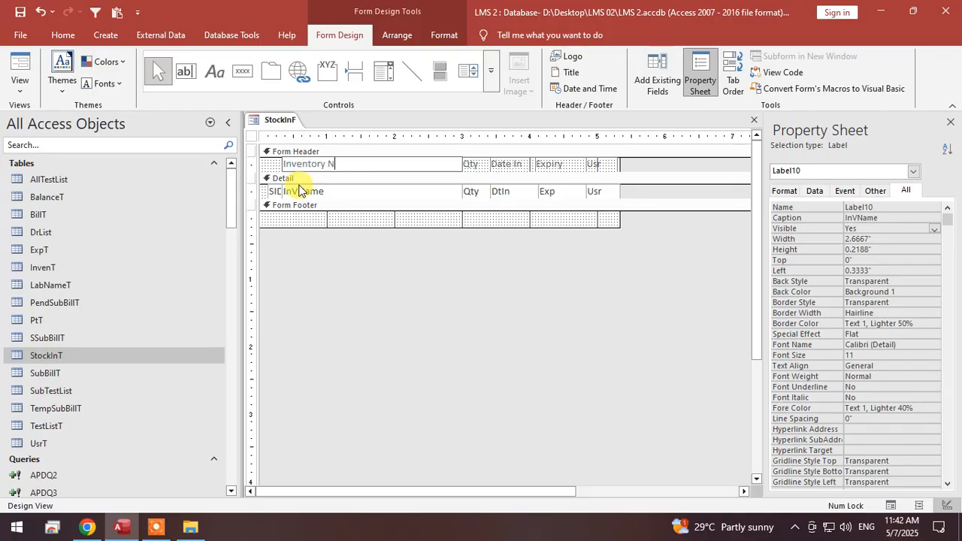
click(405, 282)
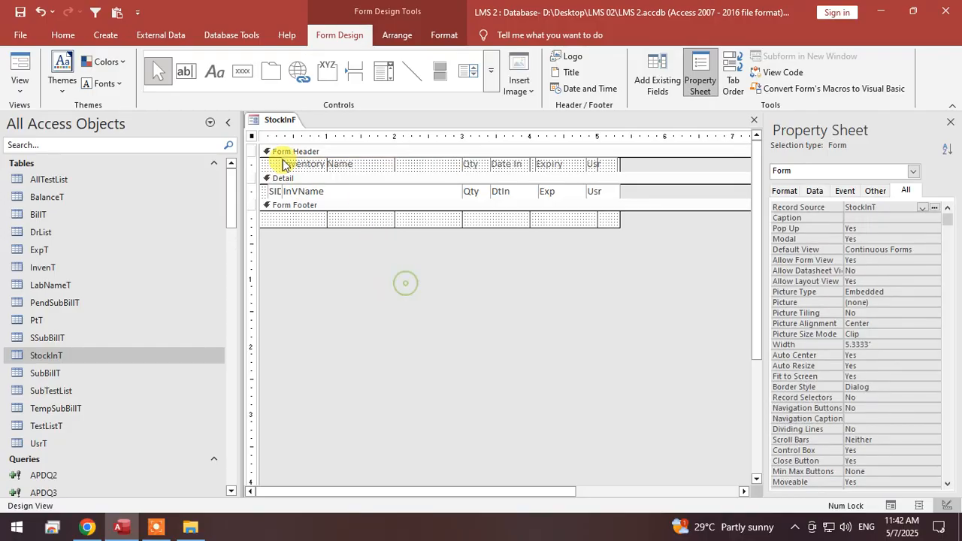
Add a Delete Record command button with the text X at the start of the Detail row.
click(241, 72)
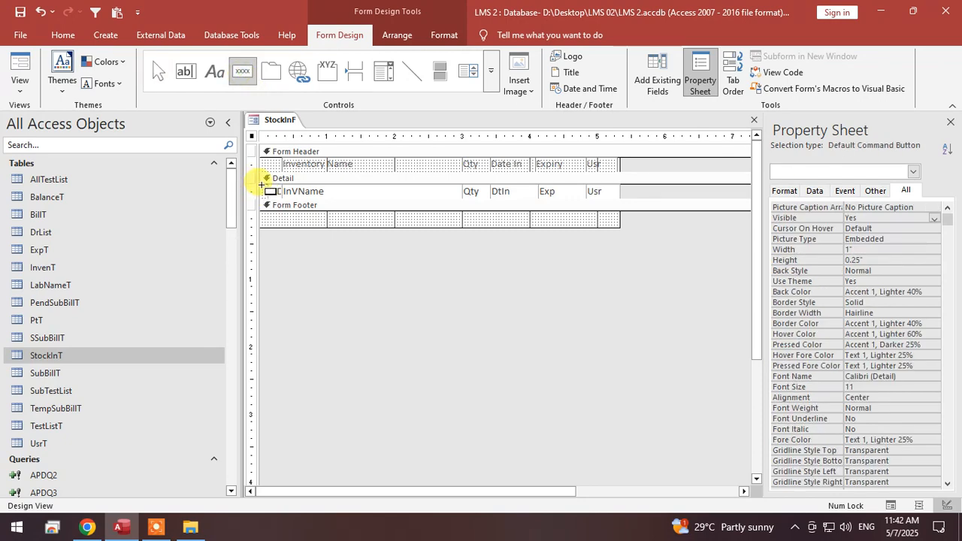
click(262, 185)
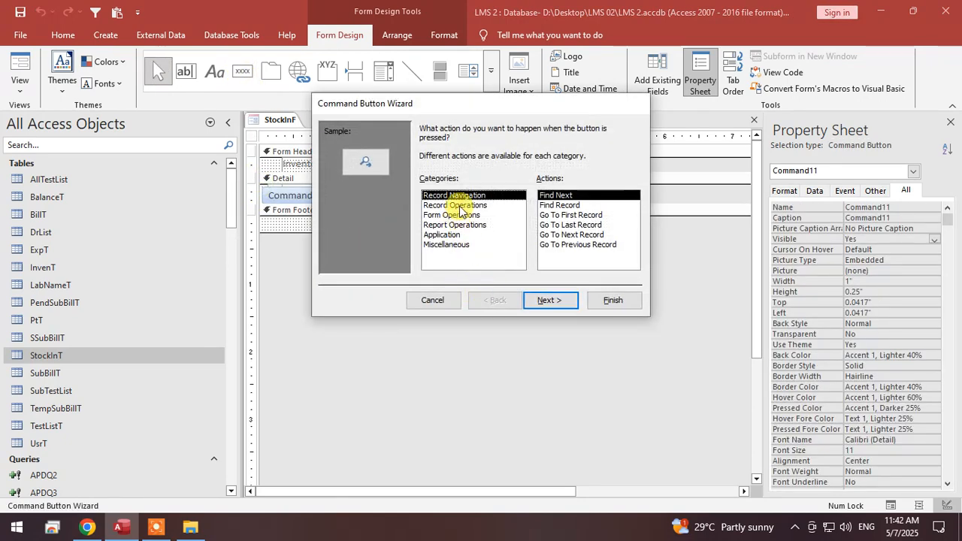
click(455, 206)
click(565, 205)
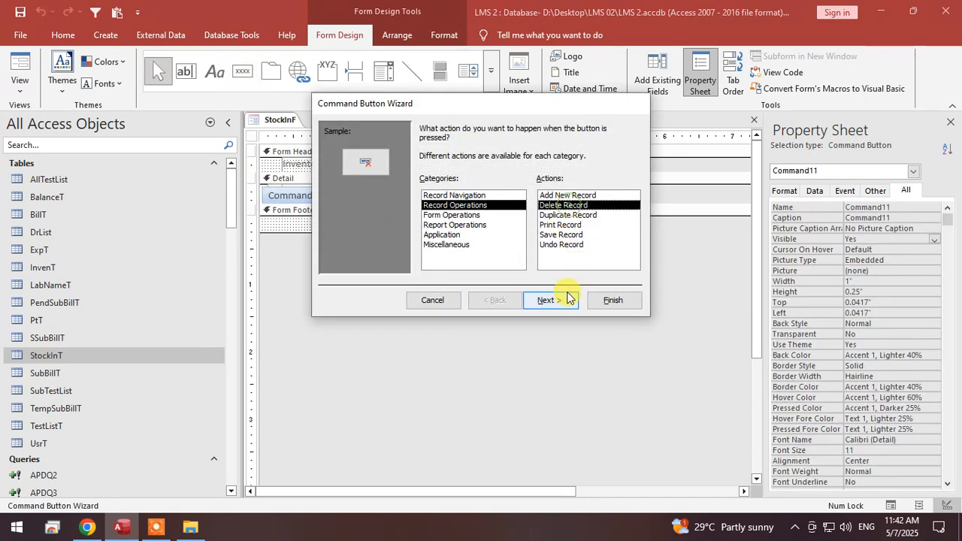
click(549, 299)
click(425, 185)
drag(538, 185, 472, 185)
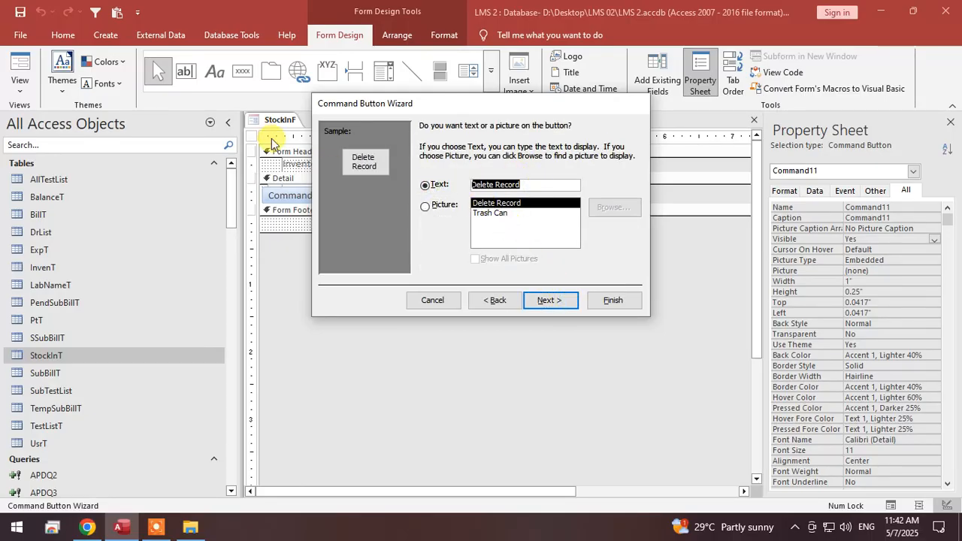
text(X)
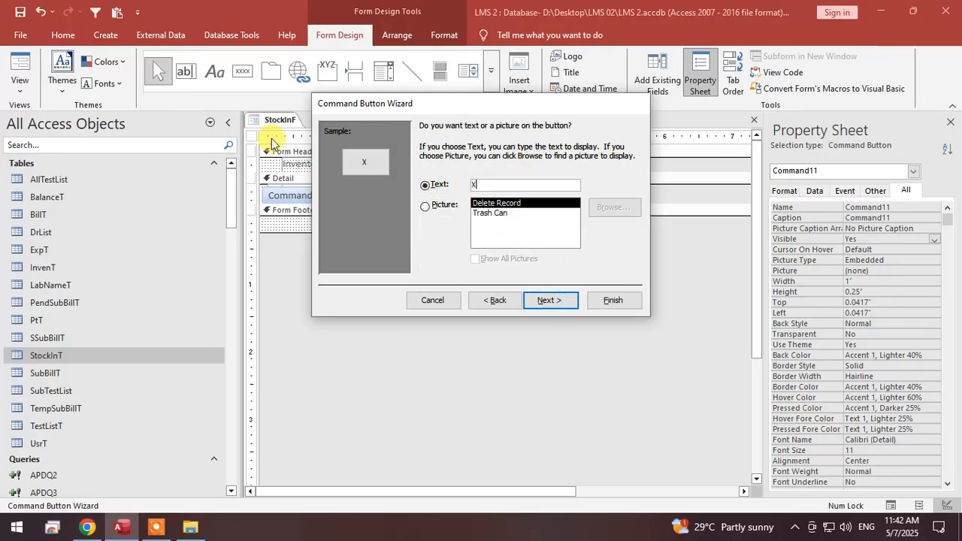
click(551, 300)
click(610, 300)
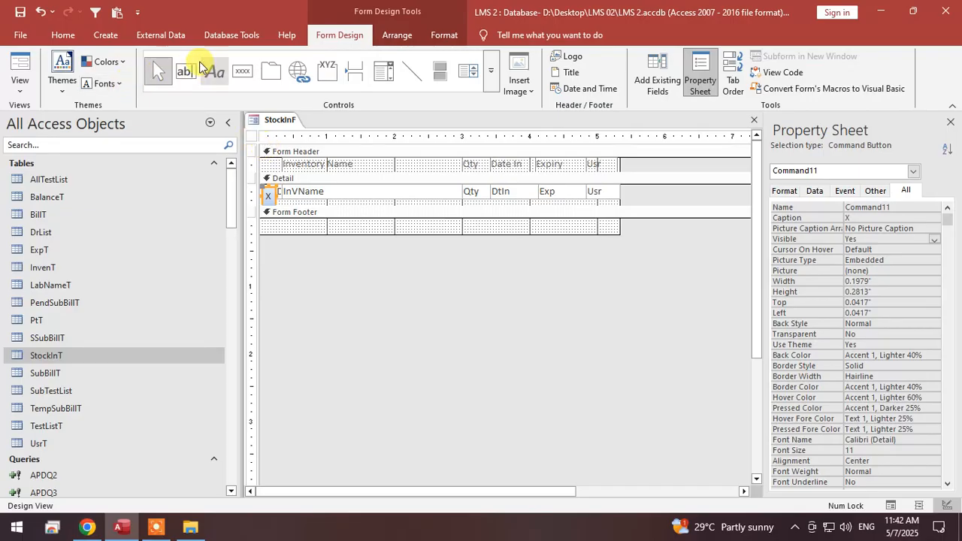
Apply a red quick style to the X button.
click(66, 34)
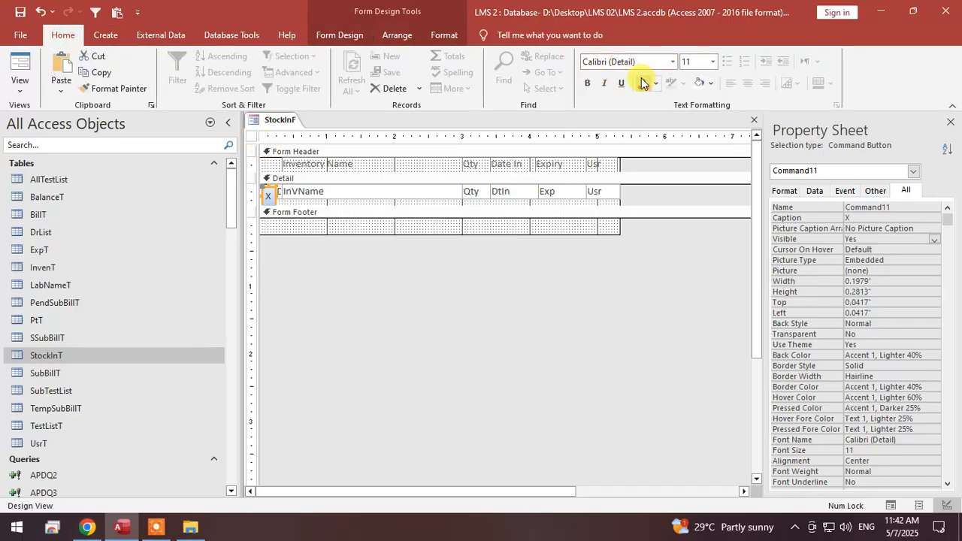
click(443, 35)
click(496, 82)
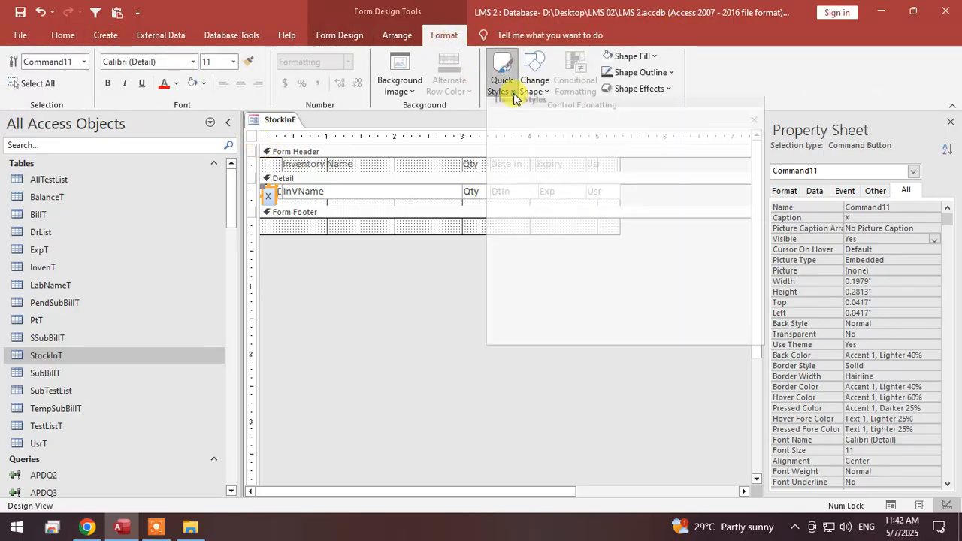
click(590, 304)
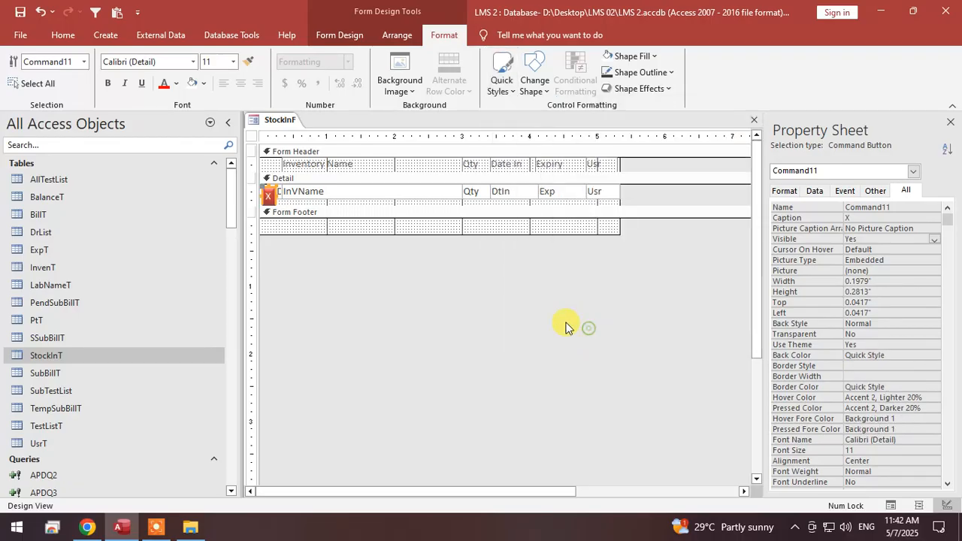
Size the X button to the shorter height of the InVName text box and align it with the text box row.
click(399, 320)
click(278, 196)
shift+click(269, 197)
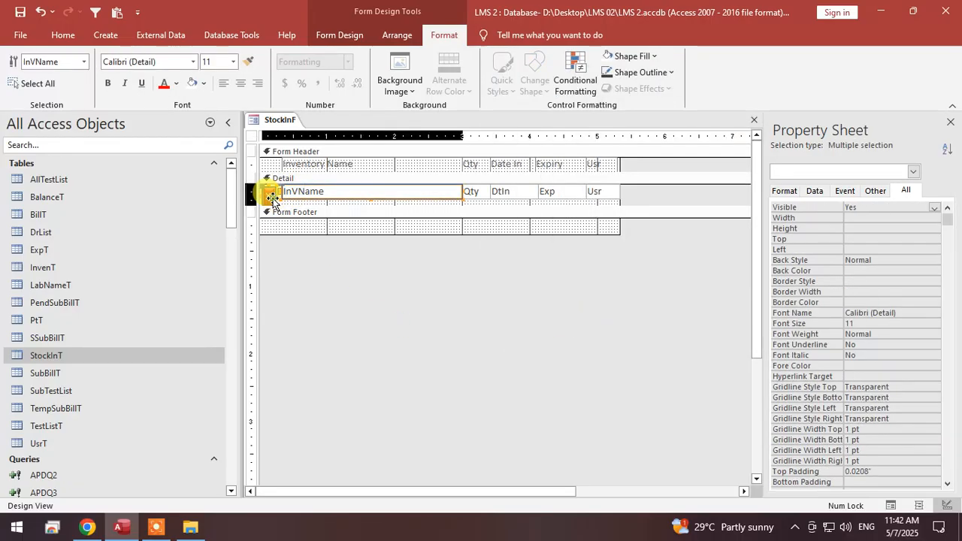
right_click(275, 197)
mouse_move(357, 322)
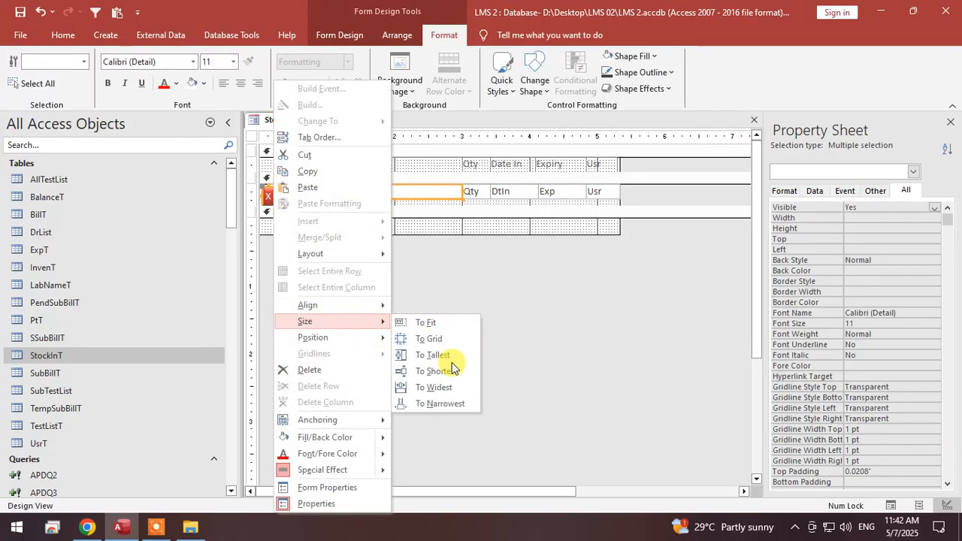
click(490, 366)
click(268, 194)
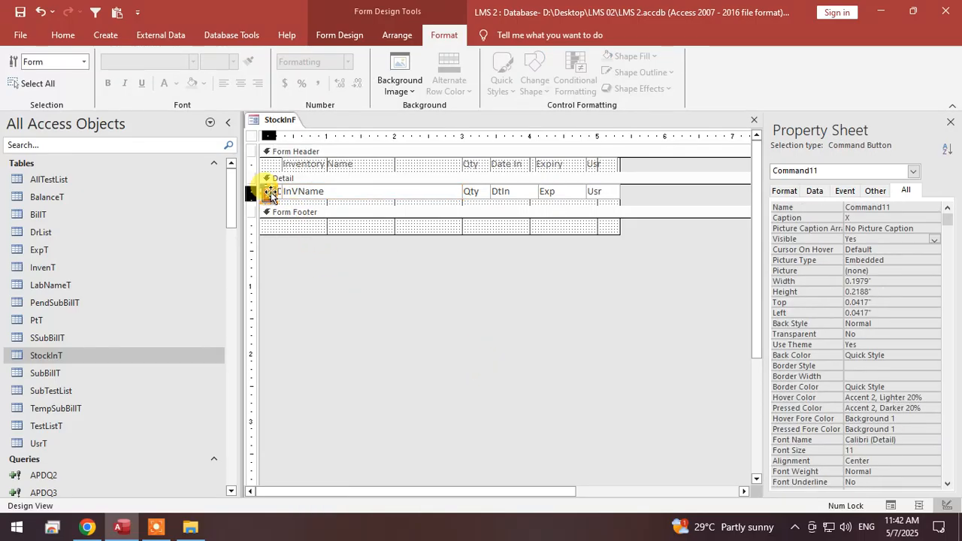
click(548, 286)
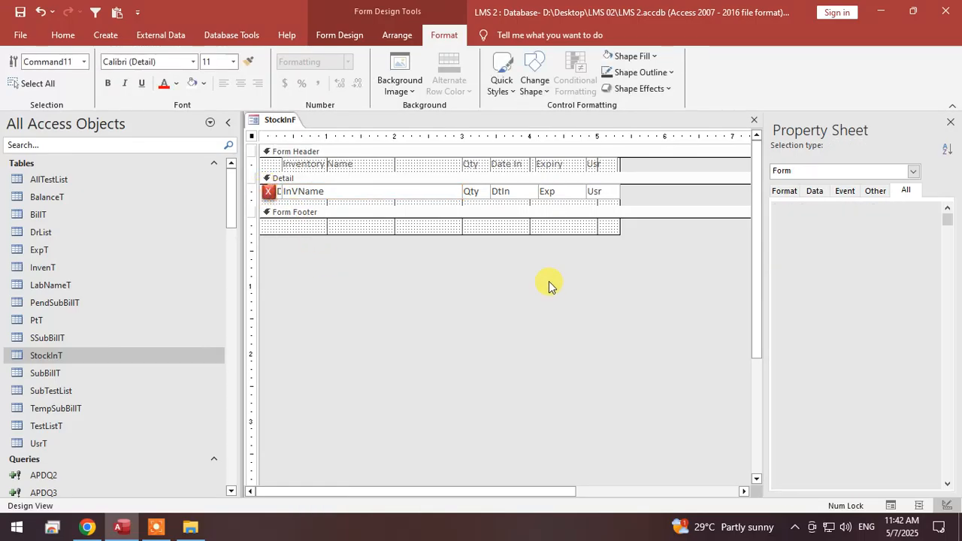
Shift the header labels and text boxes left against the X button and reduce the Detail section to the row's height.
drag(651, 197, 383, 159)
click(657, 262)
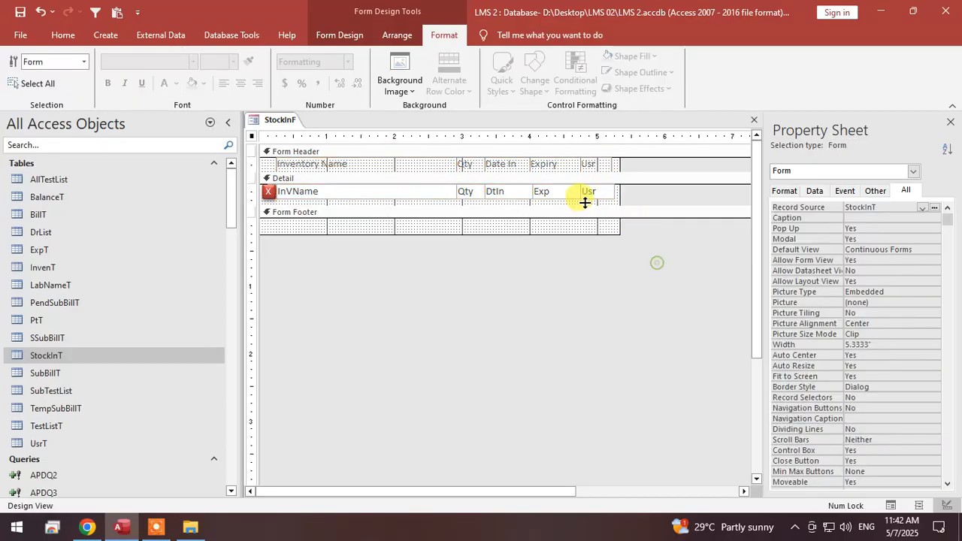
drag(584, 203, 590, 196)
Make all labels in the Form Header bold.
drag(641, 171, 229, 142)
key(ctrl+b)
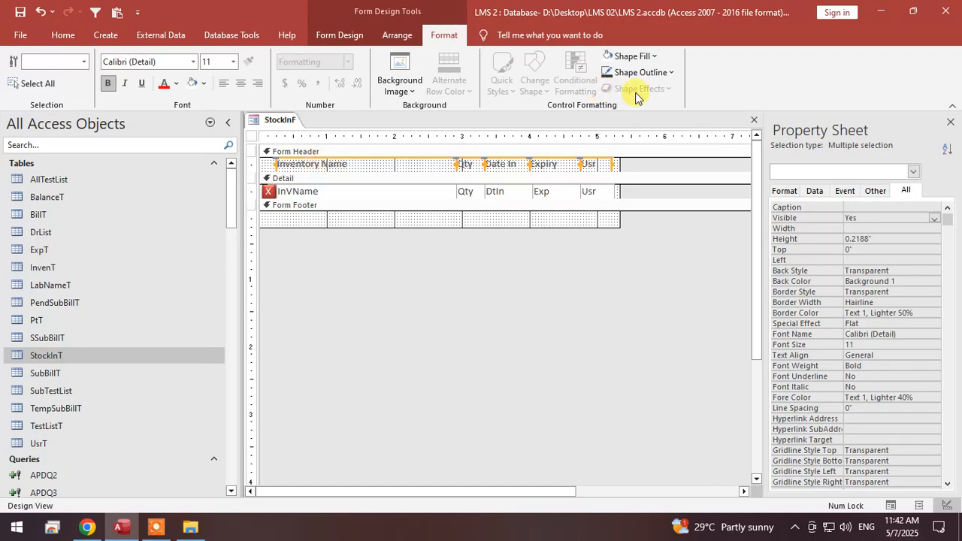
click(21, 34)
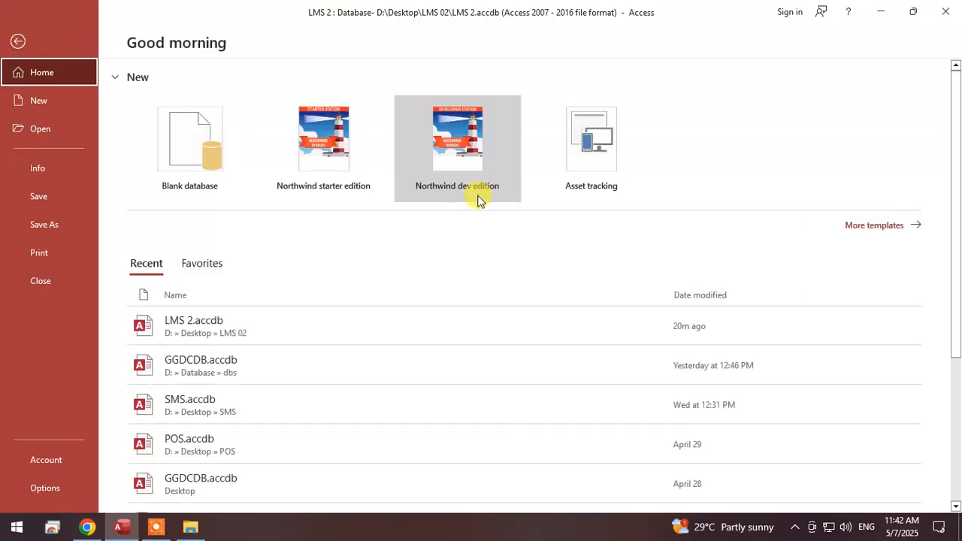
click(18, 46)
Check the StockInF form's row layout in Form View and return to Design View.
right_click(269, 118)
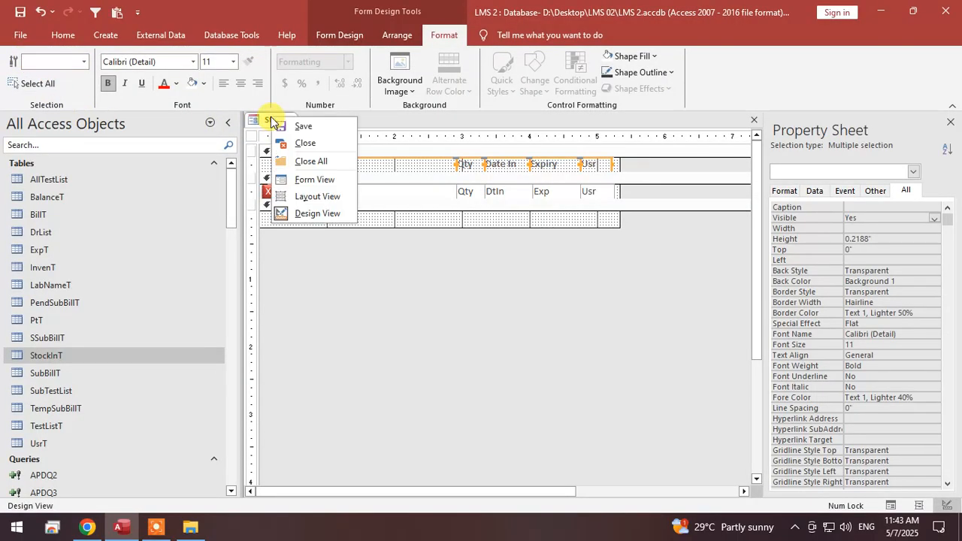
click(275, 122)
right_click(273, 124)
click(322, 180)
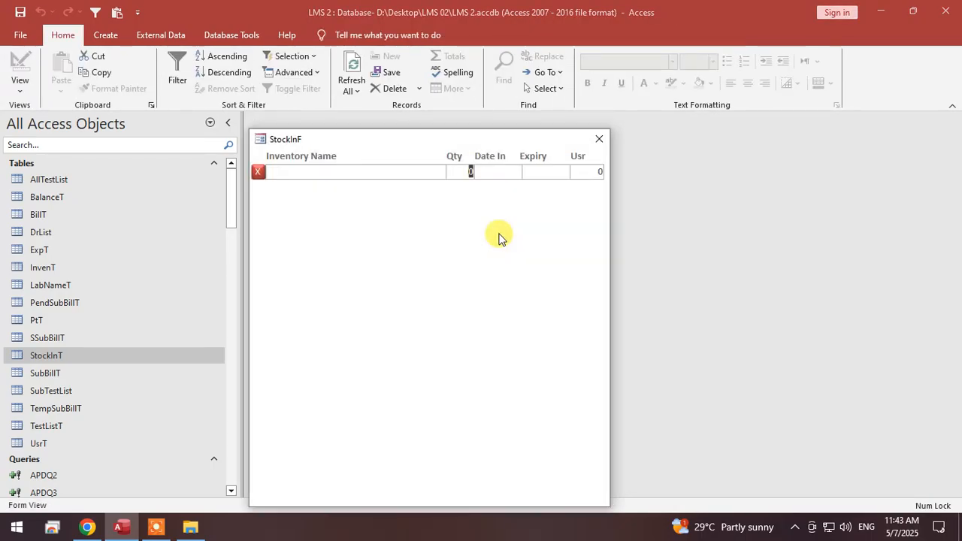
right_click(370, 185)
click(408, 224)
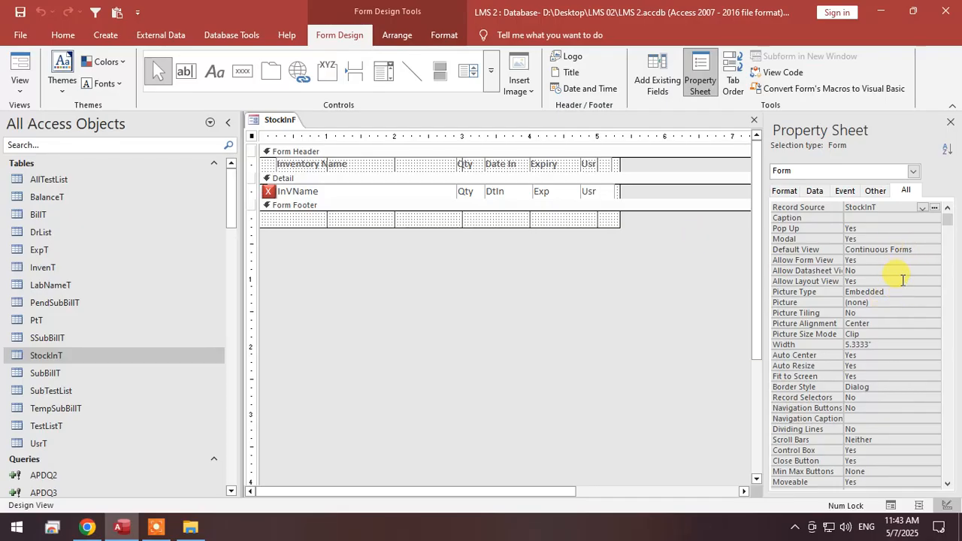
click(19, 69)
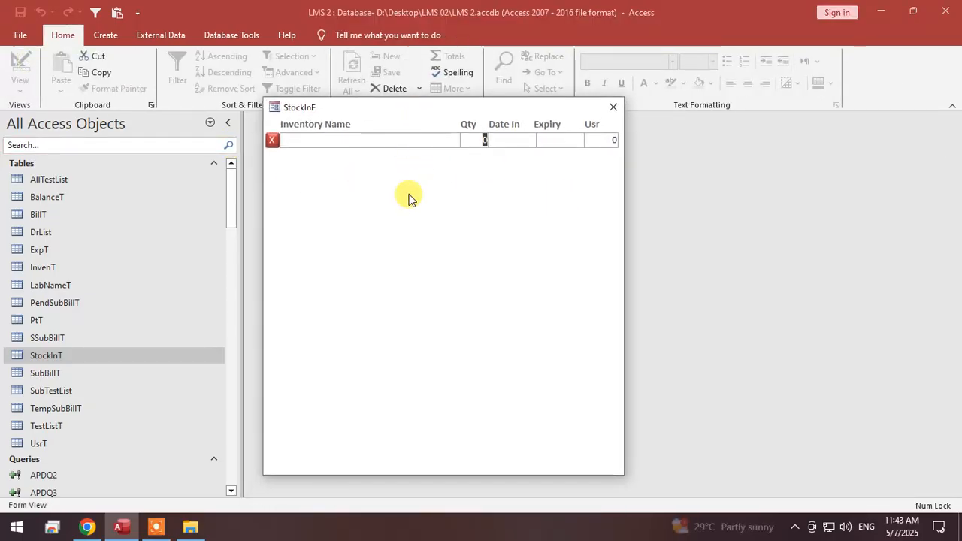
right_click(446, 195)
click(515, 234)
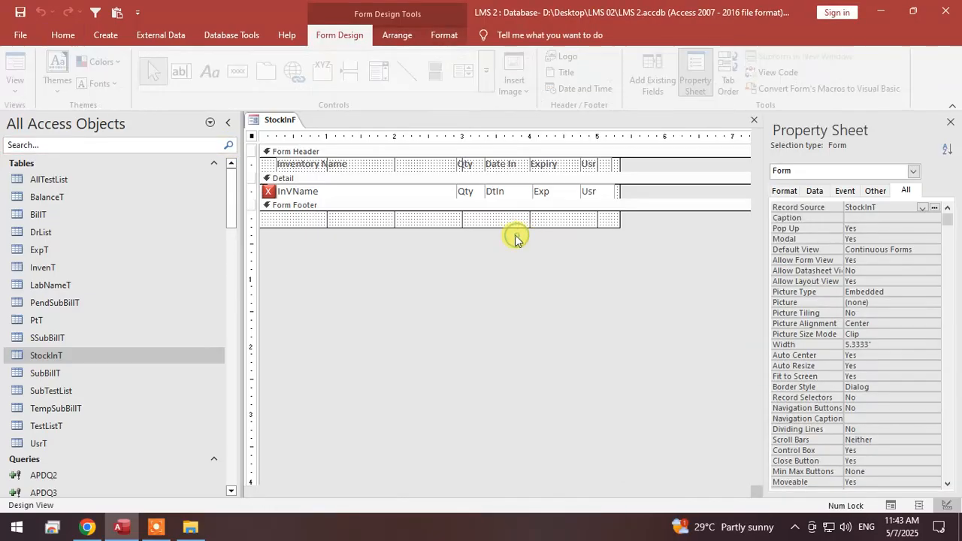
Center the text in the Qty, DtIn, Exp and Usr text boxes.
drag(639, 201, 455, 180)
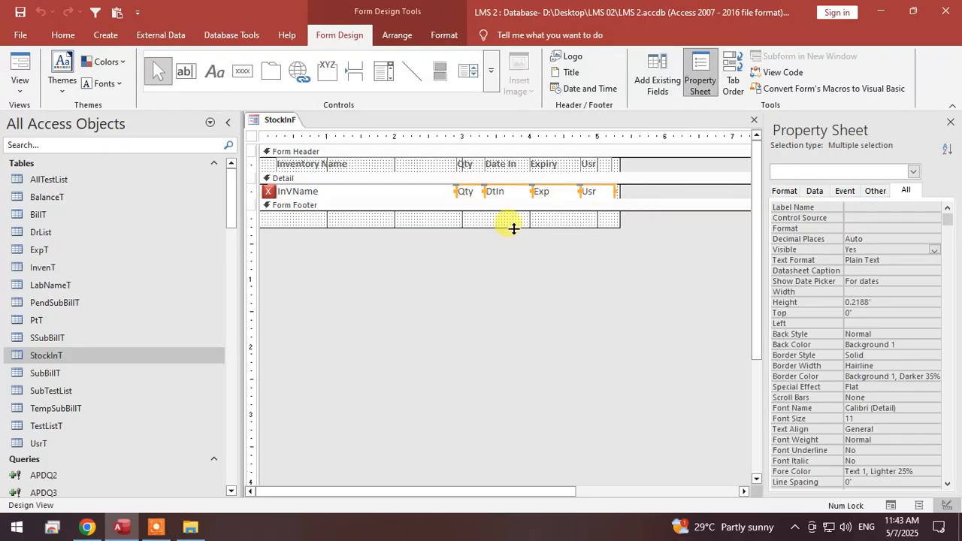
click(24, 38)
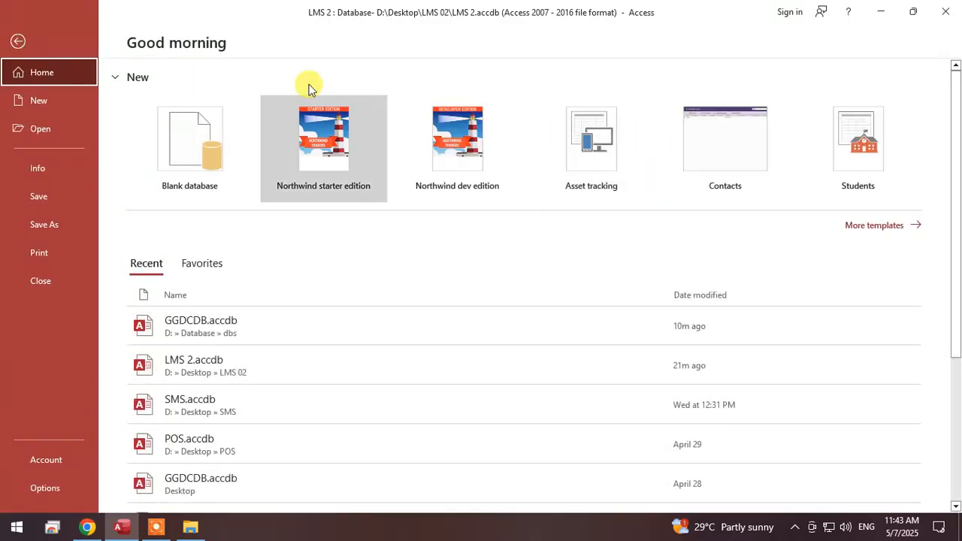
click(32, 42)
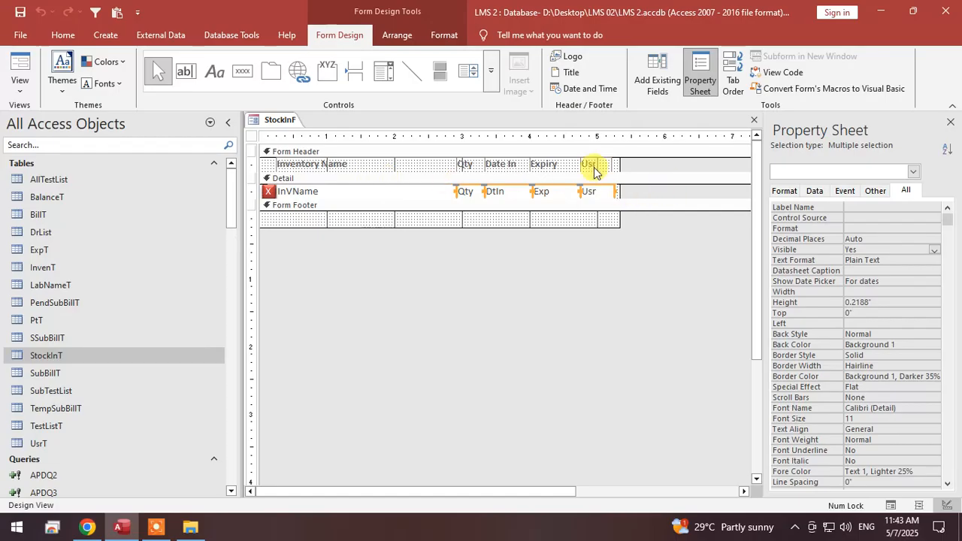
click(63, 35)
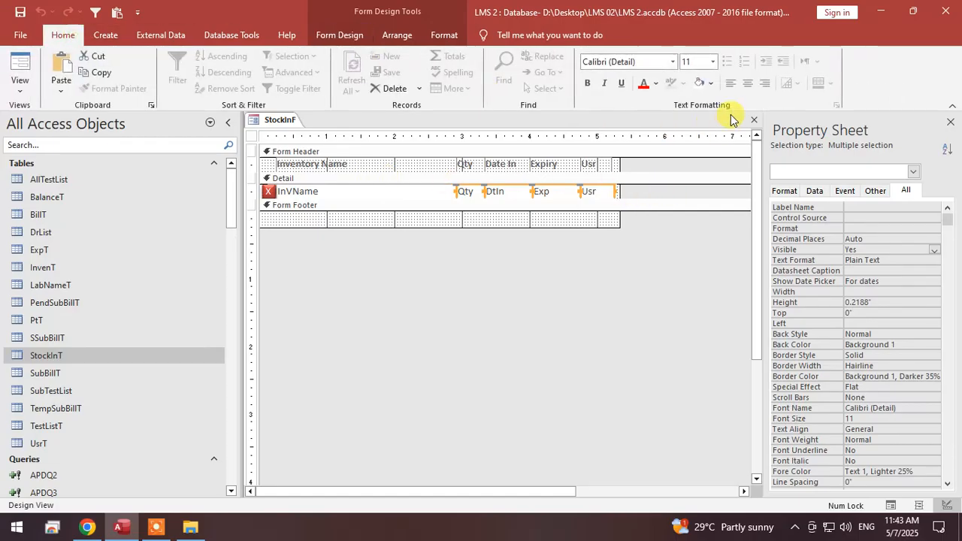
click(748, 89)
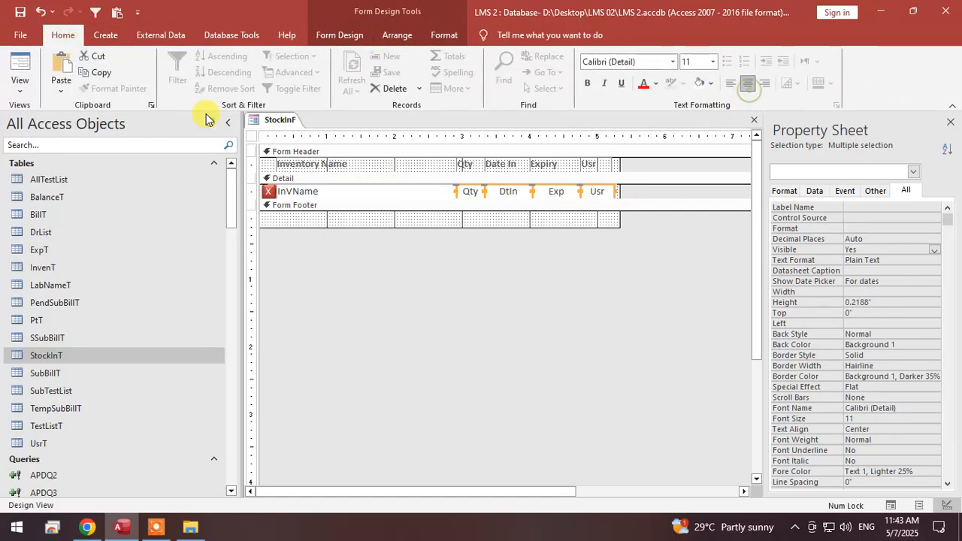
Close the StockInF form.
right_click(284, 120)
click(286, 123)
right_click(286, 123)
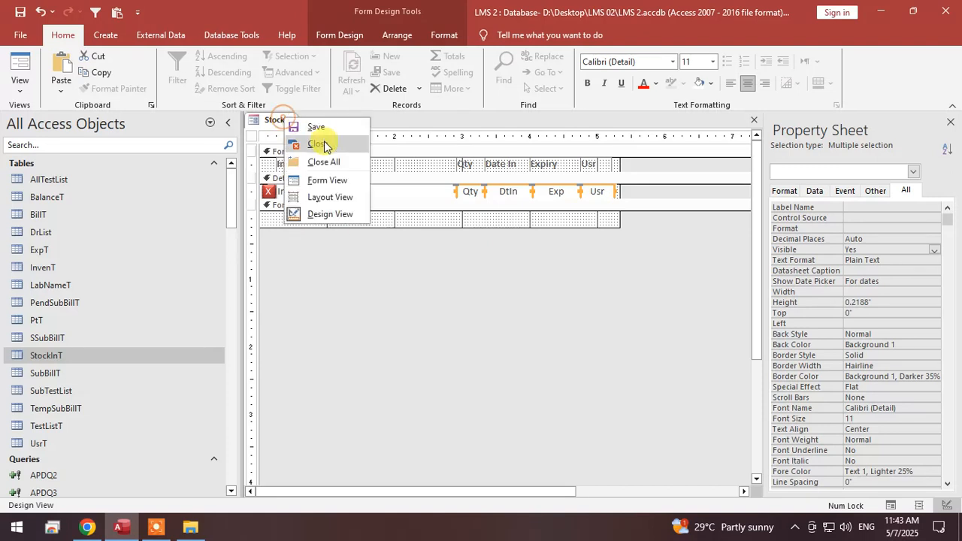
click(323, 141)
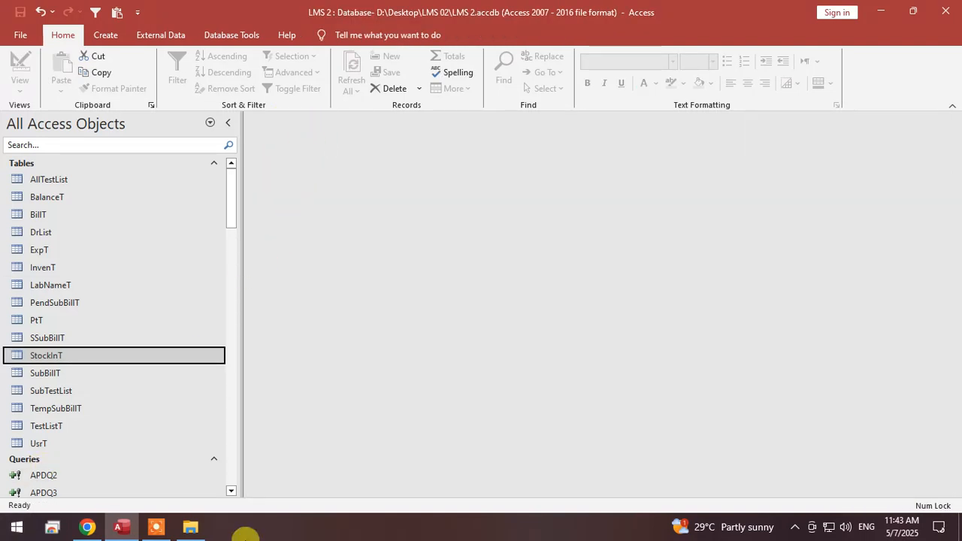
click(121, 527)
click(121, 527)
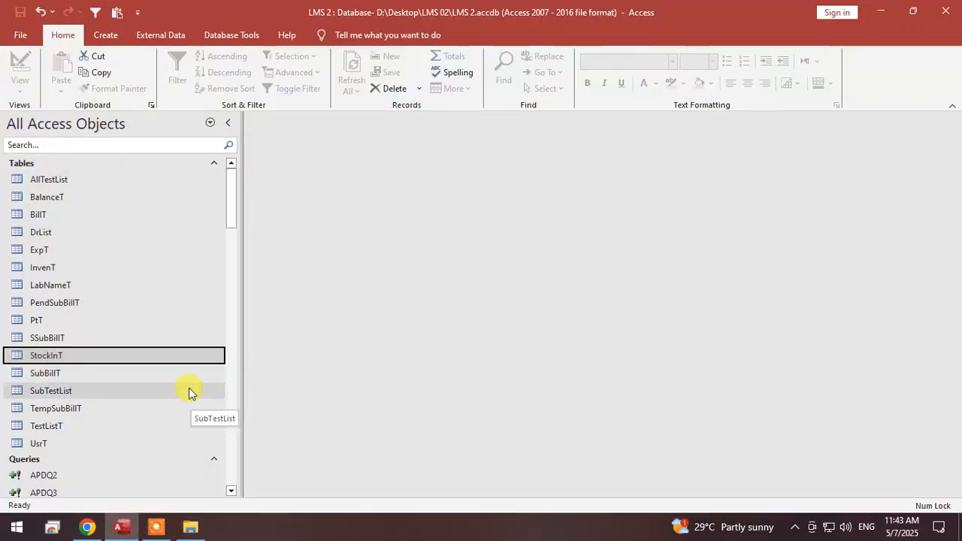
Open the StockInF form in Design View.
scroll(88, 369, down, 14)
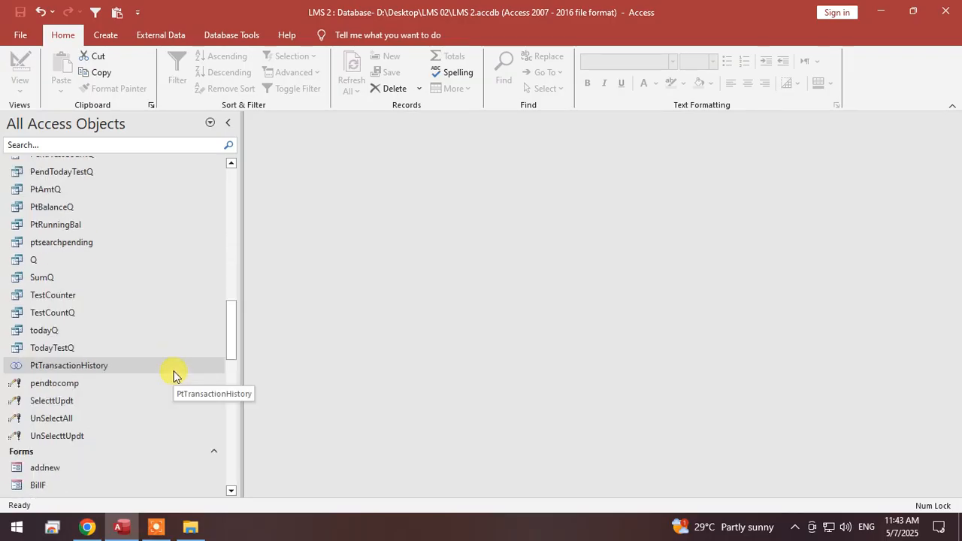
scroll(172, 374, down, 8)
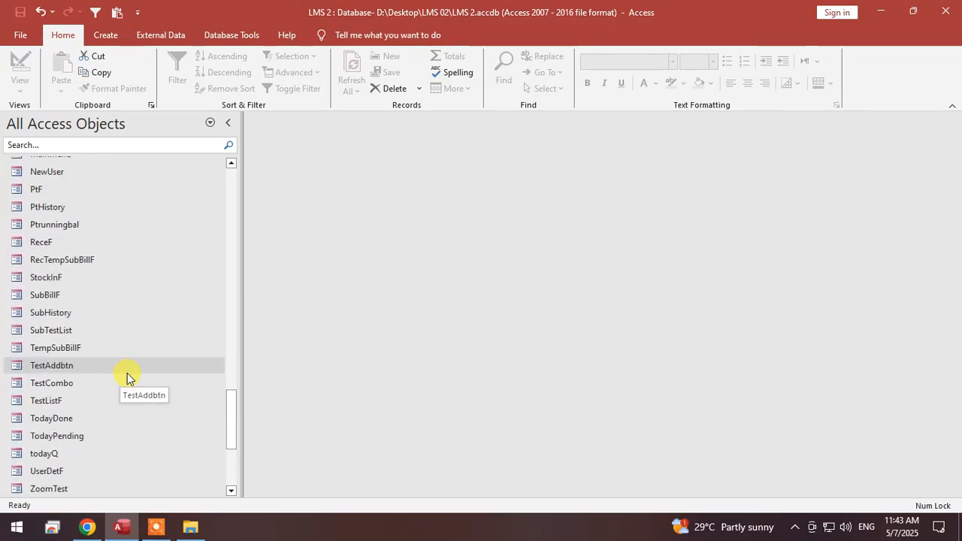
scroll(145, 409, down, 1)
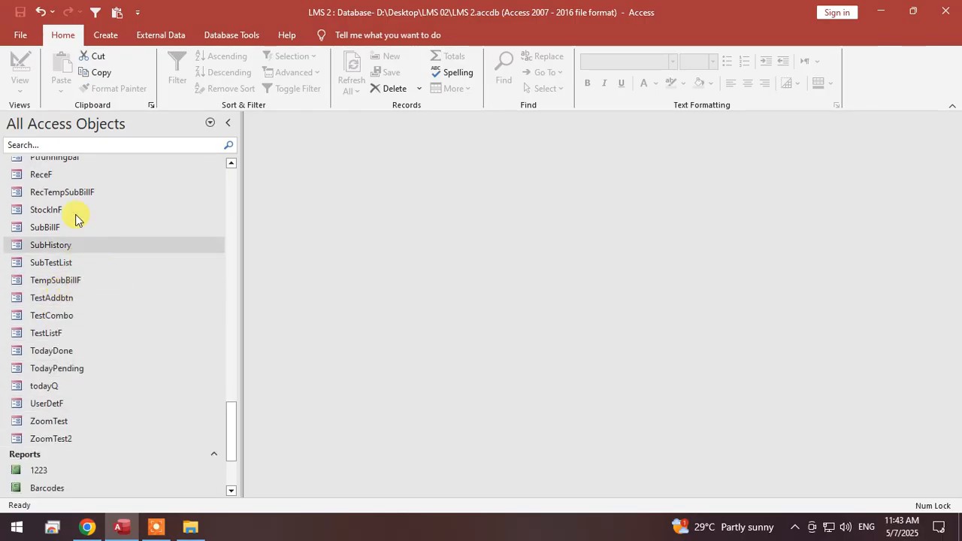
double_click(47, 210)
right_click(455, 161)
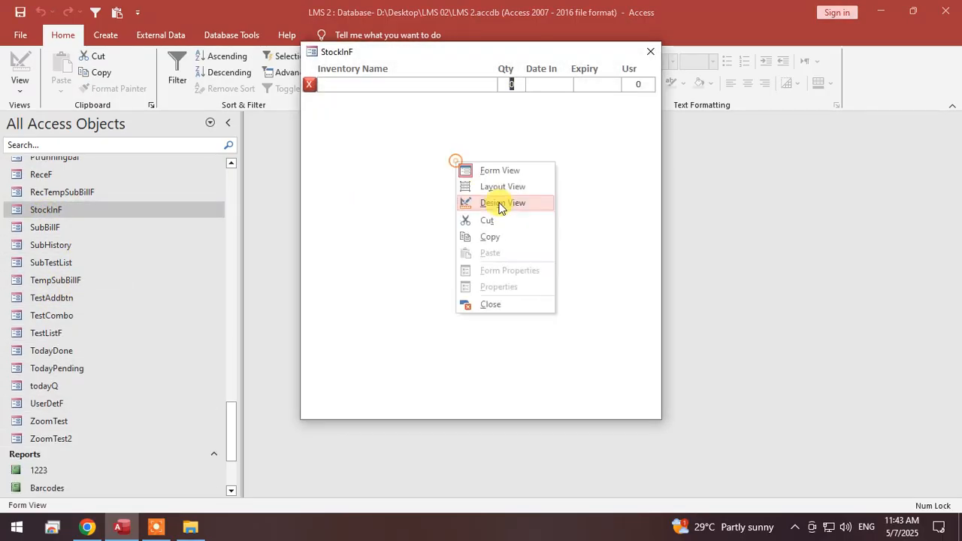
click(499, 203)
Change the InVName text box in the Detail section to a combo box and show its data properties.
click(345, 190)
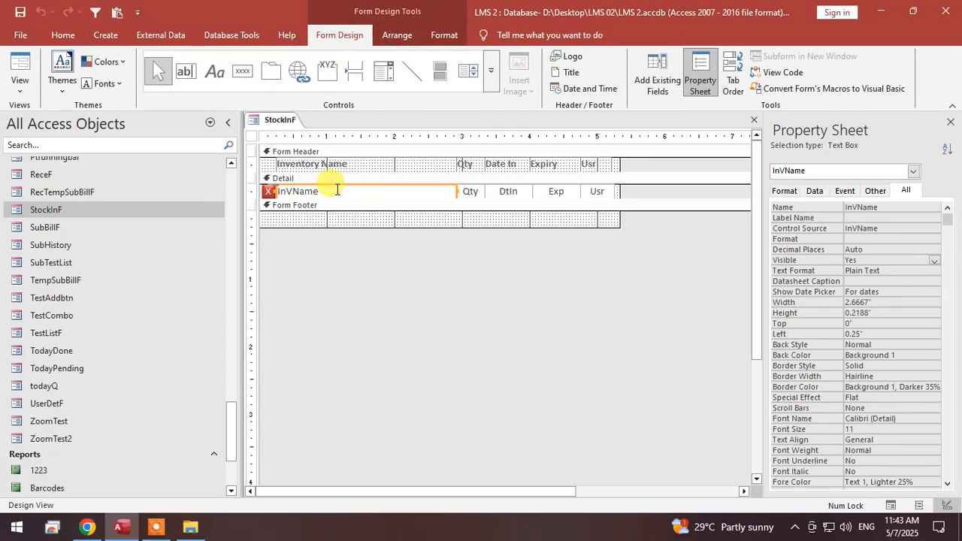
right_click(336, 190)
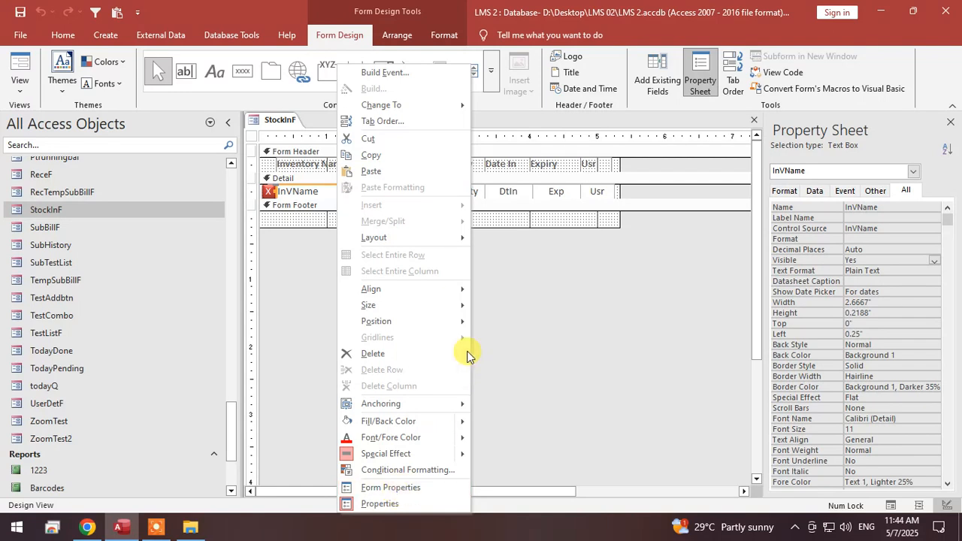
click(450, 106)
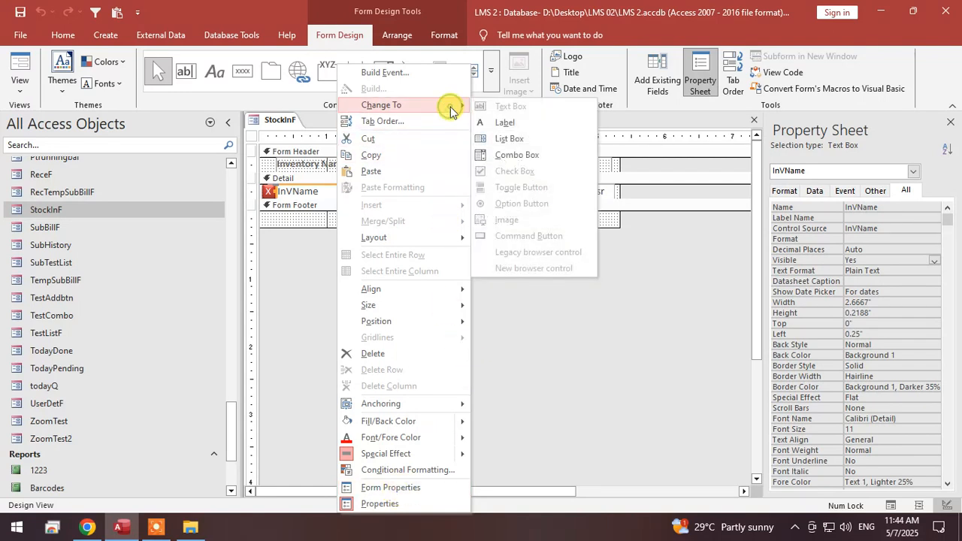
click(551, 156)
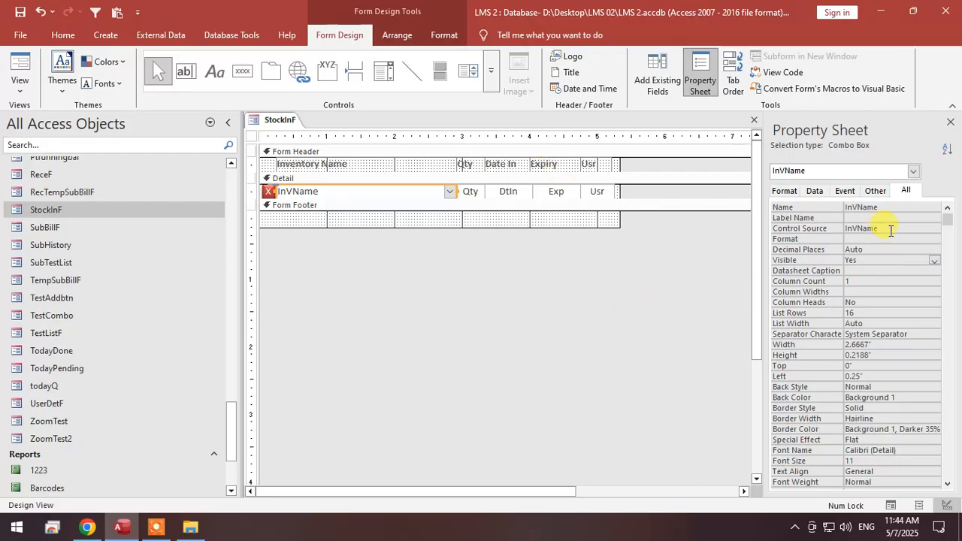
click(820, 194)
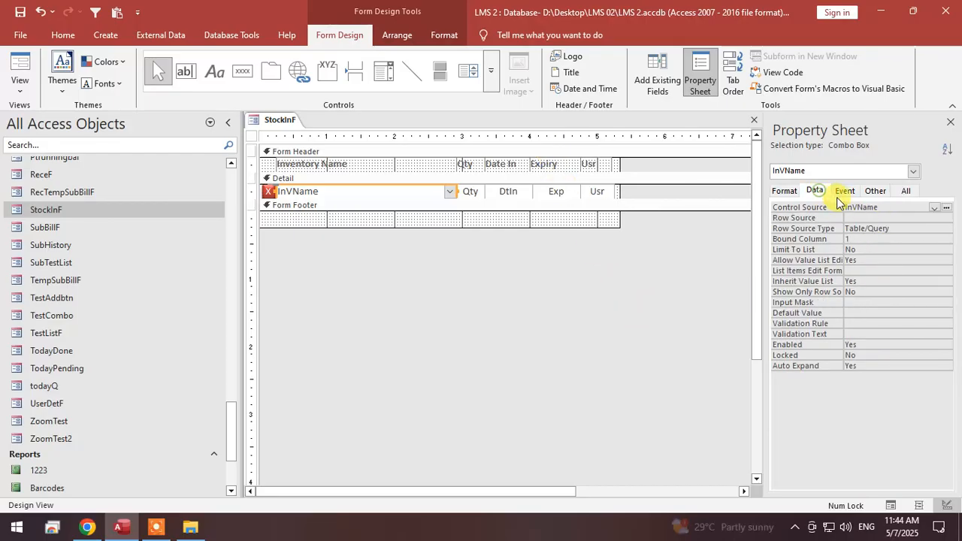
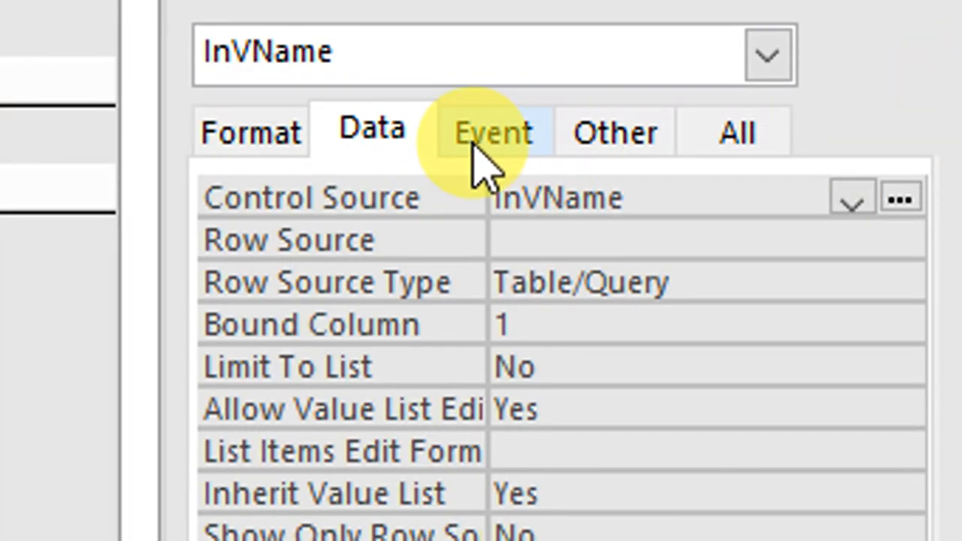
Review the property categories of the InVName combo box and check its Control Source.
click(476, 147)
click(364, 150)
click(522, 156)
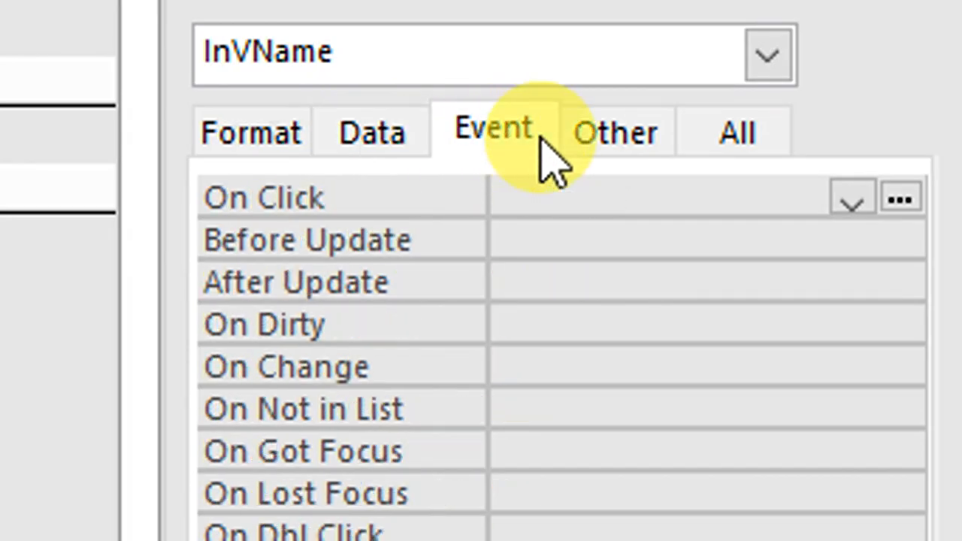
click(605, 156)
click(755, 146)
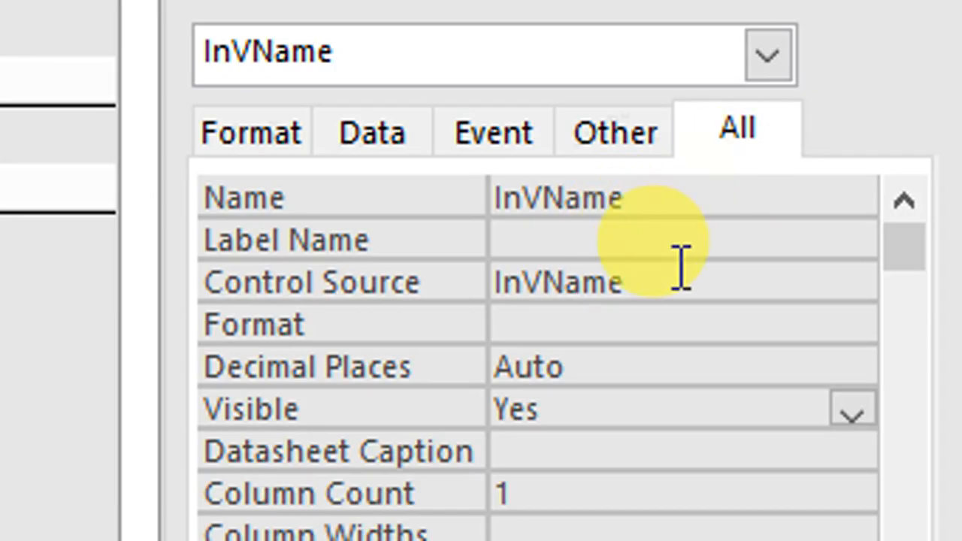
drag(676, 274, 496, 268)
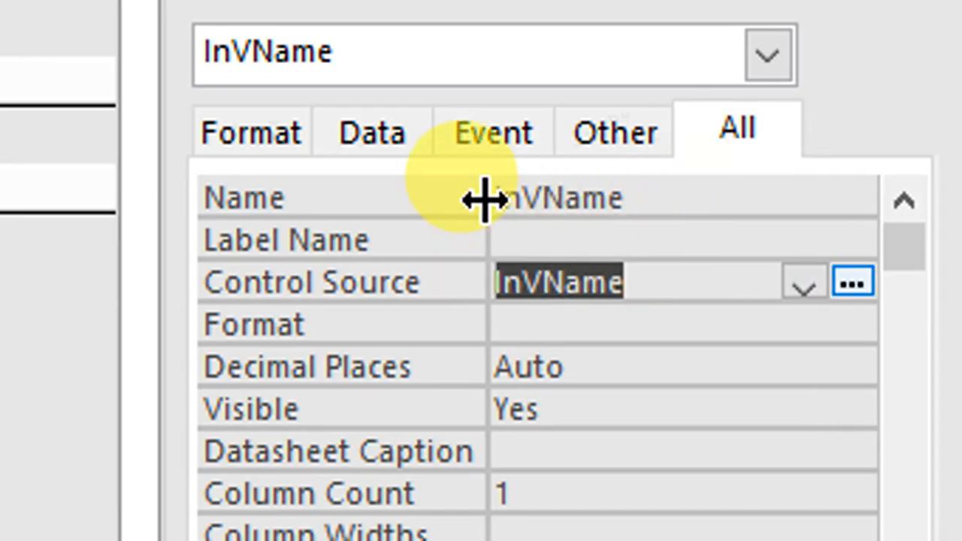
click(498, 143)
click(425, 137)
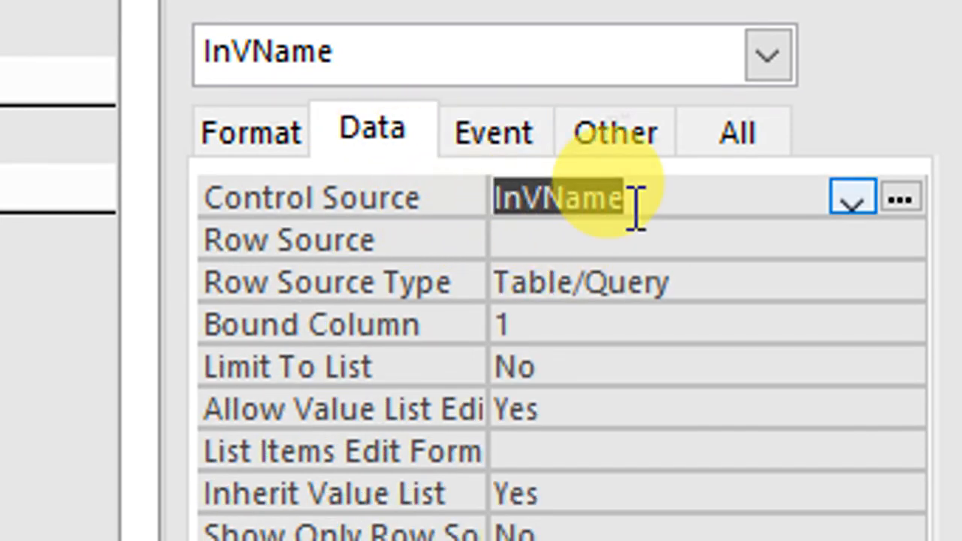
drag(646, 204, 474, 214)
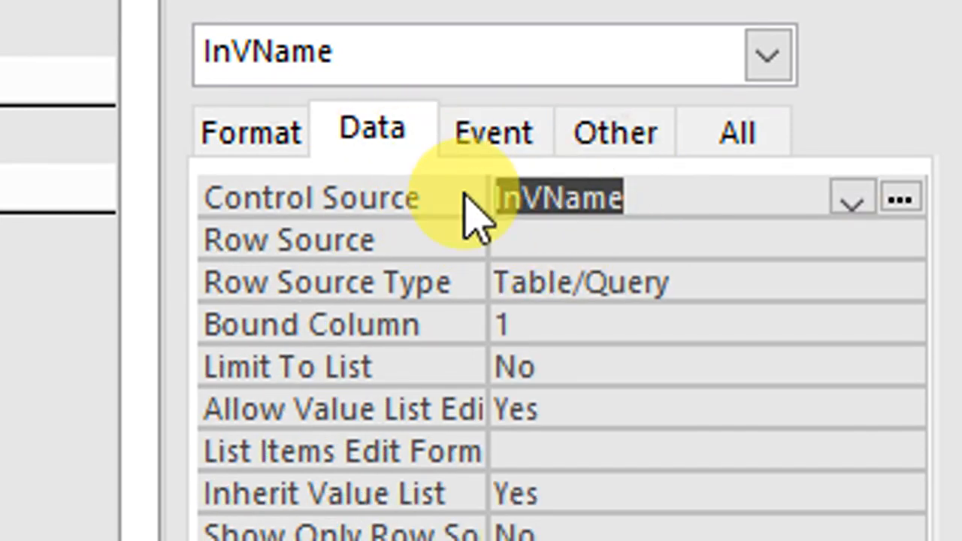
Build a query for the InVName combo box's Row Source and add the InvenT table to it.
click(581, 238)
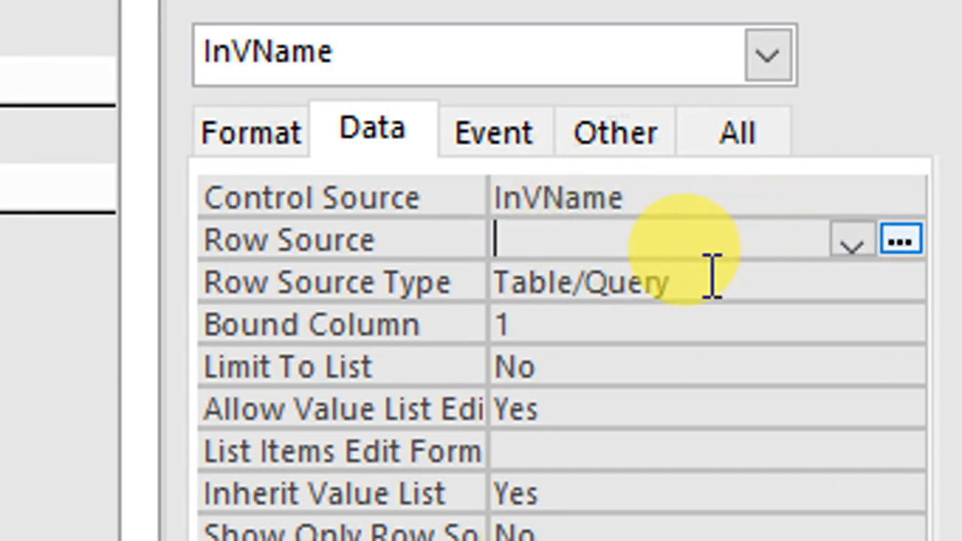
drag(505, 284, 697, 287)
click(703, 285)
click(710, 243)
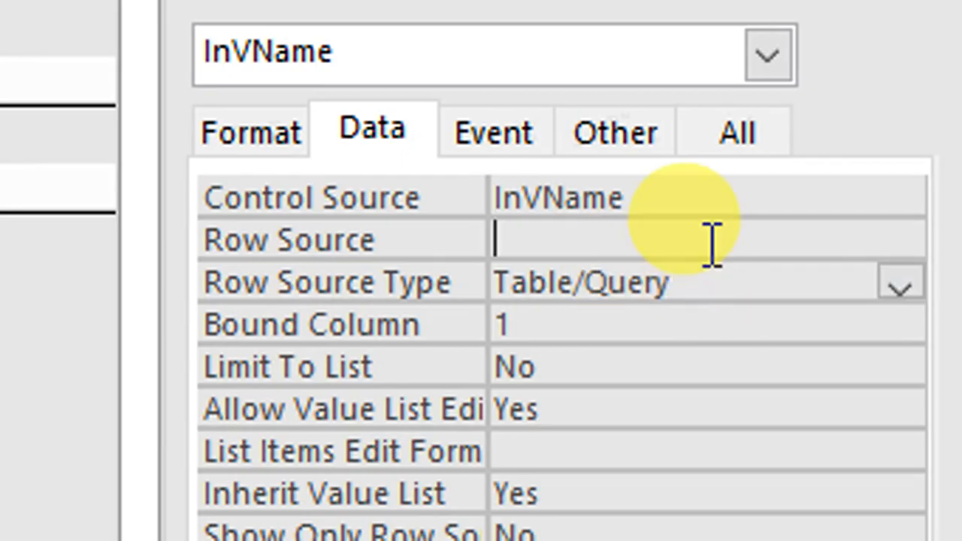
click(901, 241)
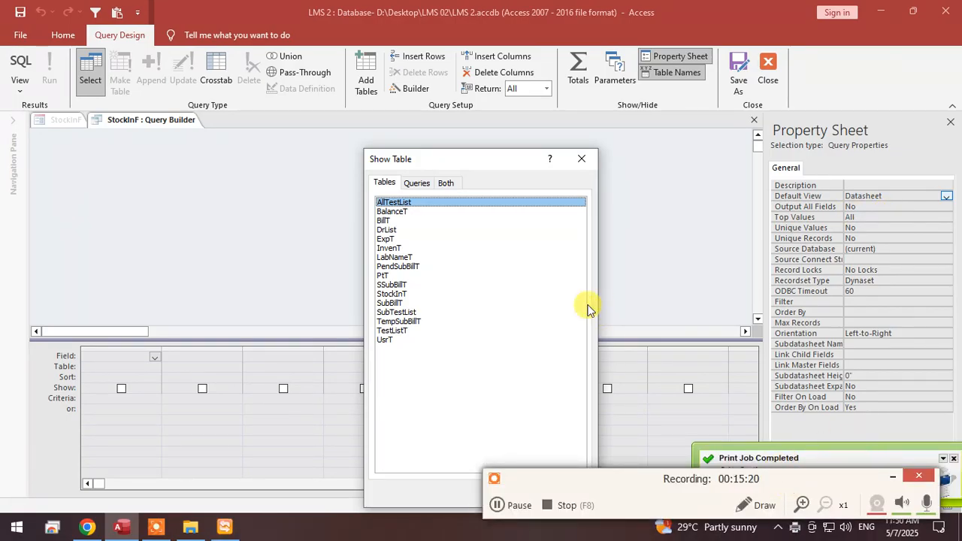
double_click(389, 249)
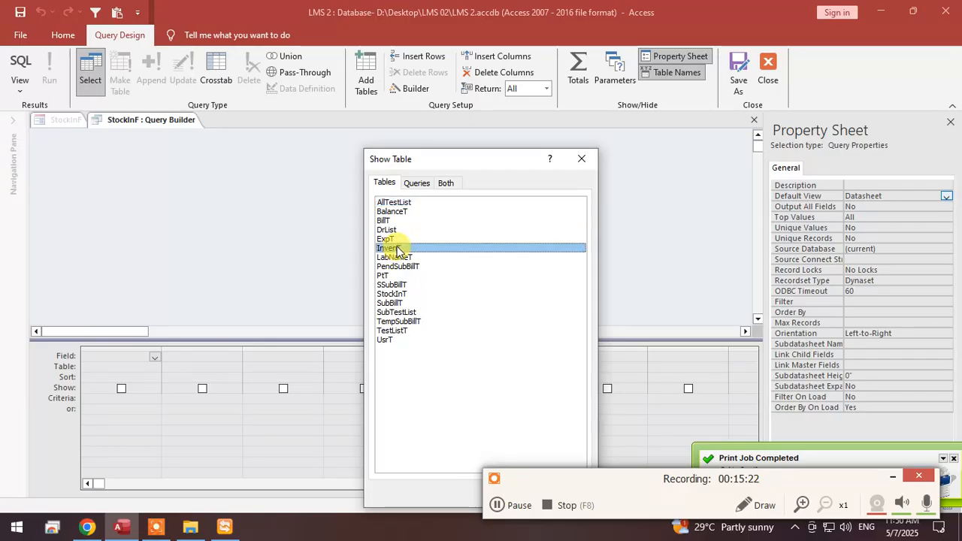
double_click(107, 190)
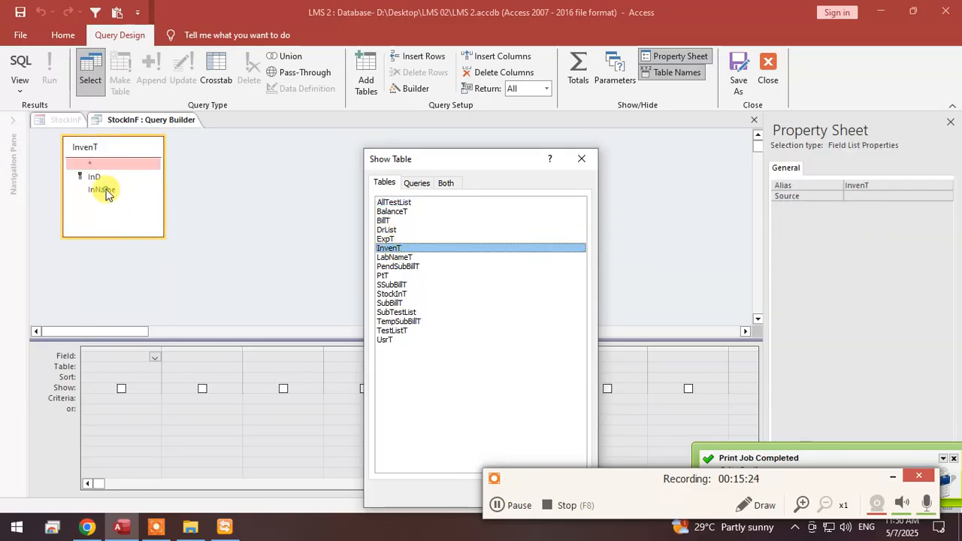
click(581, 158)
Add the InName field followed by the InD field from InvenT to the row source query.
click(99, 193)
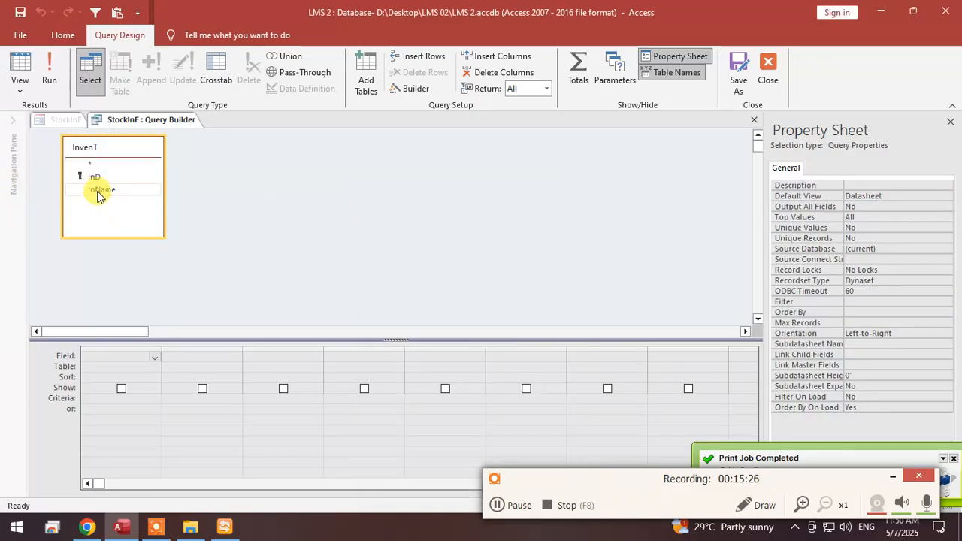
double_click(100, 193)
double_click(94, 177)
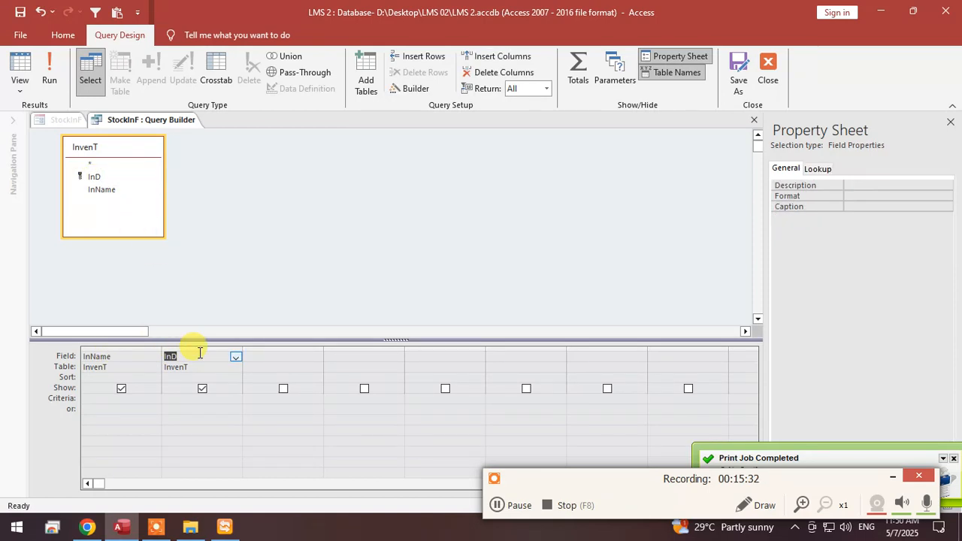
Save the row source query and close the query builder to return to the StockInF design.
right_click(126, 119)
click(138, 127)
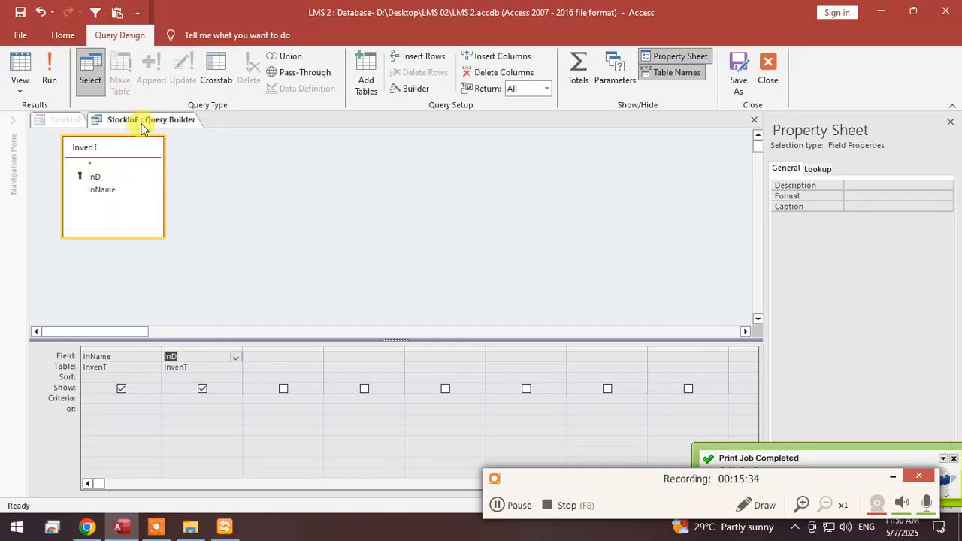
right_click(141, 122)
click(167, 138)
right_click(168, 122)
click(202, 151)
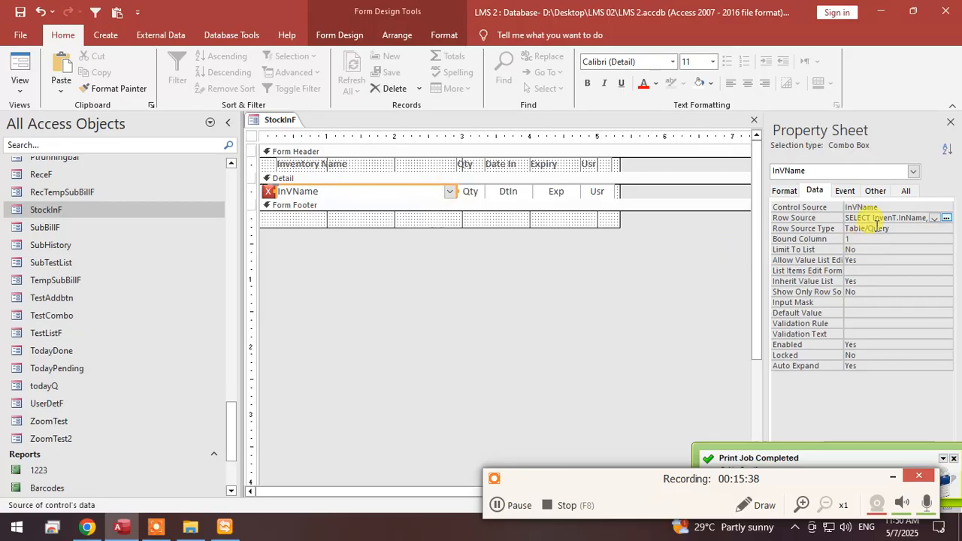
Create an After Update event procedure for the InVName combo box with the Code Builder.
click(845, 192)
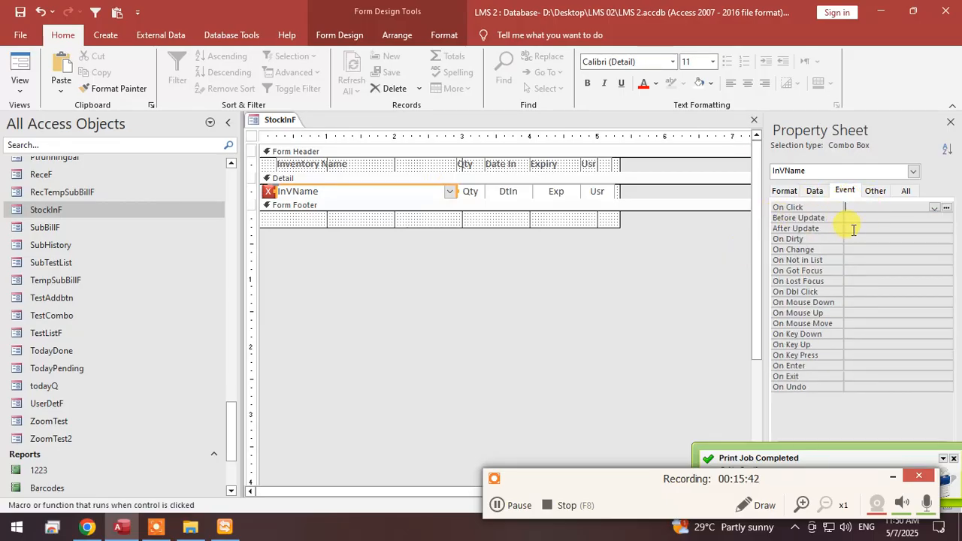
click(853, 229)
click(945, 228)
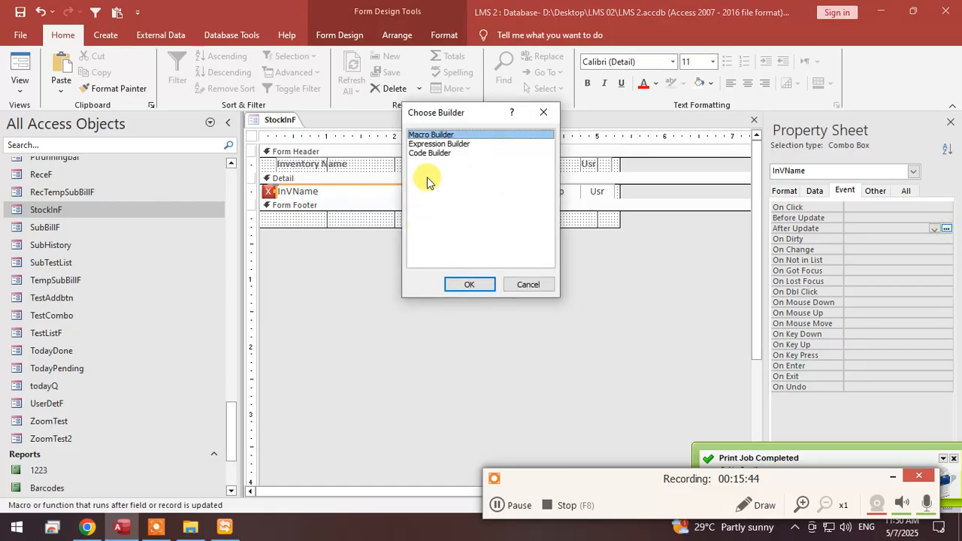
click(444, 153)
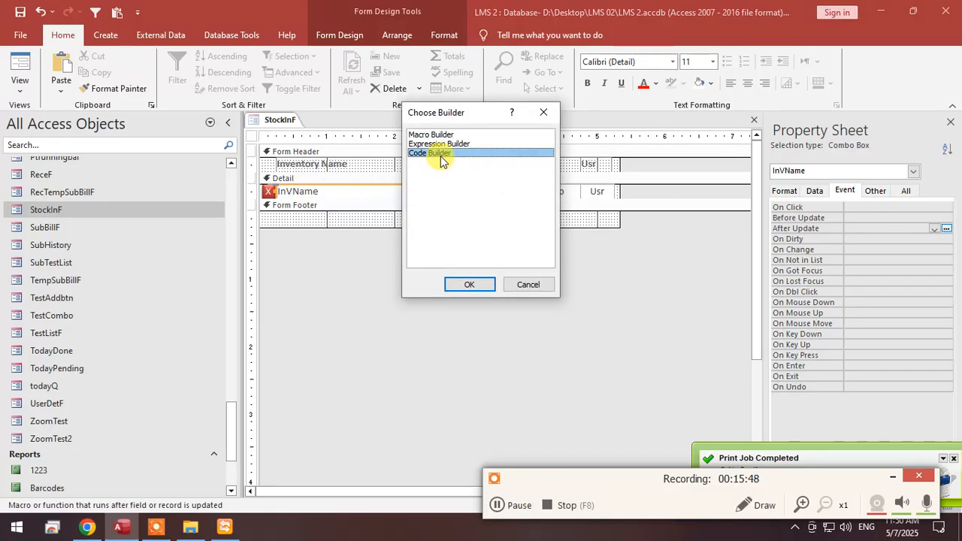
double_click(440, 152)
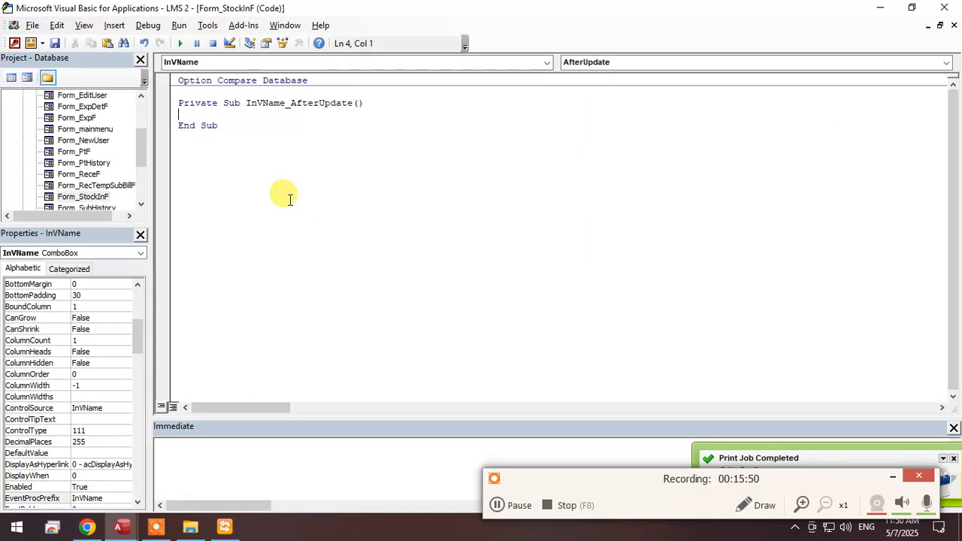
Write Me.InD = Me.InVName.Column(1) in the InVName_AfterUpdate procedure, save the code and return to the form design.
text(me.)
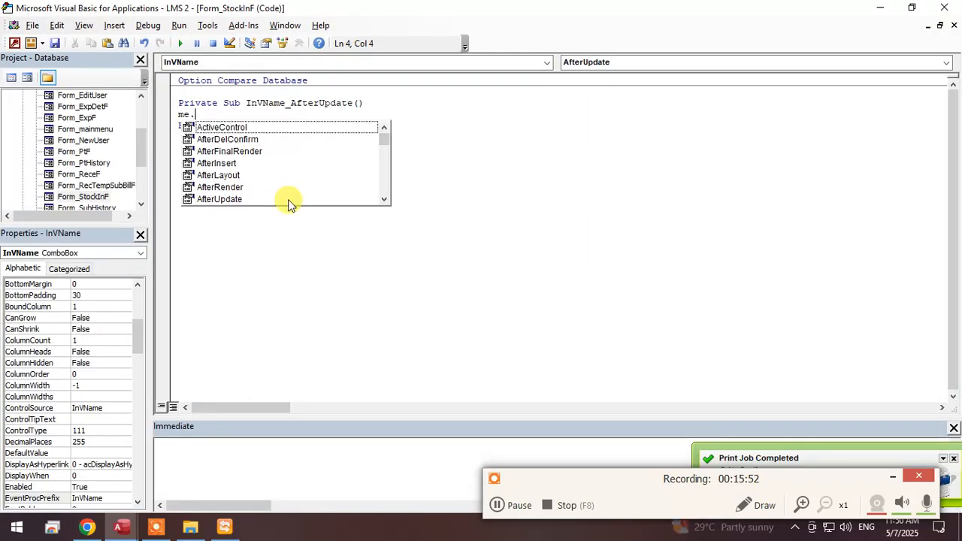
text(i)
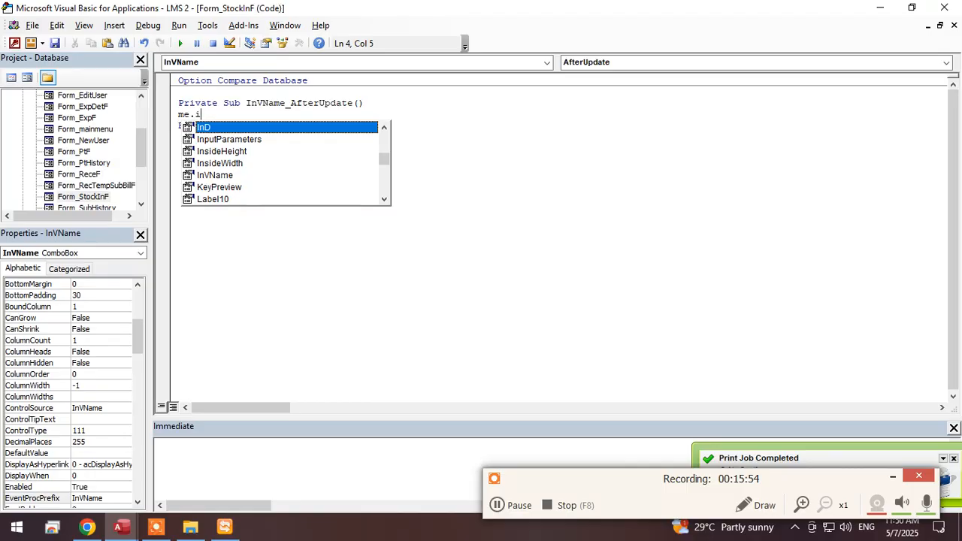
key(Tab)
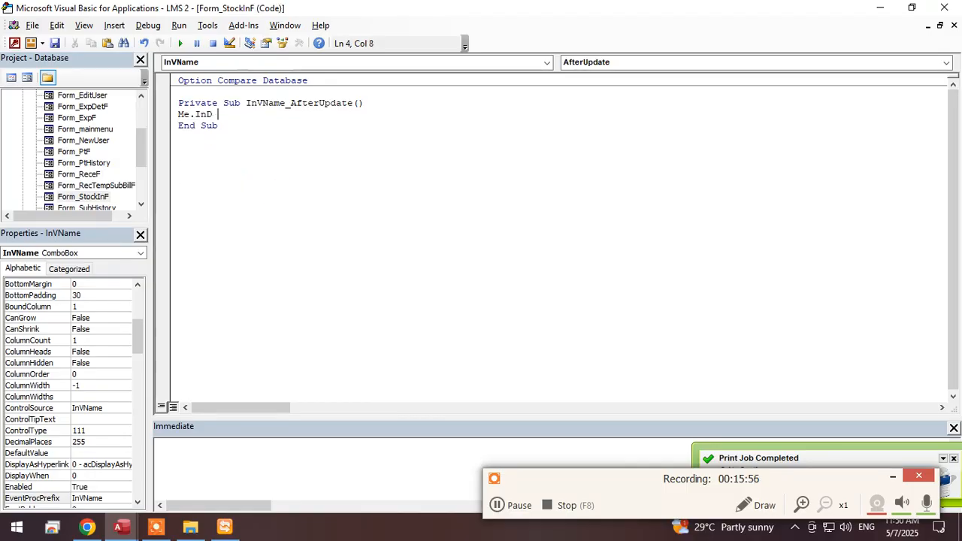
text(= me.)
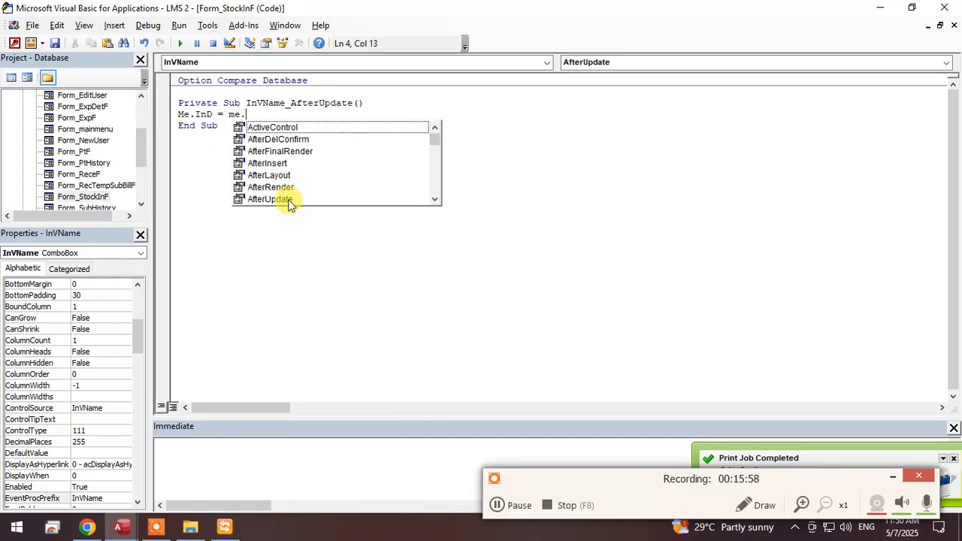
text(inv)
key(Tab)
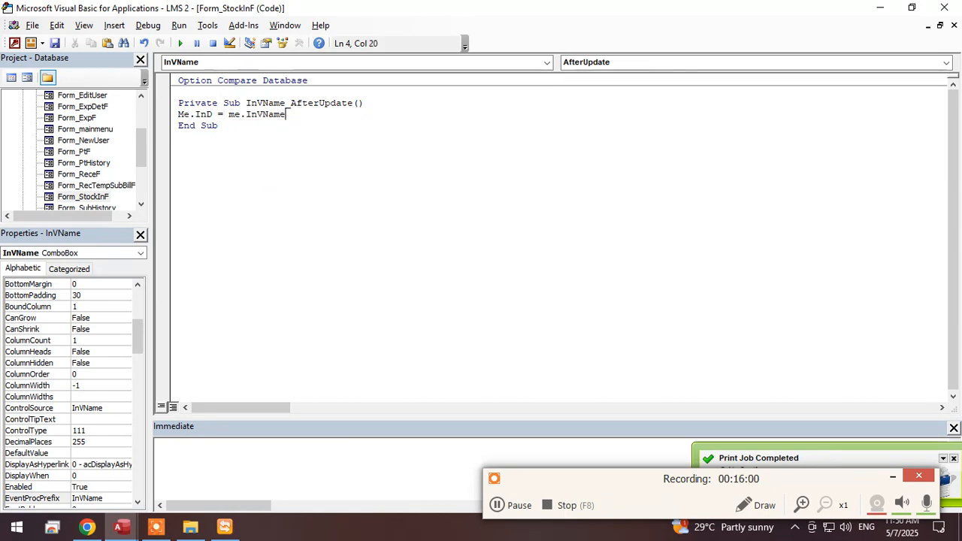
text(.col)
key(Tab)
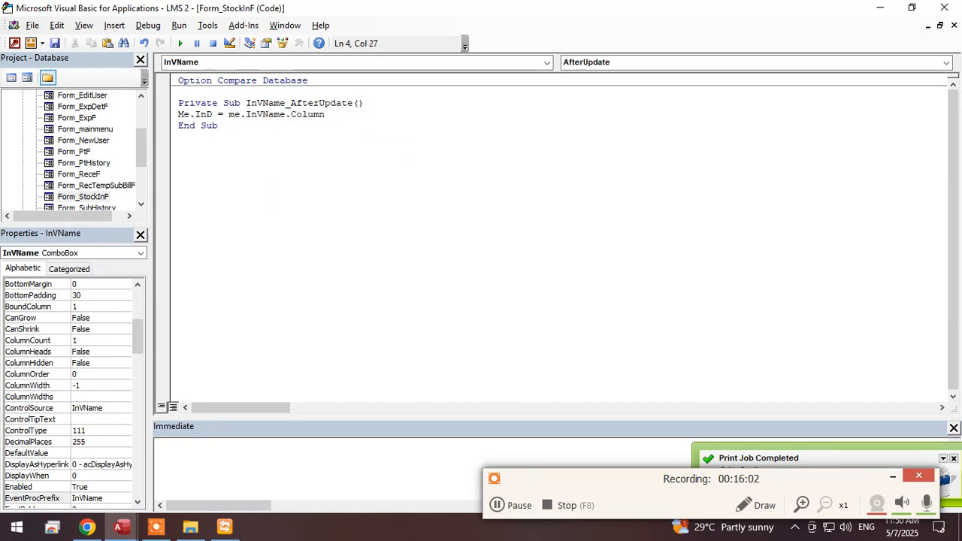
text((1)
key(ctrl+s)
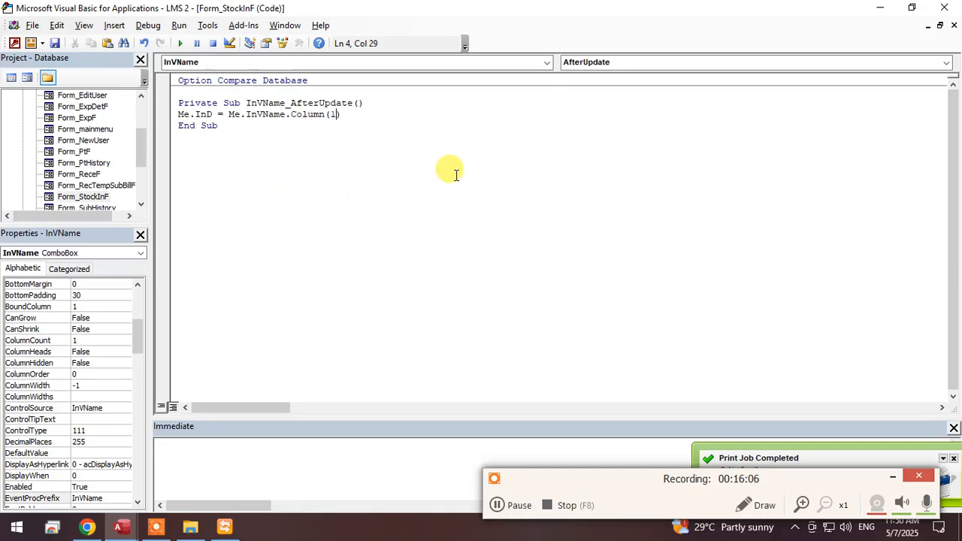
click(883, 9)
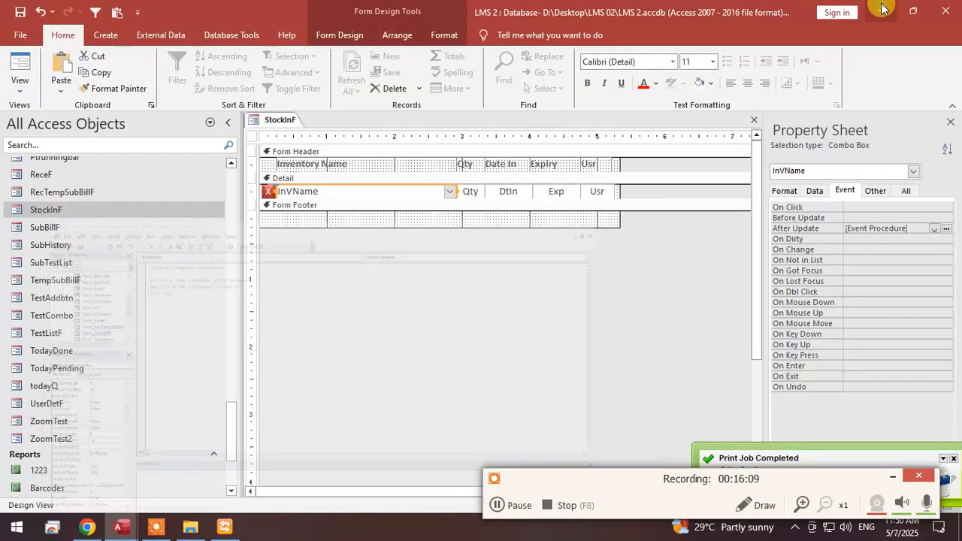
Show StockInF in Form View and start a record for Syring 5 cc with quantity 50.
click(18, 66)
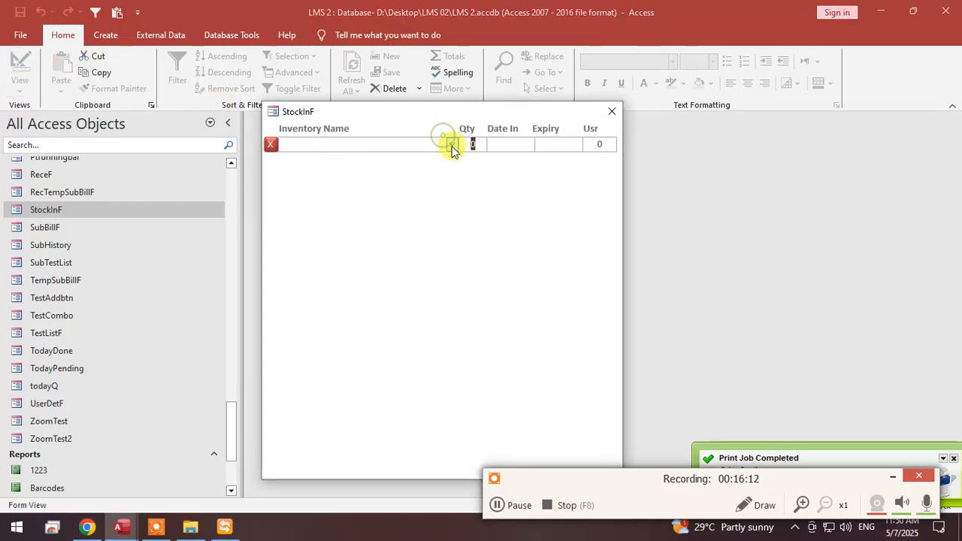
click(452, 145)
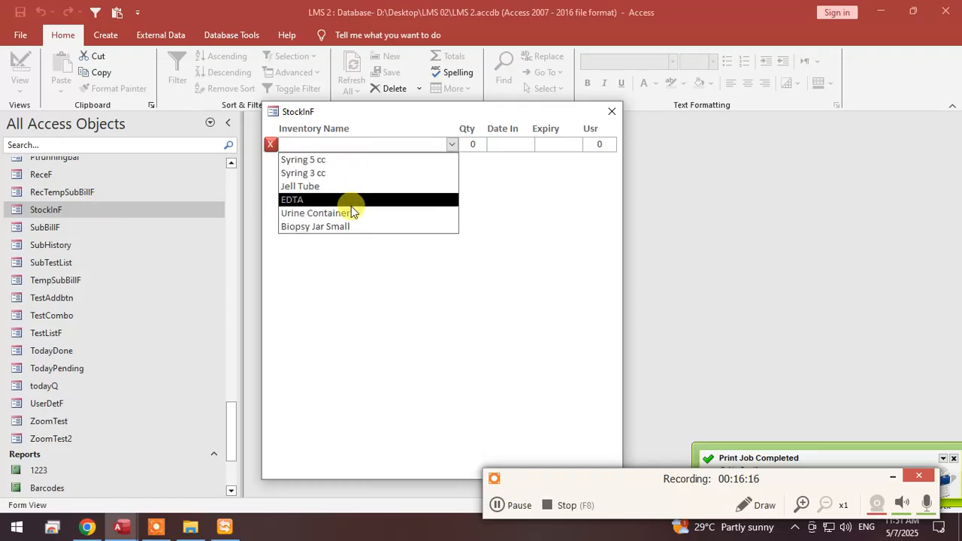
click(294, 161)
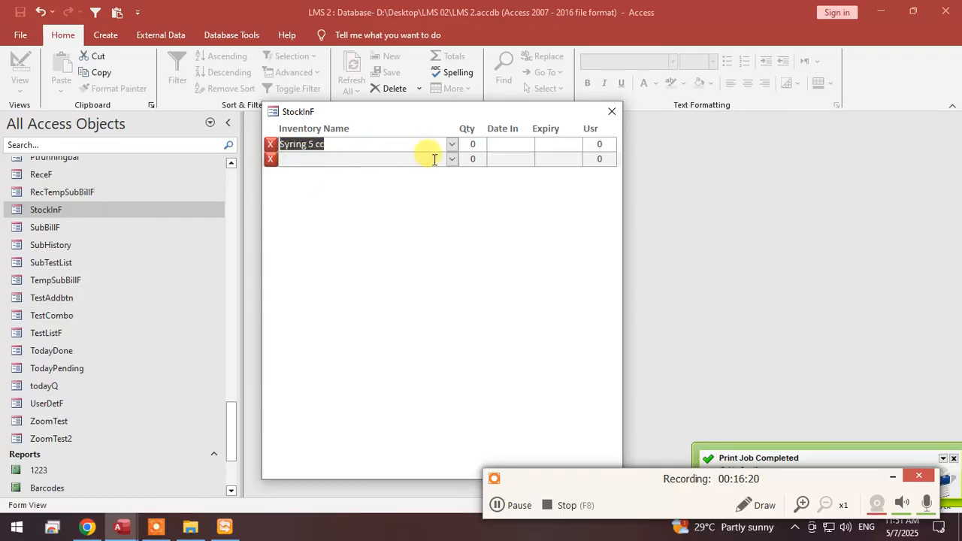
click(470, 143)
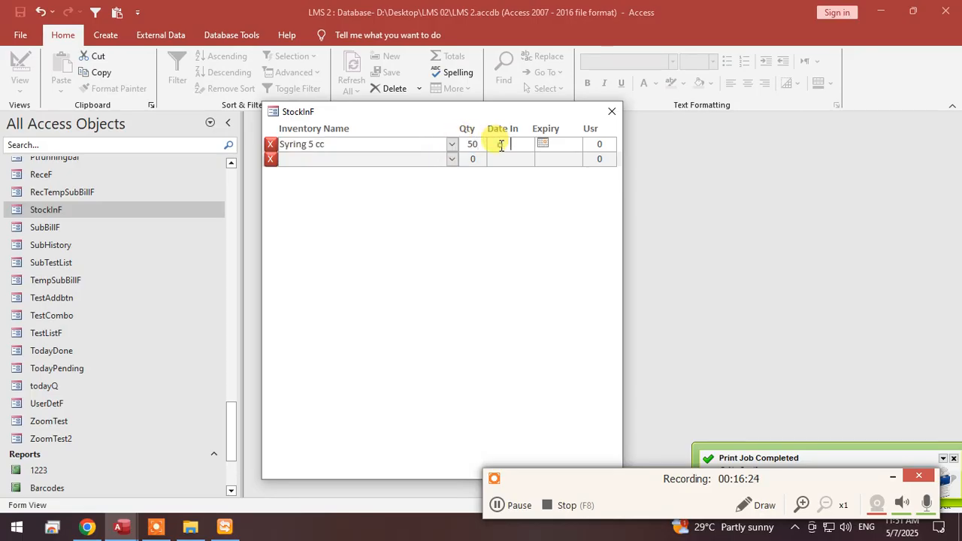
Set the Syring 5 cc record's Date In to 5/7/2025 and its Expiry to 5/30/2025.
click(542, 144)
click(485, 195)
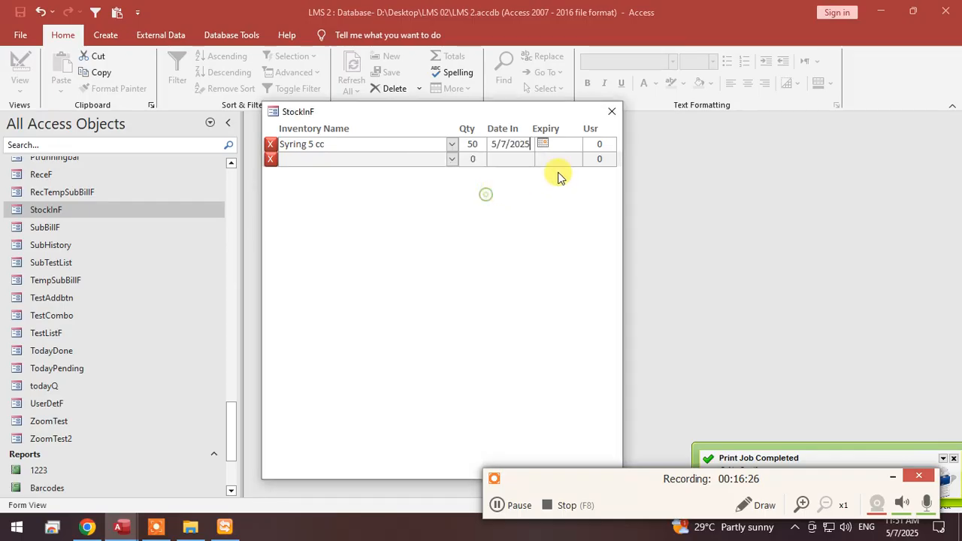
click(570, 143)
click(592, 144)
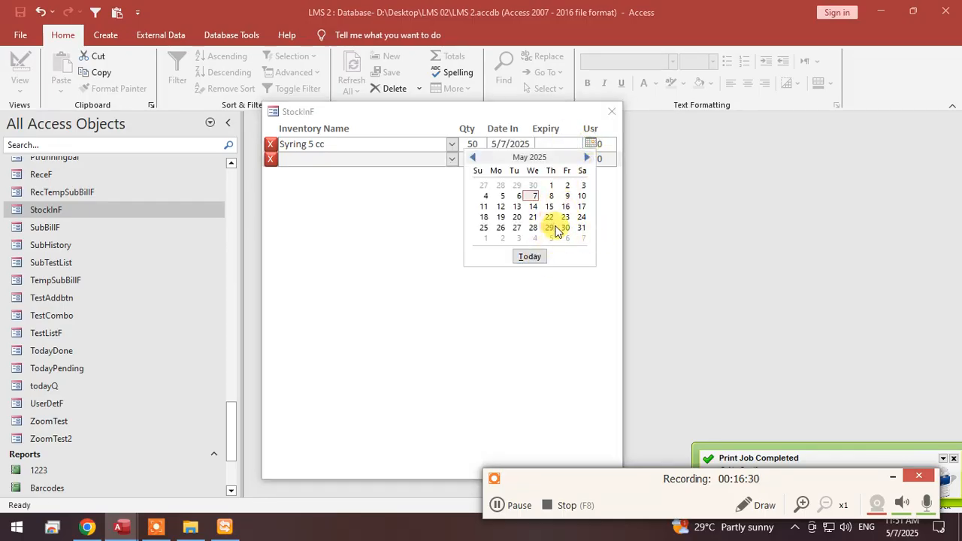
click(565, 227)
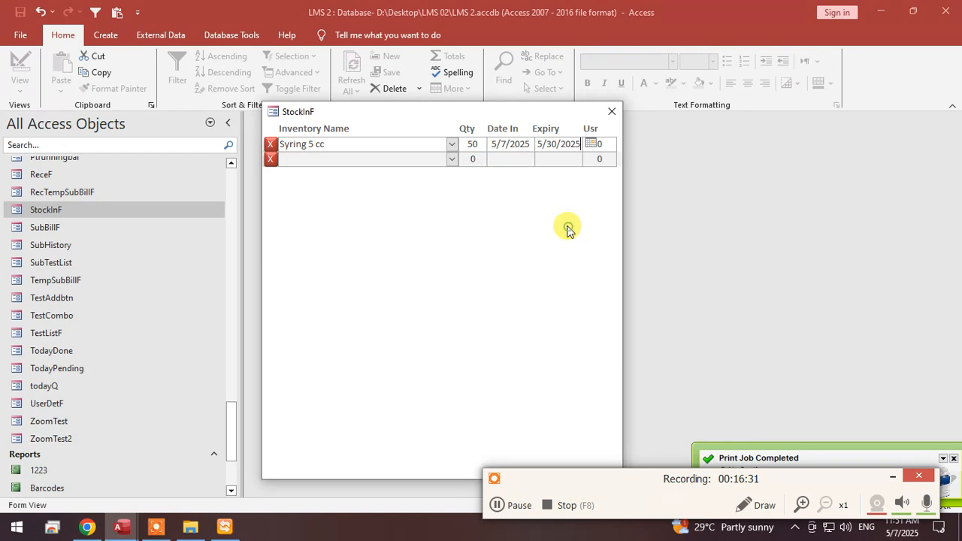
click(597, 143)
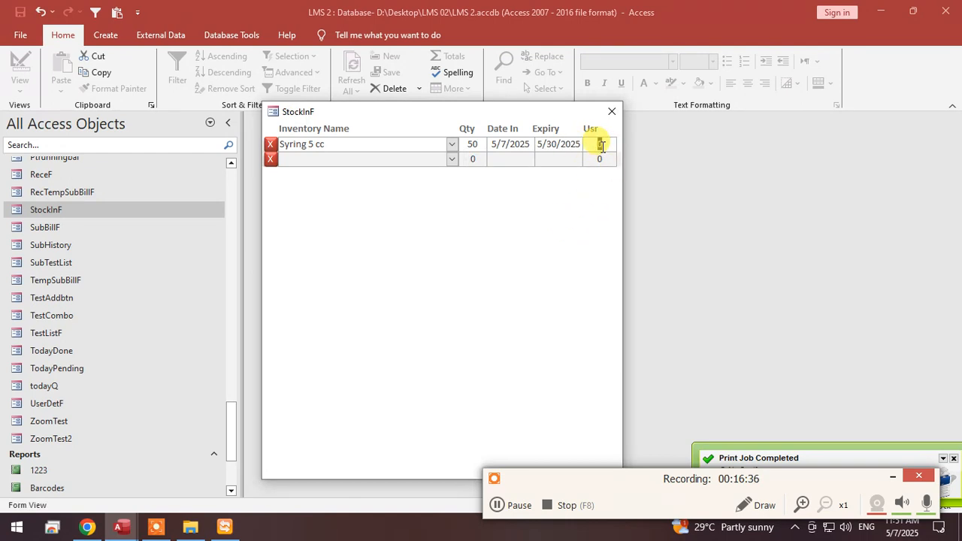
Start a new StockInF record for Jell Tube with quantity 100.
click(451, 159)
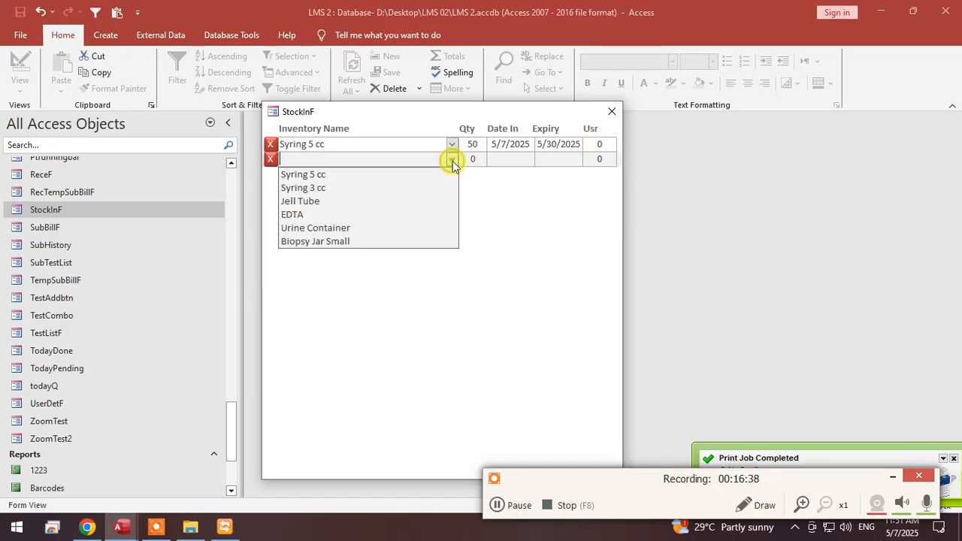
click(383, 202)
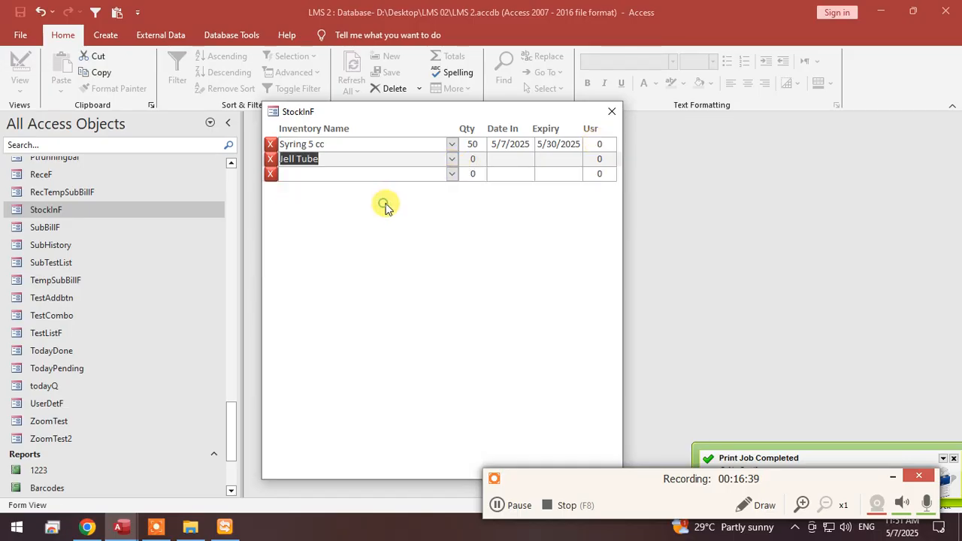
click(478, 159)
text(100)
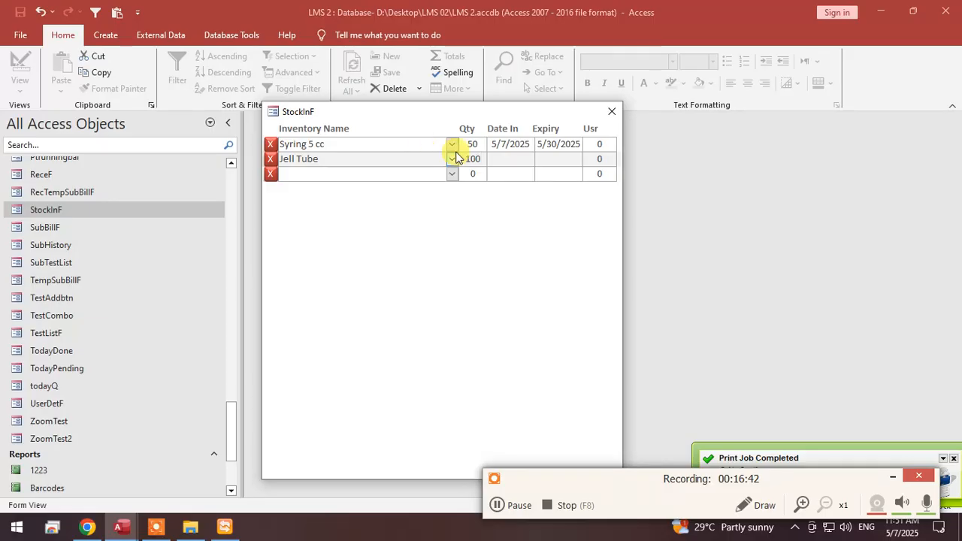
Set the Jell Tube record's Date In to 5/7/2025 and its Expiry to 6/20/2025.
click(518, 158)
click(542, 159)
click(538, 172)
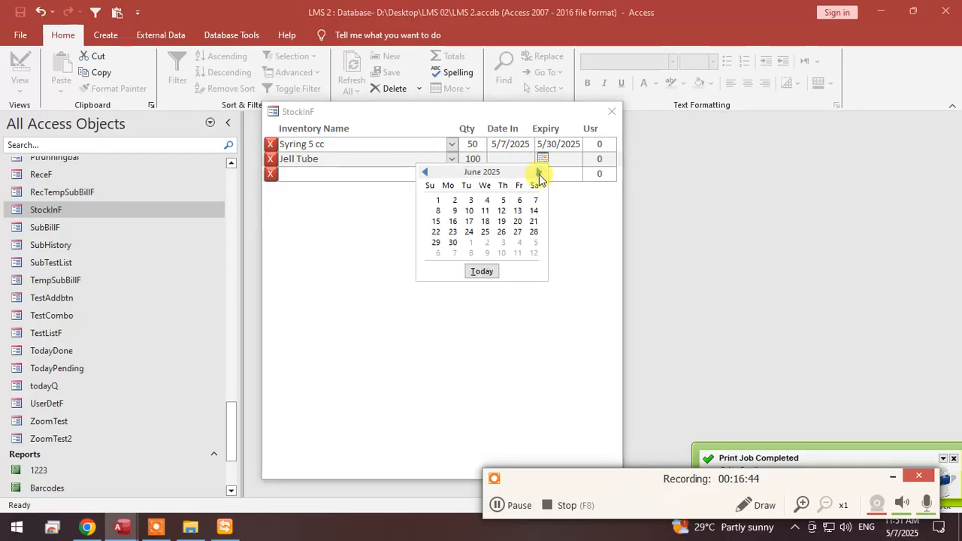
click(533, 233)
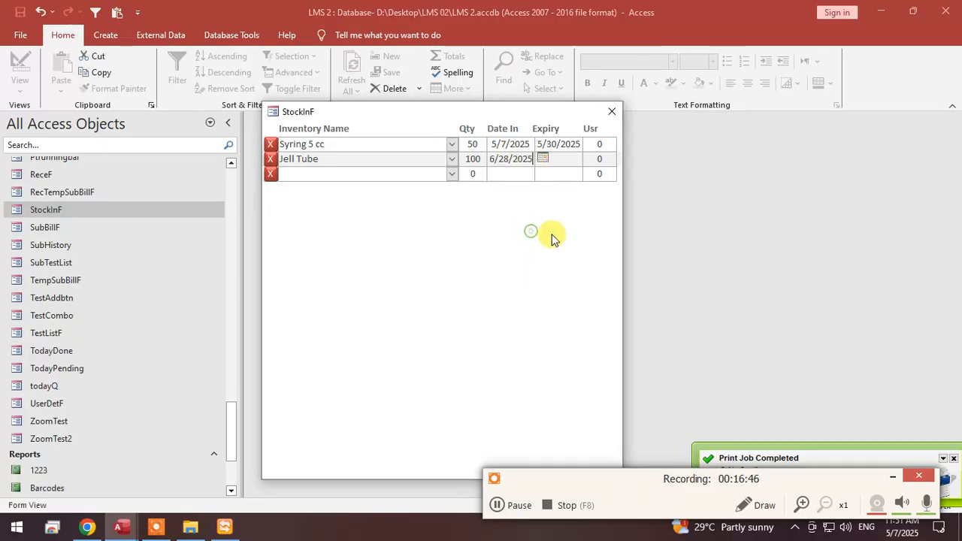
click(554, 159)
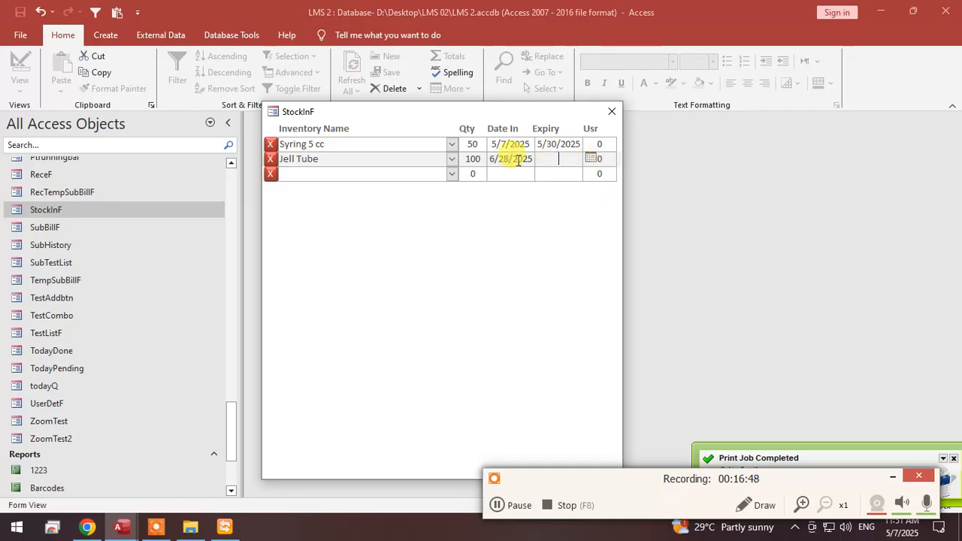
click(532, 159)
key(Escape)
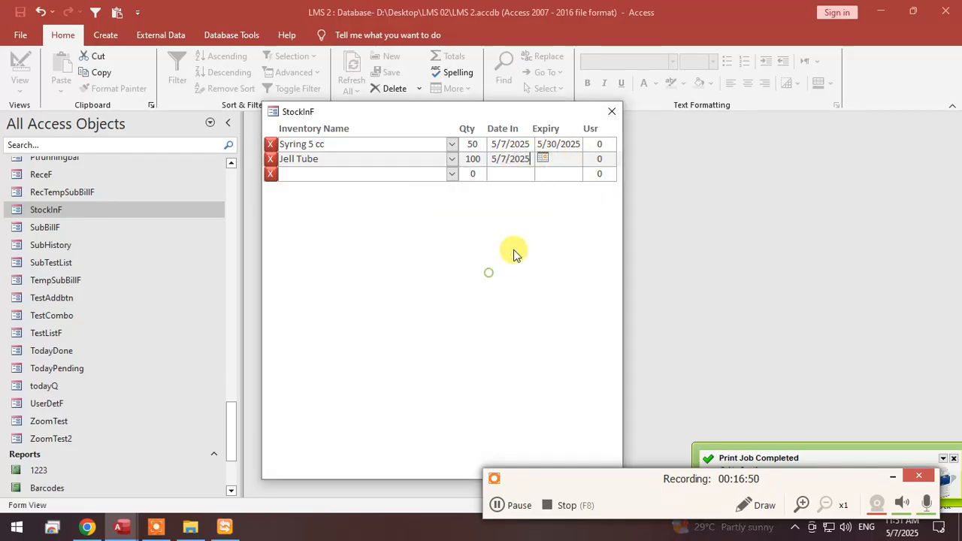
click(576, 158)
click(590, 158)
click(588, 172)
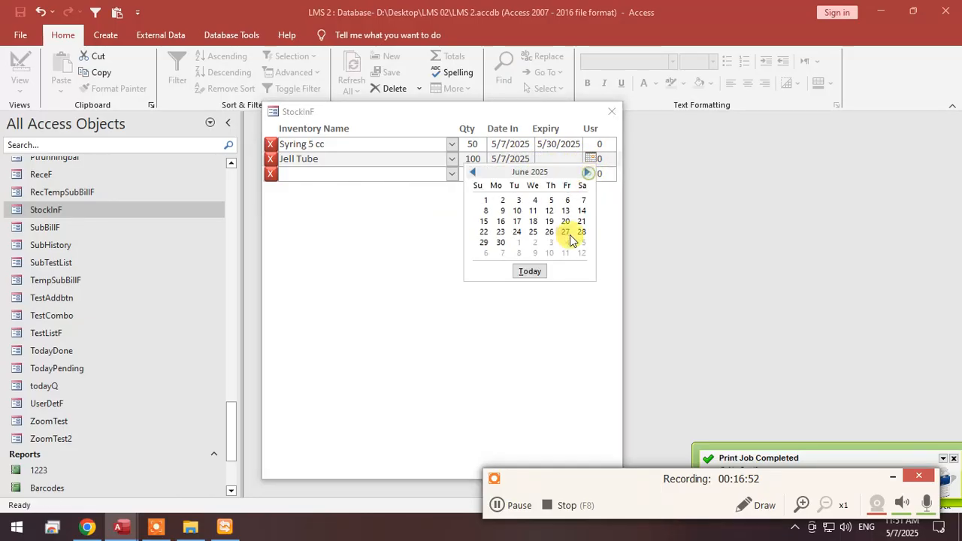
click(565, 221)
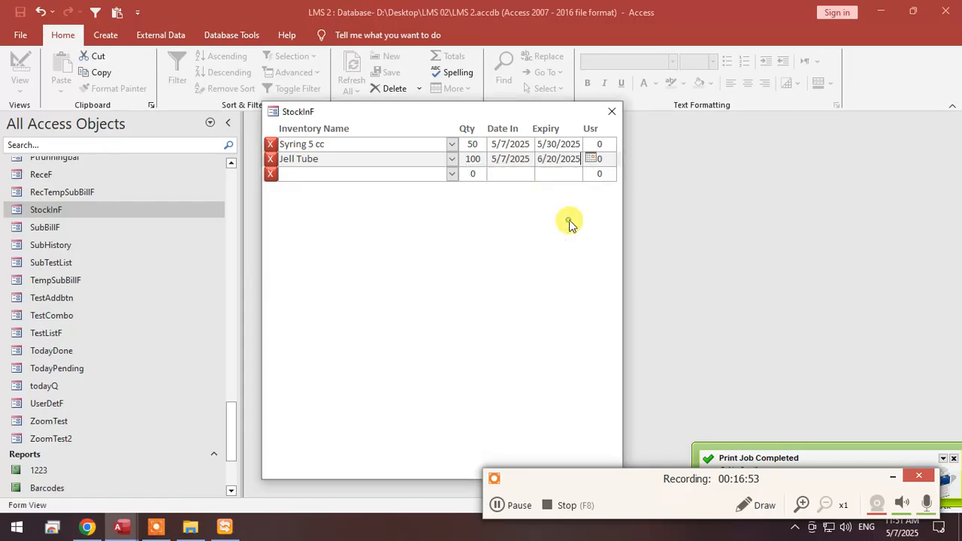
right_click(418, 108)
click(433, 116)
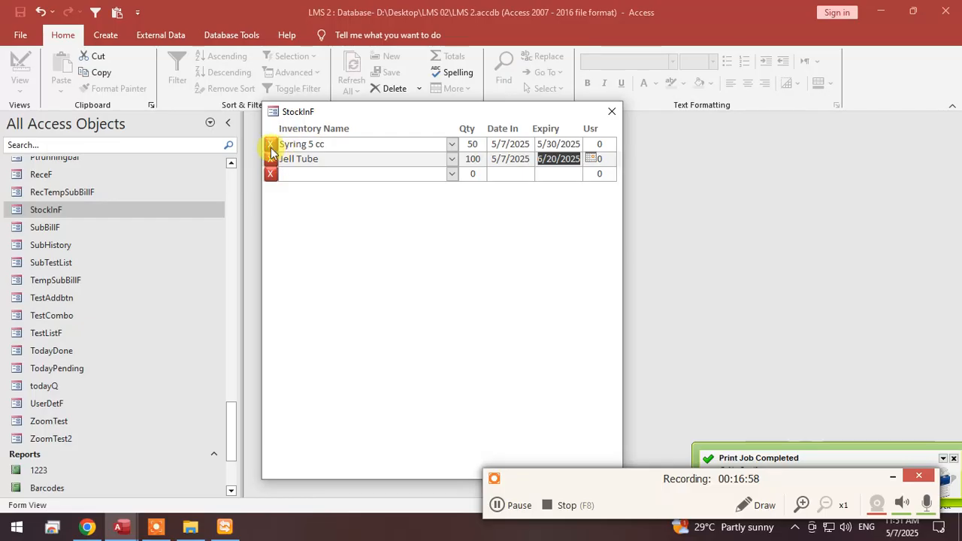
right_click(424, 237)
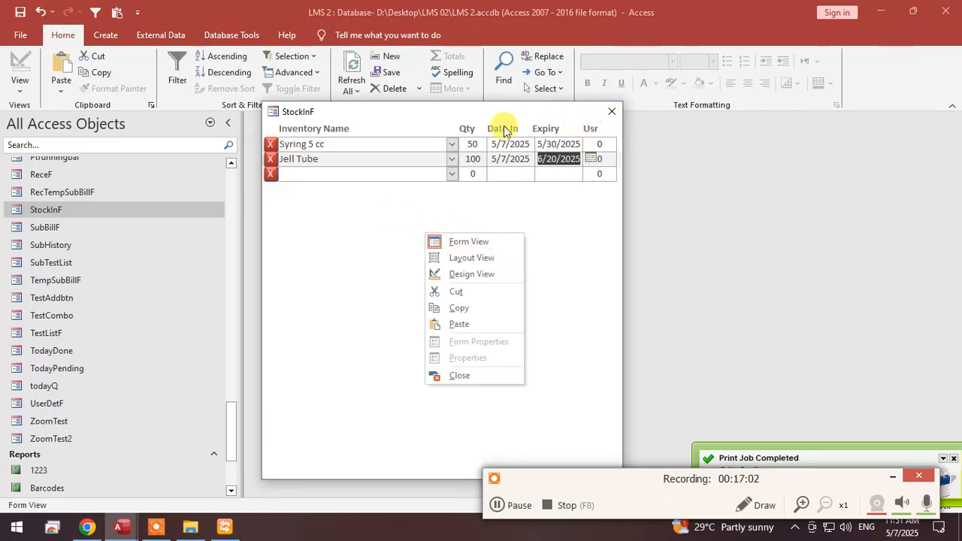
drag(498, 112, 553, 107)
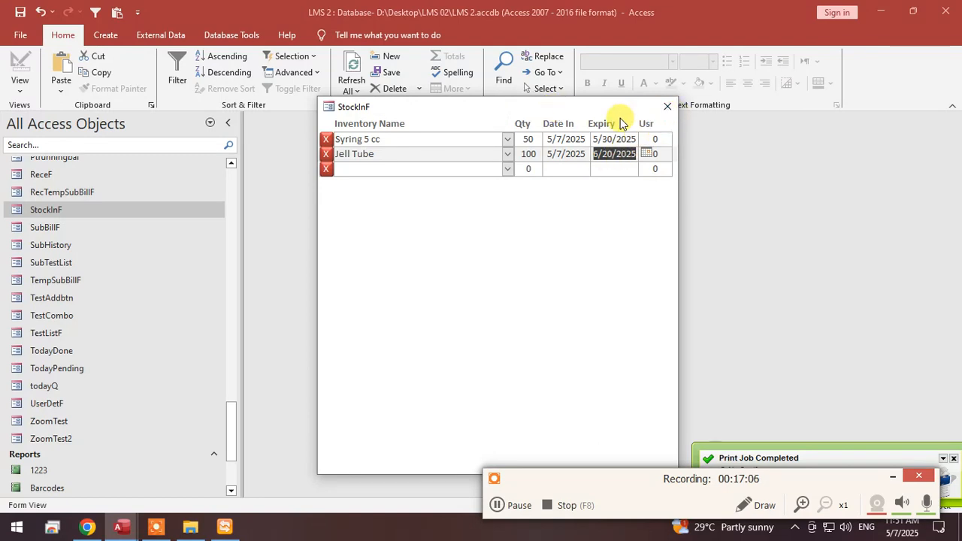
click(507, 139)
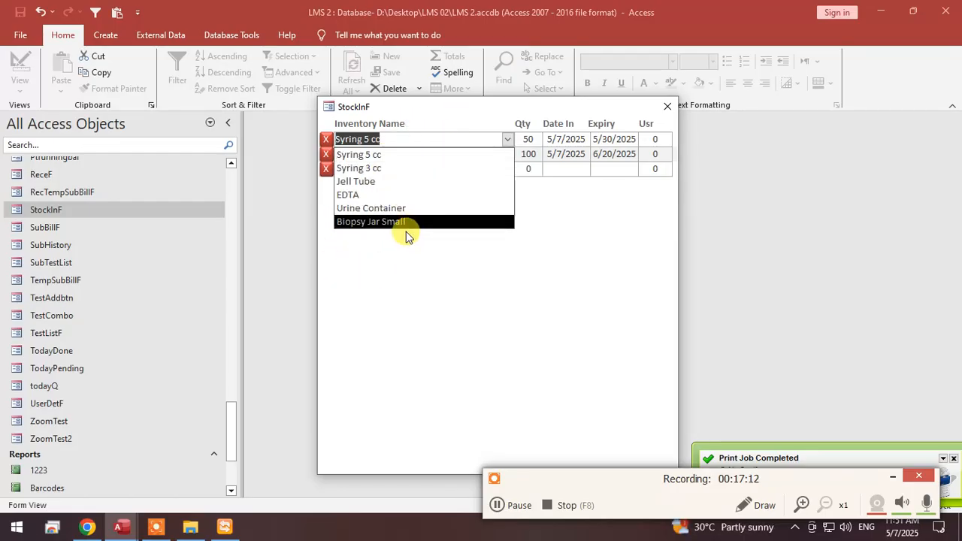
Set the InVName combo box's List Items Edit Form to InF in StockInF's Design View and save the form.
right_click(430, 111)
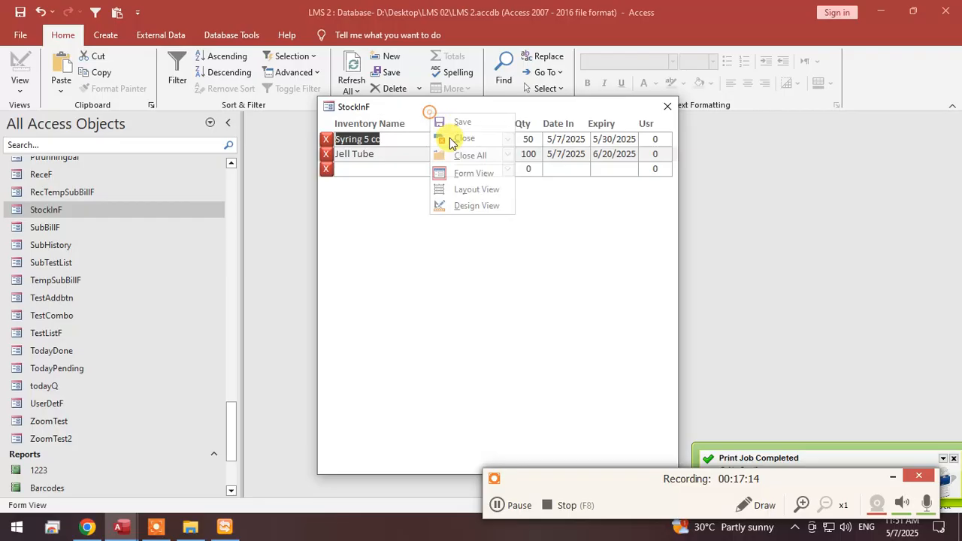
click(477, 204)
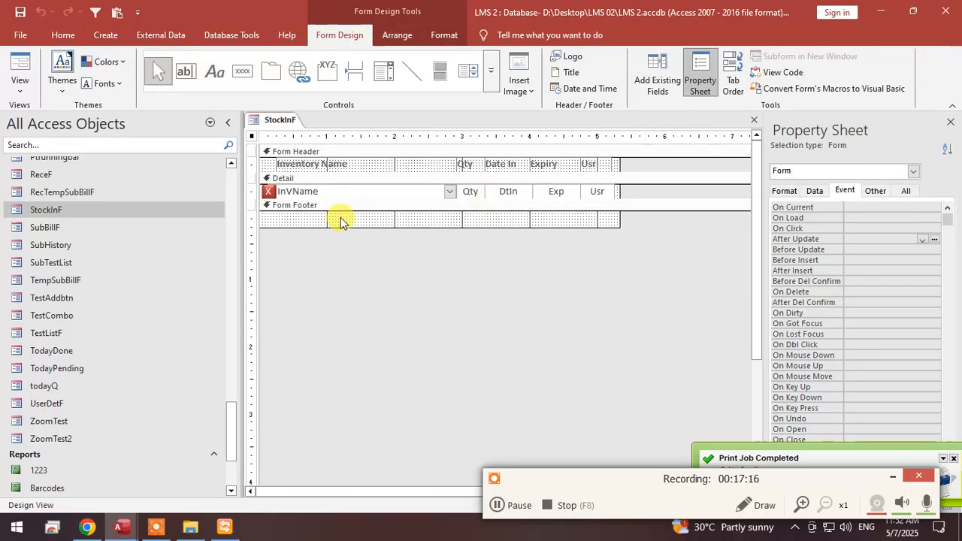
click(362, 191)
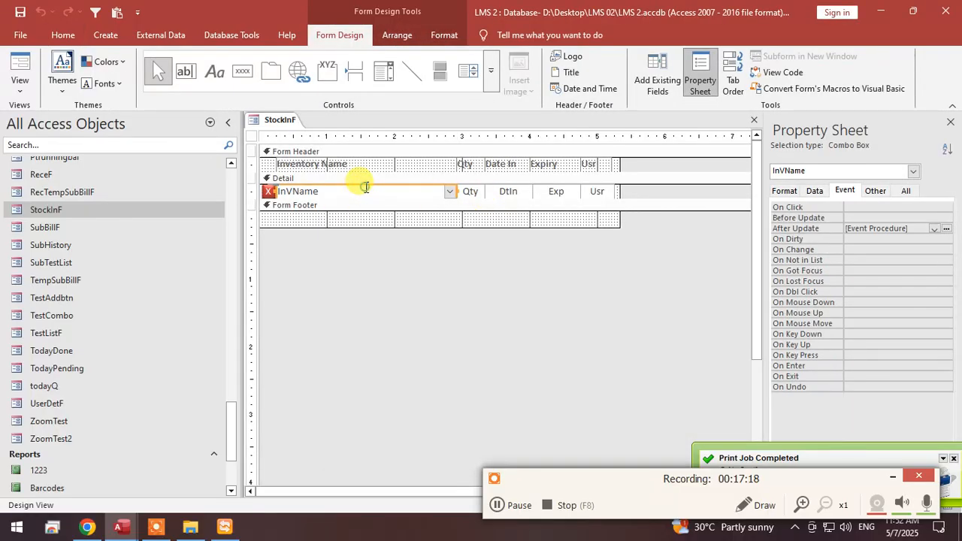
click(815, 191)
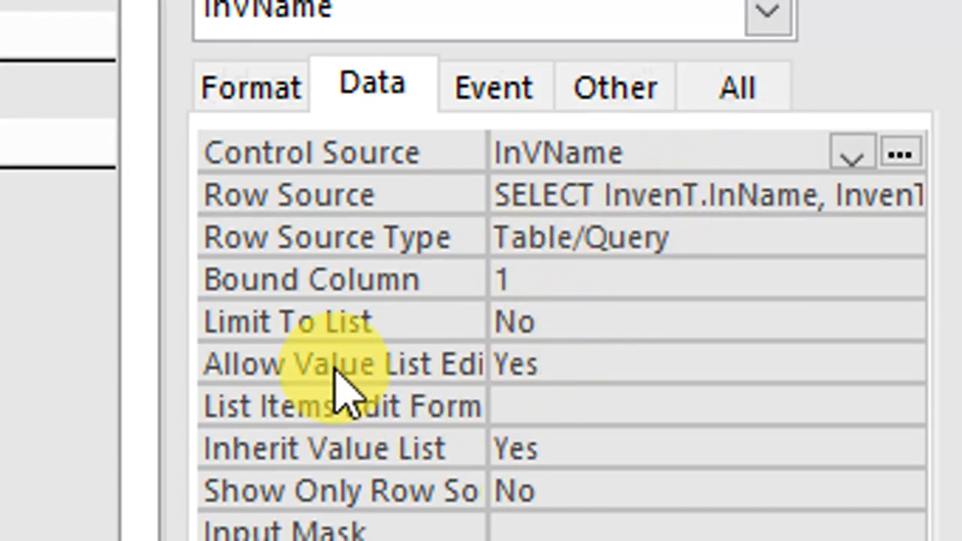
click(565, 364)
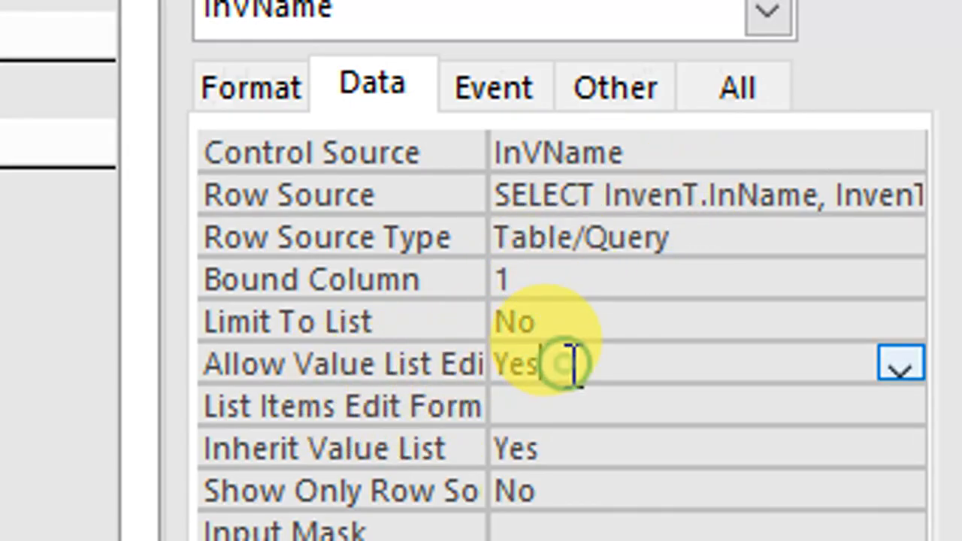
click(562, 406)
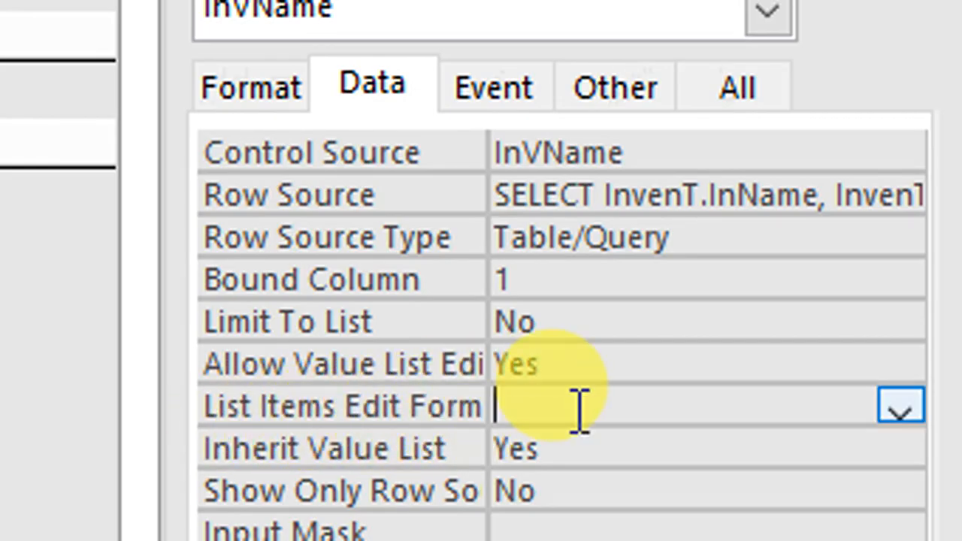
click(898, 409)
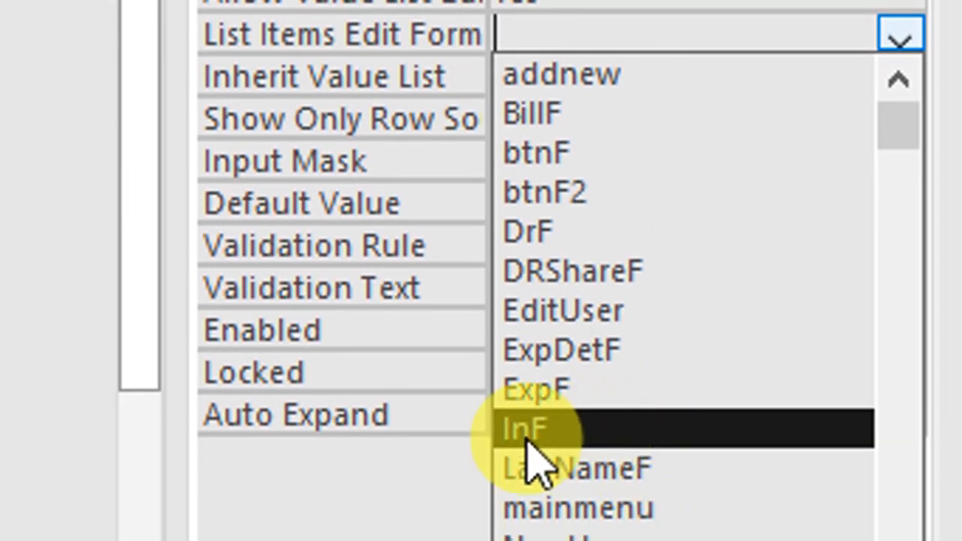
click(556, 435)
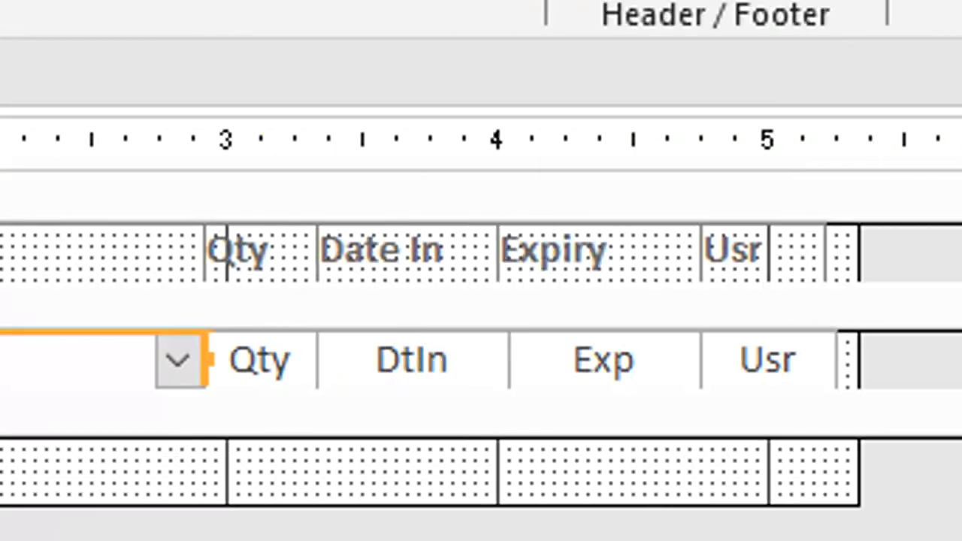
right_click(291, 82)
click(319, 96)
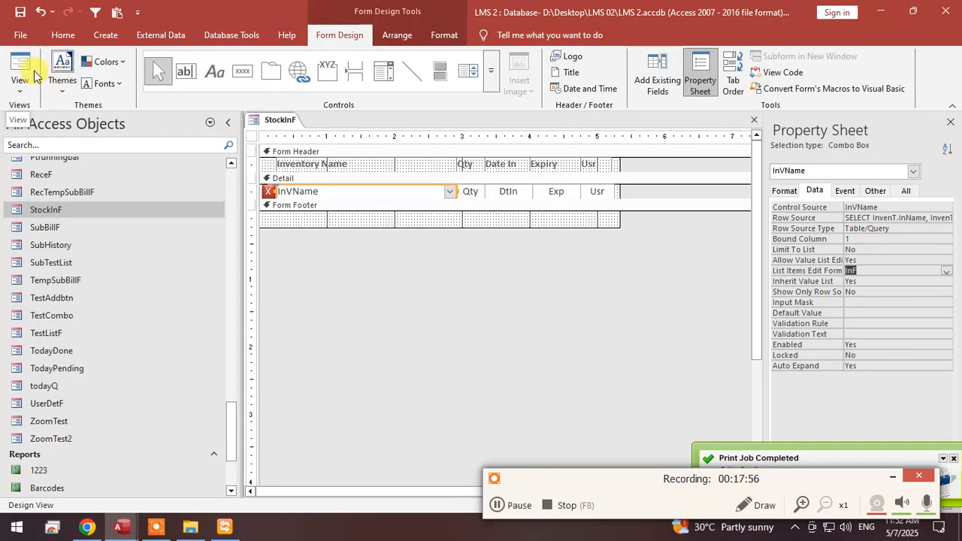
Show StockInF in Form View, open InF from the inventory-name list and add the item Biopsy Meduim Jar.
click(33, 71)
click(438, 173)
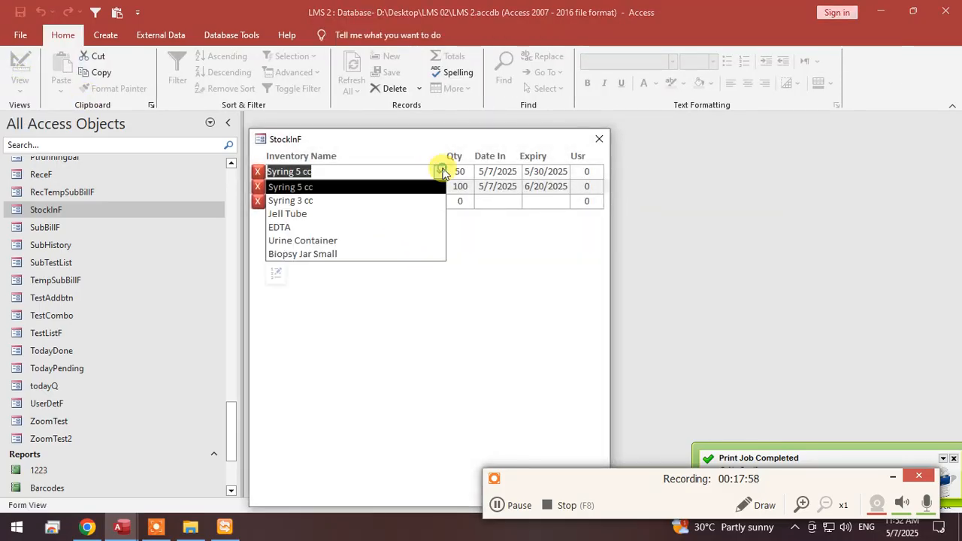
click(276, 276)
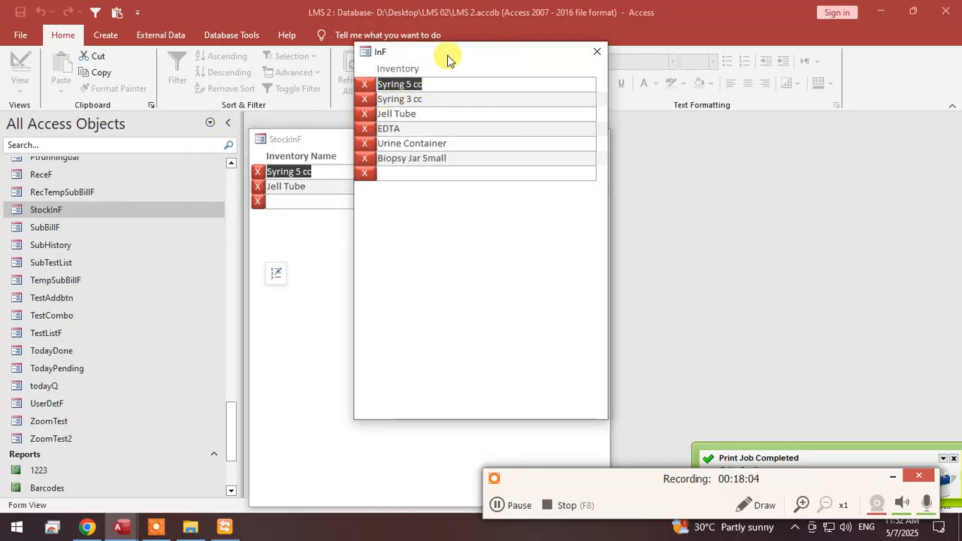
click(428, 174)
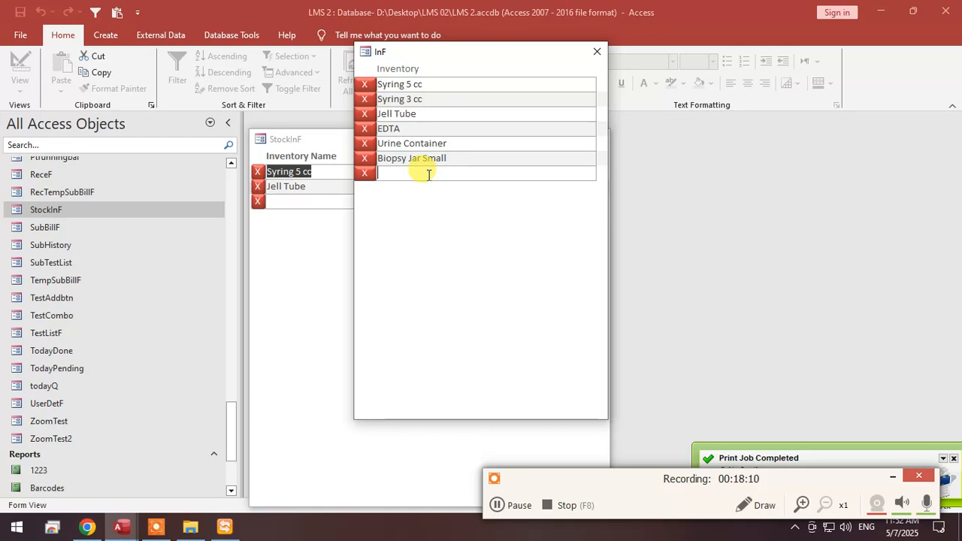
text(Biopsy Meduim Jar)
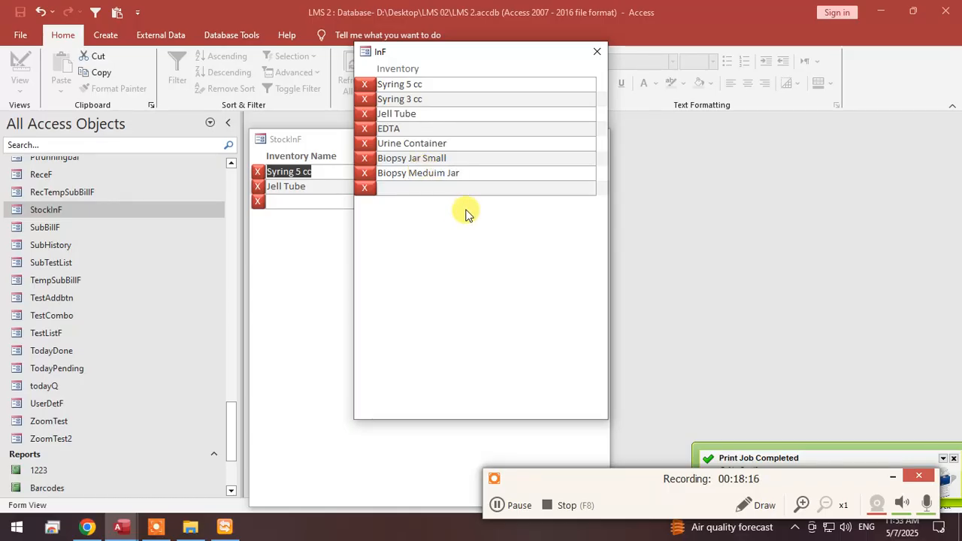
click(596, 51)
Check the inventory-name list in StockInF for the newly added item.
click(463, 162)
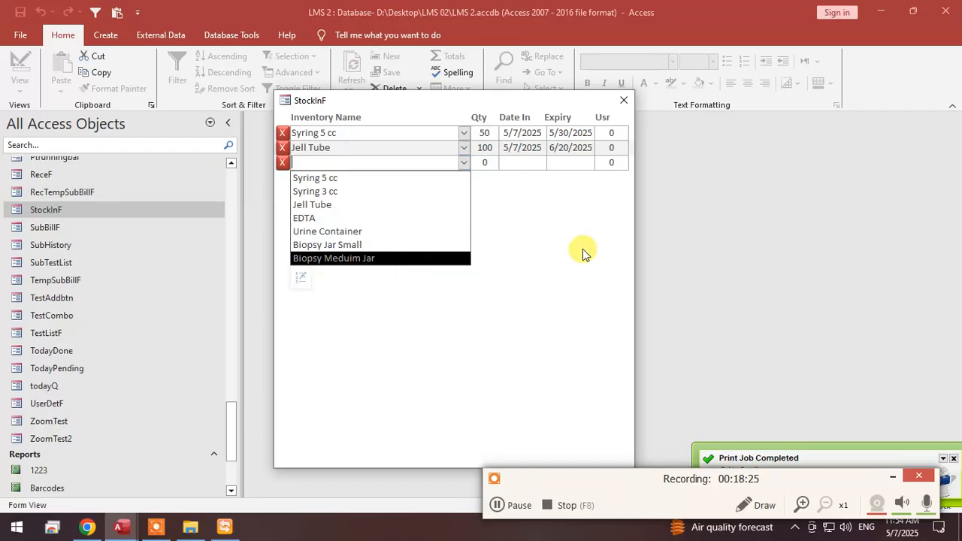
click(550, 255)
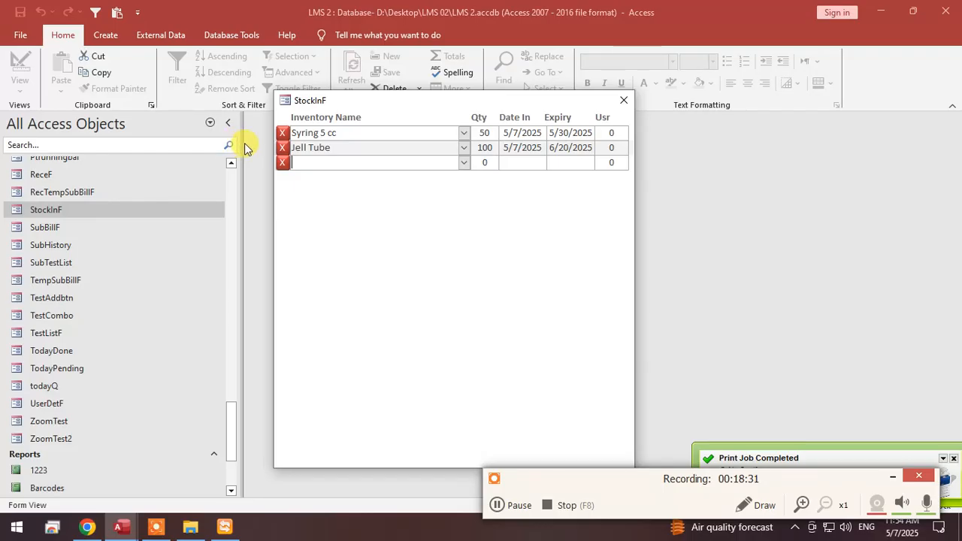
click(463, 132)
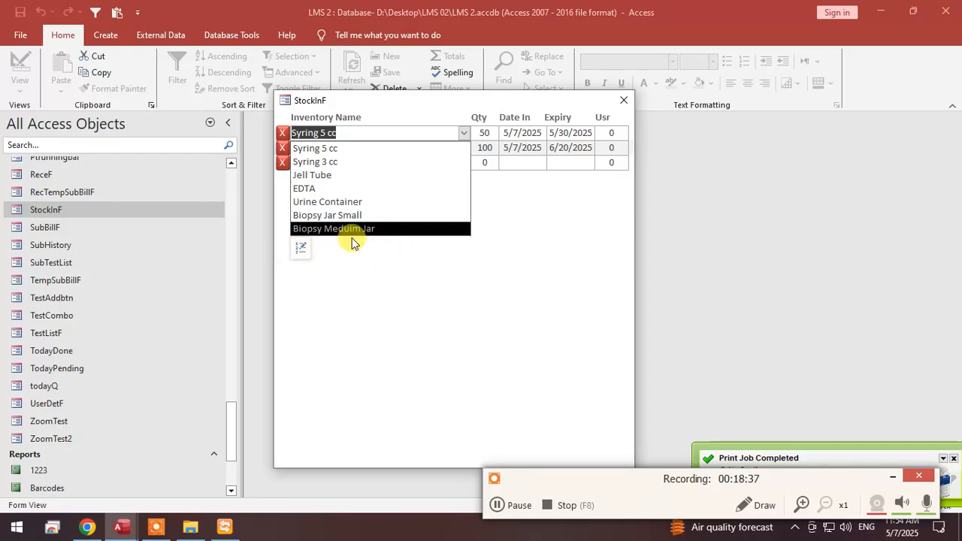
click(385, 267)
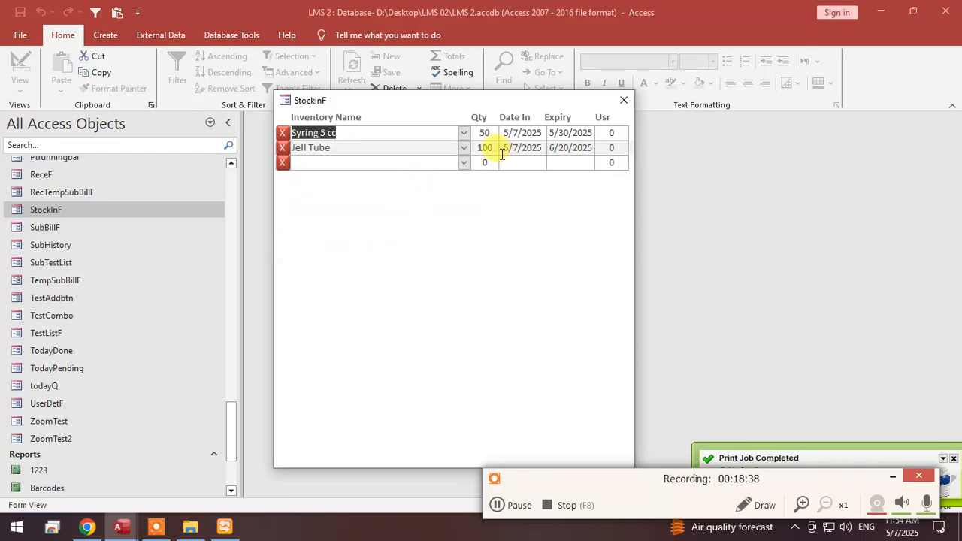
Add a StockInF record for Biopsy Meduim Jar with quantity 20 and Date In 5/7/2025.
click(464, 163)
click(313, 258)
click(486, 163)
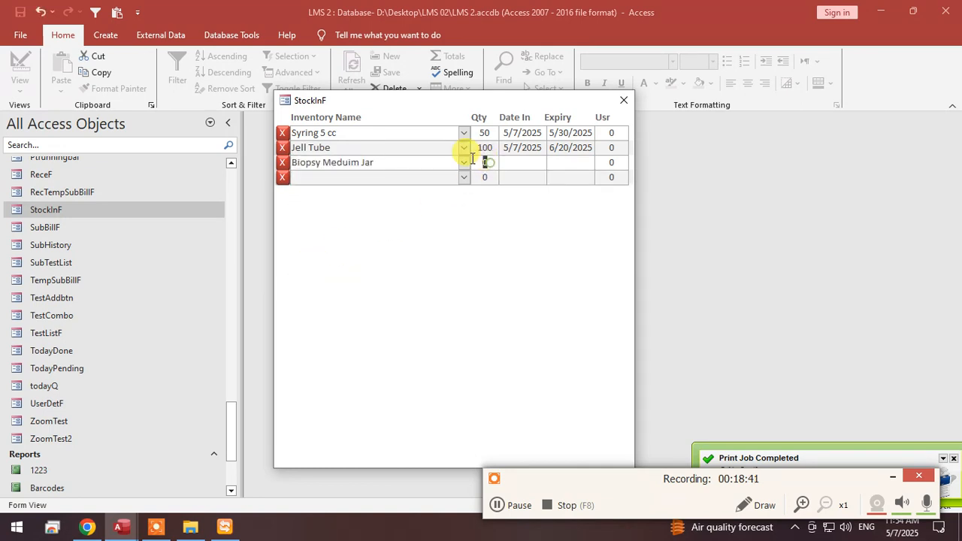
click(523, 162)
click(554, 162)
click(498, 275)
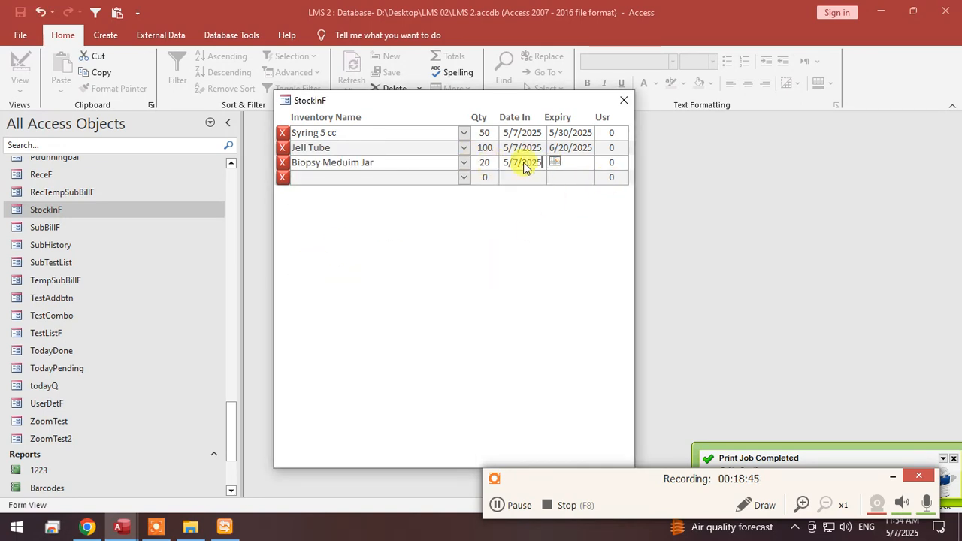
Close StockInF and open the StockInT table to check the stored stock records.
right_click(426, 100)
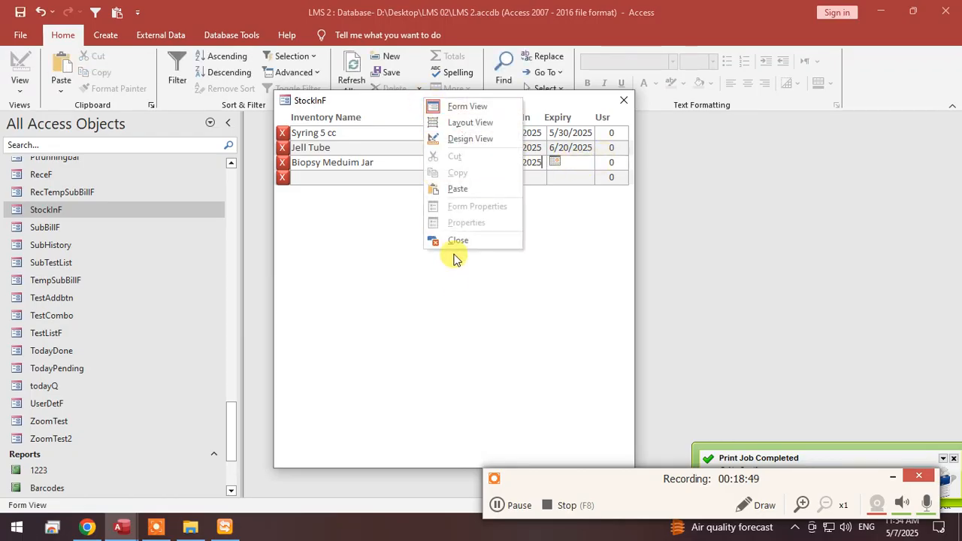
click(456, 241)
scroll(209, 254, up, 5)
scroll(209, 254, up, 20)
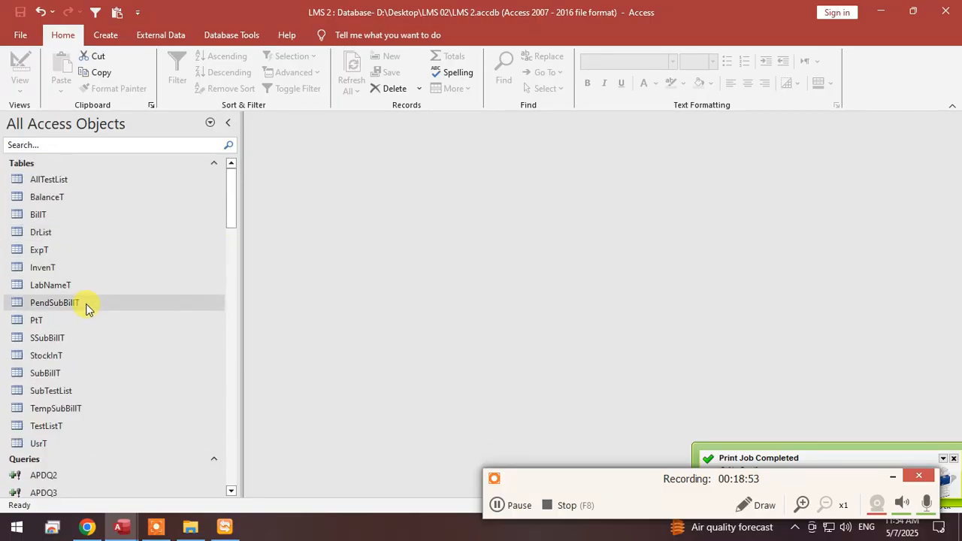
double_click(67, 358)
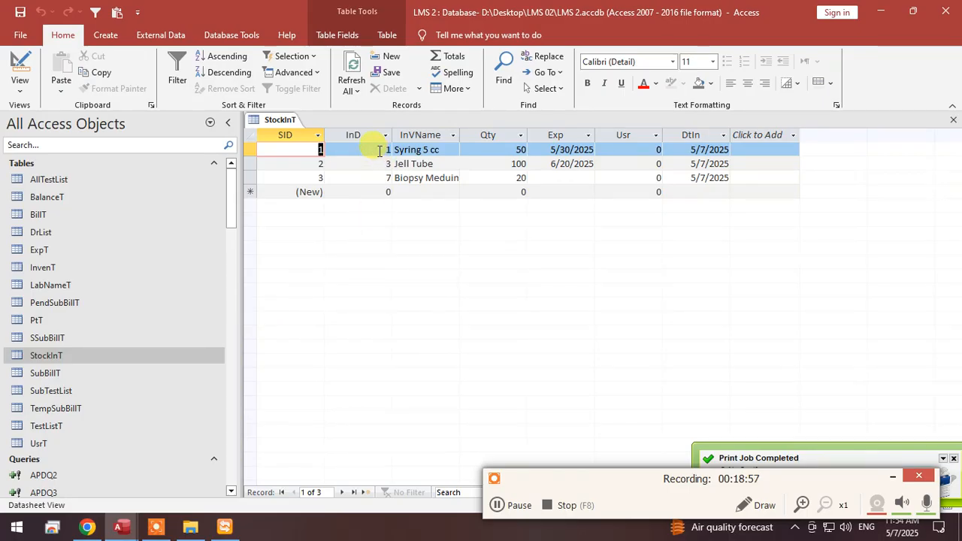
Examine the stored InD values of the StockInT records and the first record's InVName and Qty.
click(383, 150)
double_click(389, 150)
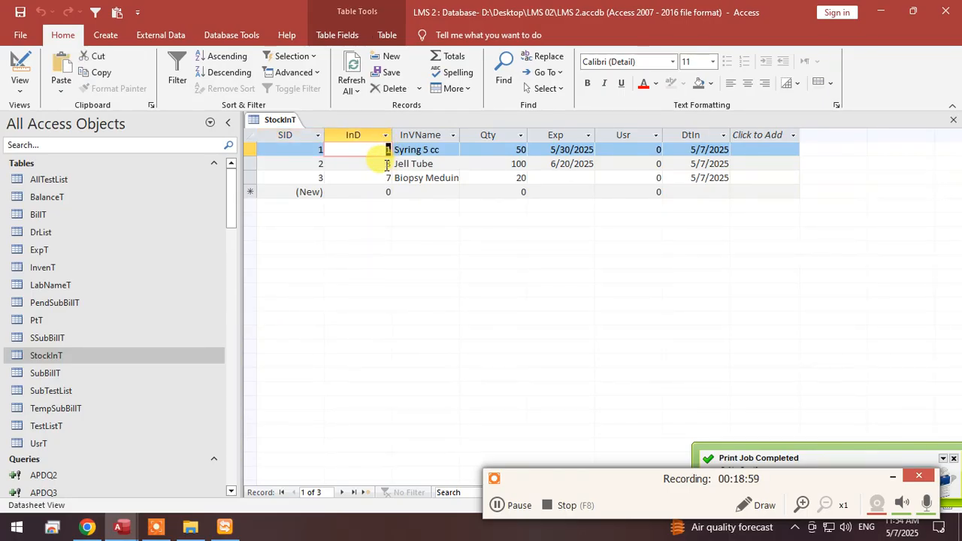
drag(393, 164, 394, 164)
drag(382, 178, 395, 178)
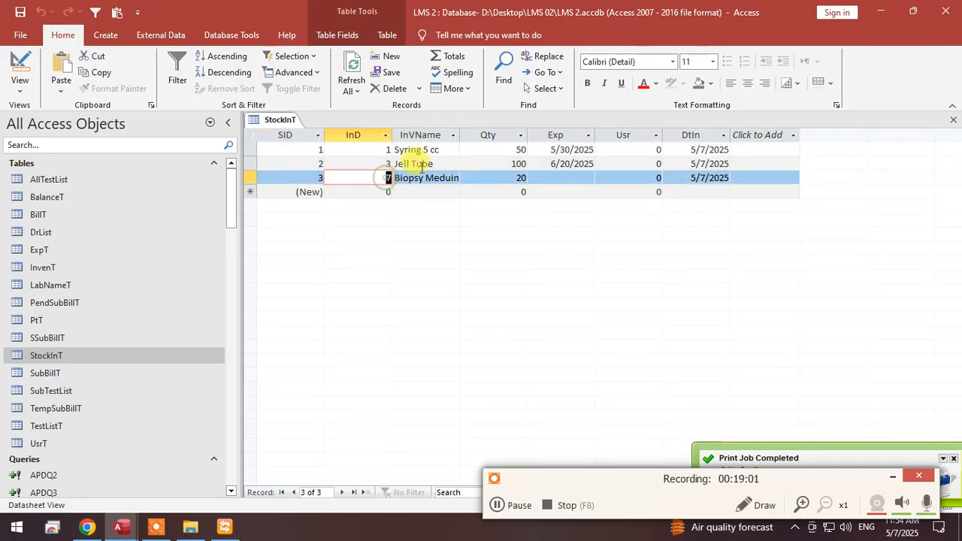
drag(449, 149, 394, 149)
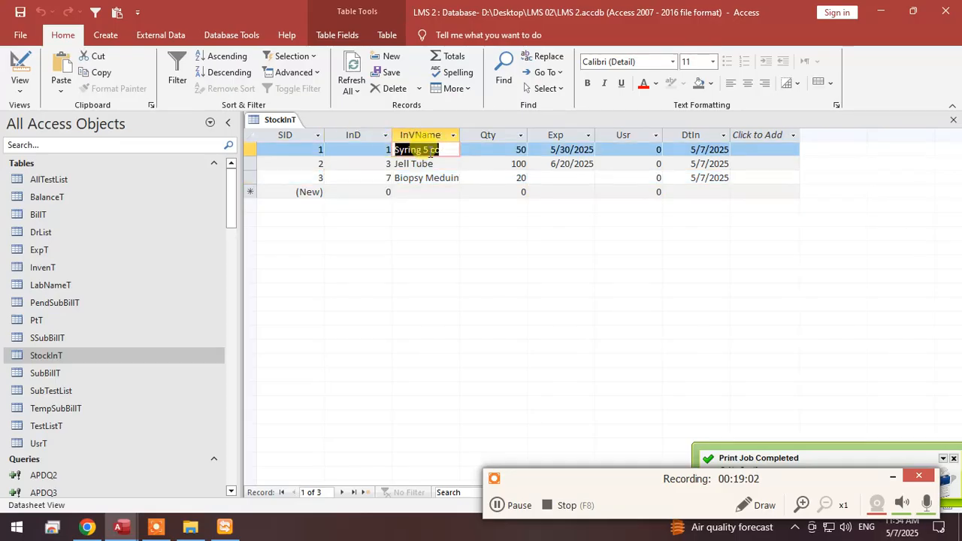
double_click(517, 149)
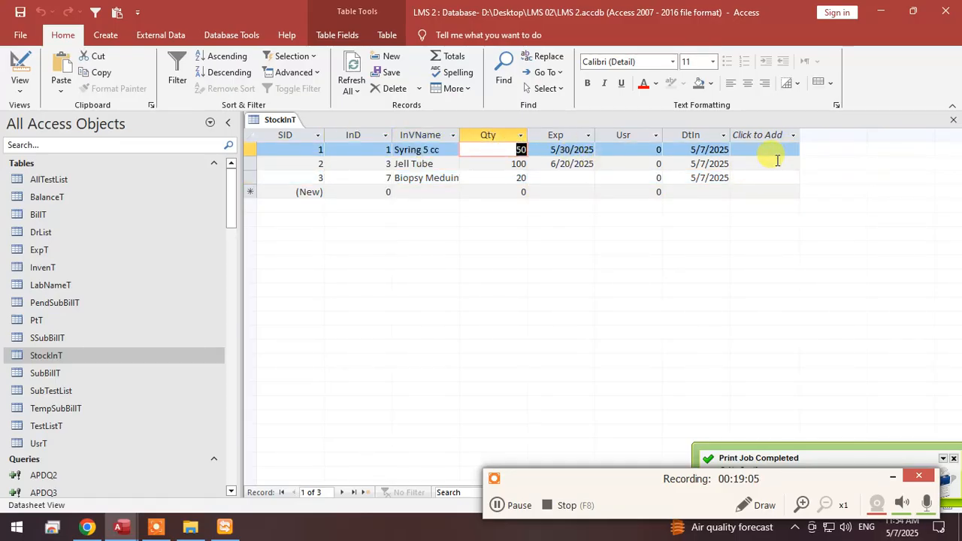
right_click(282, 120)
click(293, 128)
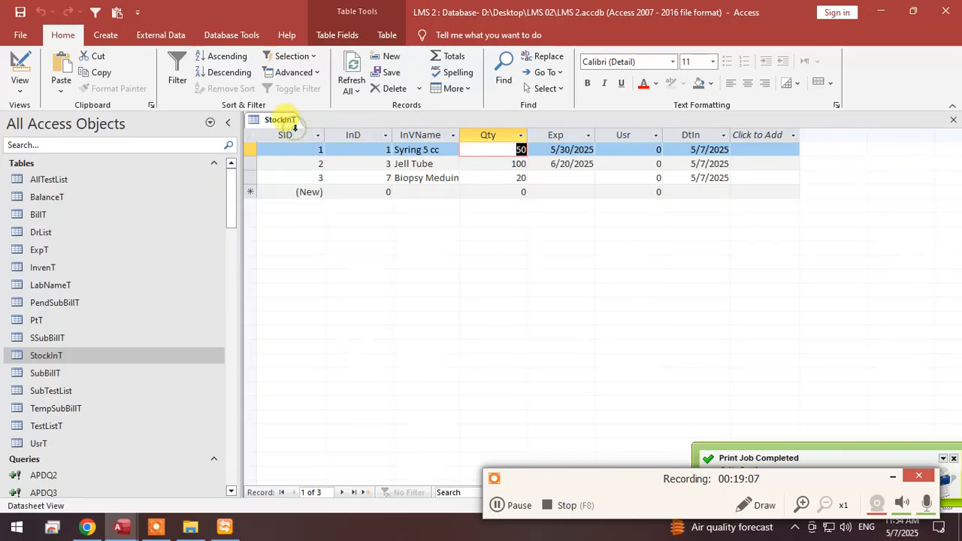
right_click(293, 123)
click(300, 130)
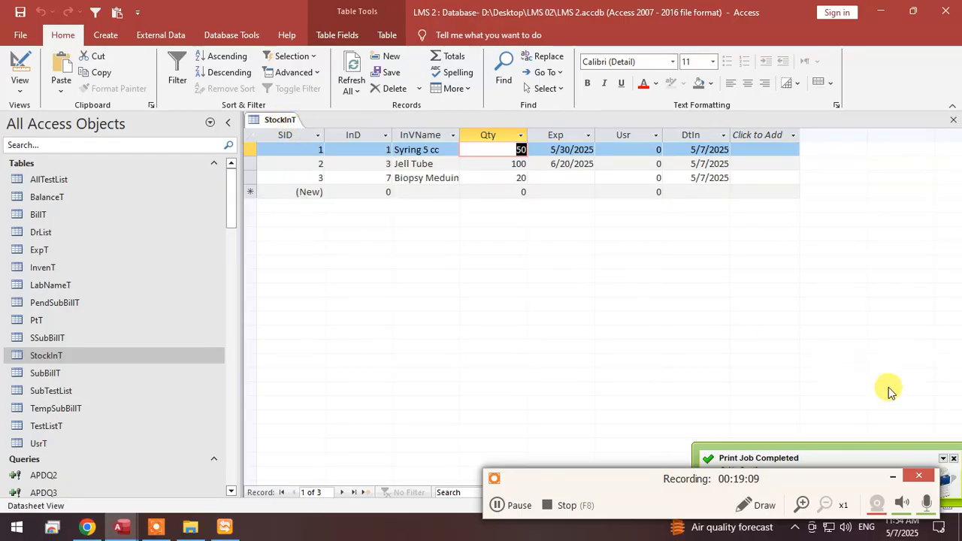